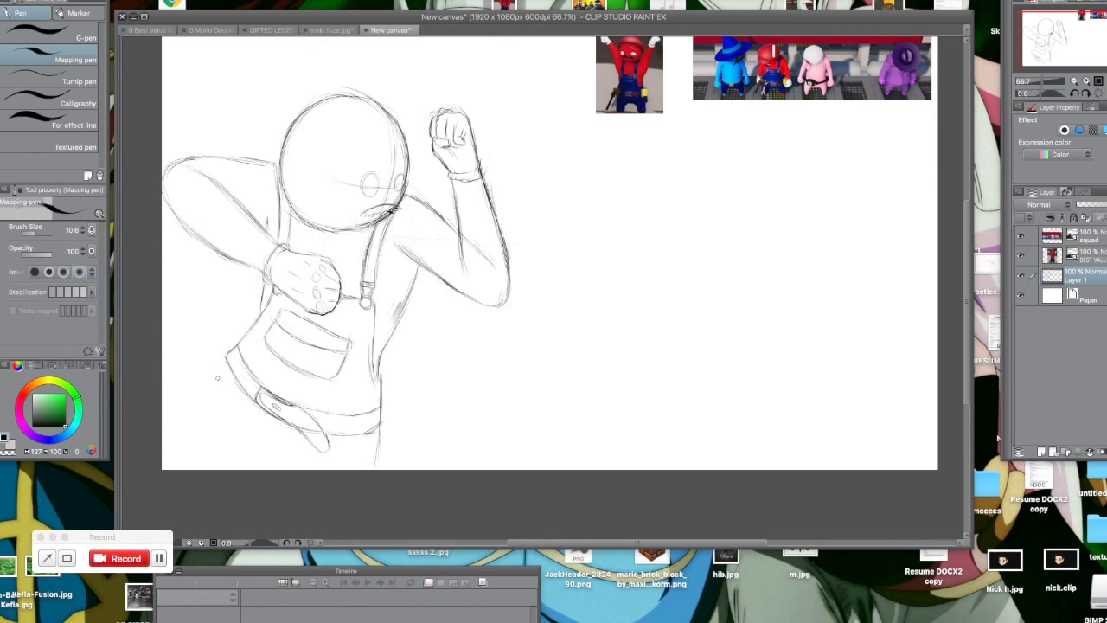
Step: Sketch the hip, thigh and upper leg outlines beneath the overalls figure's belt, down to the canvas's lower edge
{"action": "mouse_move", "coordinate": [216, 361]}
{"action": "left_mouse_down"}
{"action": "mouse_move", "coordinate": [181, 383]}
{"action": "mouse_move", "coordinate": [173, 459]}
{"action": "mouse_move", "coordinate": [206, 441]}
{"action": "mouse_move", "coordinate": [174, 469]}
{"action": "left_mouse_up"}
{"action": "mouse_move", "coordinate": [199, 445]}
{"action": "left_mouse_down"}
{"action": "mouse_move", "coordinate": [200, 471]}
{"action": "mouse_move", "coordinate": [275, 471]}
{"action": "mouse_move", "coordinate": [178, 468]}
{"action": "left_mouse_up"}
{"action": "left_click_drag", "start_coordinate": [261, 457], "coordinate": [282, 470]}
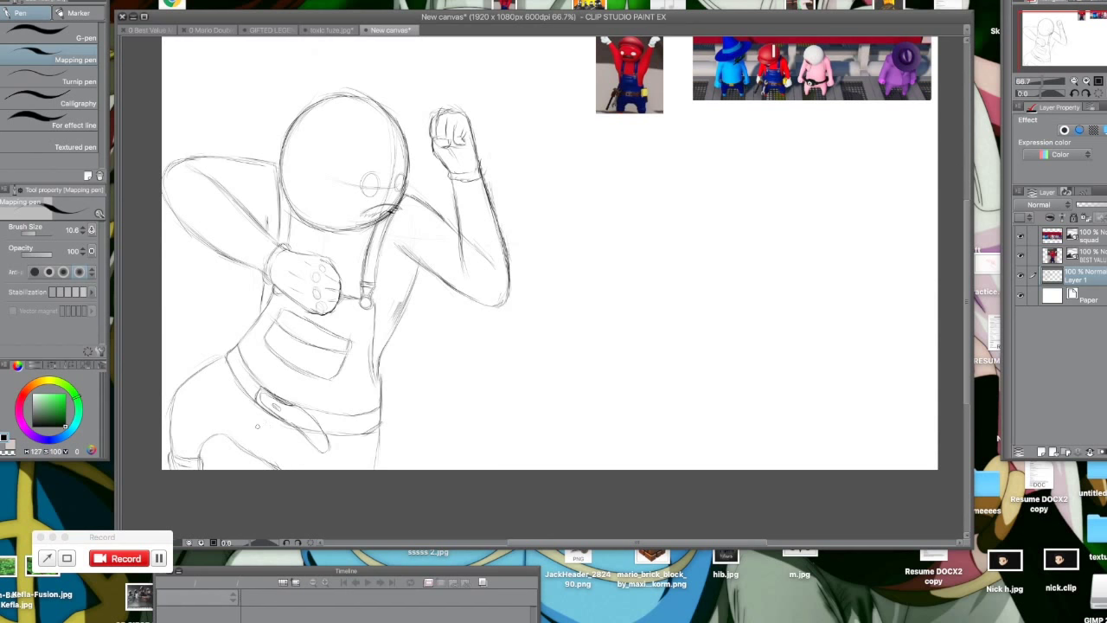
Step: Sketch a knotted strap and a hanging wrench at the overalls figure's left-hand hip
{"action": "left_click_drag", "start_coordinate": [224, 357], "coordinate": [175, 412]}
{"action": "left_click_drag", "start_coordinate": [232, 361], "coordinate": [208, 372]}
{"action": "mouse_move", "coordinate": [209, 374]}
{"action": "left_mouse_down"}
{"action": "mouse_move", "coordinate": [230, 370]}
{"action": "mouse_move", "coordinate": [192, 413]}
{"action": "mouse_move", "coordinate": [205, 408]}
{"action": "mouse_move", "coordinate": [211, 421]}
{"action": "left_mouse_up"}
{"action": "key", "text": "super+z"}
{"action": "mouse_move", "coordinate": [227, 357]}
{"action": "left_mouse_down"}
{"action": "mouse_move", "coordinate": [242, 342]}
{"action": "mouse_move", "coordinate": [244, 365]}
{"action": "mouse_move", "coordinate": [221, 356]}
{"action": "mouse_move", "coordinate": [232, 354]}
{"action": "mouse_move", "coordinate": [171, 363]}
{"action": "left_mouse_up"}
Step: Reinforce the belt edges and sketch a pouch with a hanging tool at the overalls figure's other hip
{"action": "left_click_drag", "start_coordinate": [326, 433], "coordinate": [369, 426]}
{"action": "left_click_drag", "start_coordinate": [297, 408], "coordinate": [361, 415]}
{"action": "left_click_drag", "start_coordinate": [343, 432], "coordinate": [384, 425]}
{"action": "mouse_move", "coordinate": [338, 417]}
{"action": "left_mouse_down"}
{"action": "mouse_move", "coordinate": [384, 368]}
{"action": "mouse_move", "coordinate": [362, 423]}
{"action": "mouse_move", "coordinate": [384, 395]}
{"action": "mouse_move", "coordinate": [389, 426]}
{"action": "mouse_move", "coordinate": [368, 443]}
{"action": "left_mouse_up"}
{"action": "left_click_drag", "start_coordinate": [367, 443], "coordinate": [389, 432]}
{"action": "mouse_move", "coordinate": [366, 442]}
{"action": "left_mouse_down"}
{"action": "mouse_move", "coordinate": [378, 397]}
{"action": "mouse_move", "coordinate": [397, 469]}
{"action": "left_mouse_up"}
{"action": "left_click_drag", "start_coordinate": [376, 396], "coordinate": [389, 384]}
Step: Sketch a rounded cap outline around the top and sides of the overalls figure's head
{"action": "left_click_drag", "start_coordinate": [965, 315], "coordinate": [965, 281]}
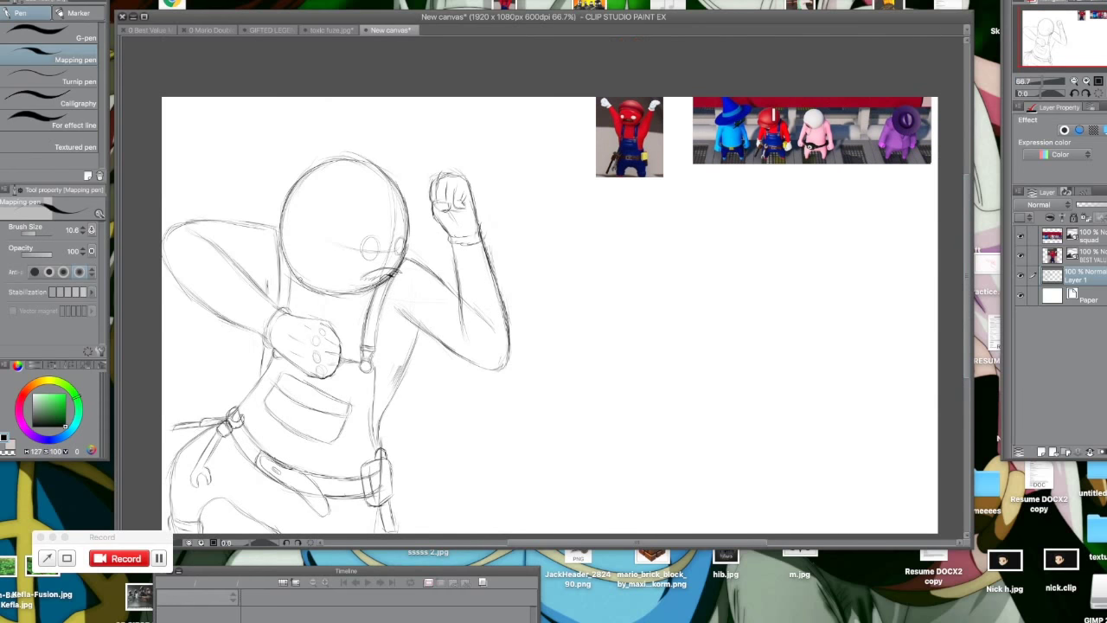
{"action": "mouse_move", "coordinate": [278, 182]}
{"action": "left_mouse_down"}
{"action": "mouse_move", "coordinate": [346, 138]}
{"action": "mouse_move", "coordinate": [415, 188]}
{"action": "left_mouse_up"}
{"action": "key", "text": "ctrl+z"}
{"action": "key", "text": "ctrl+z"}
{"action": "mouse_move", "coordinate": [271, 202]}
{"action": "left_mouse_down"}
{"action": "mouse_move", "coordinate": [290, 164]}
{"action": "mouse_move", "coordinate": [374, 137]}
{"action": "mouse_move", "coordinate": [405, 166]}
{"action": "mouse_move", "coordinate": [411, 199]}
{"action": "mouse_move", "coordinate": [273, 212]}
{"action": "left_mouse_up"}
{"action": "mouse_move", "coordinate": [410, 175]}
{"action": "left_mouse_down"}
{"action": "mouse_move", "coordinate": [426, 206]}
{"action": "mouse_move", "coordinate": [409, 239]}
{"action": "left_mouse_up"}
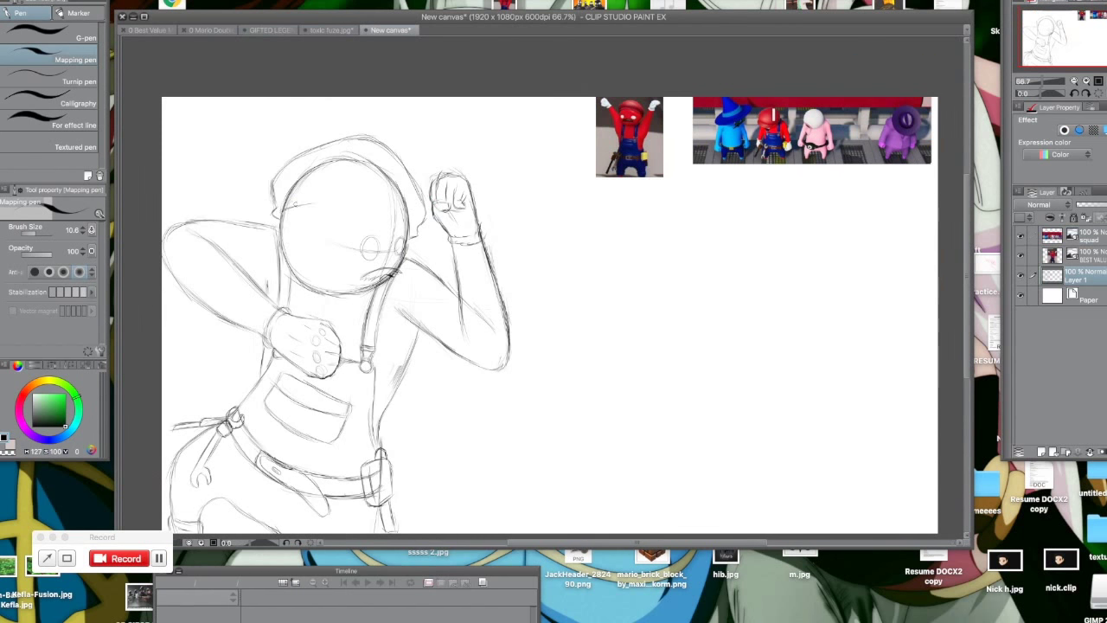
Step: Sketch the cap's band across the forehead, erase the first crown outline and redraw it as a fuller, puffy shape
{"action": "mouse_move", "coordinate": [283, 208]}
{"action": "left_mouse_down"}
{"action": "mouse_move", "coordinate": [373, 198]}
{"action": "mouse_move", "coordinate": [401, 210]}
{"action": "mouse_move", "coordinate": [413, 232]}
{"action": "left_mouse_up"}
{"action": "key", "text": "e"}
{"action": "mouse_move", "coordinate": [294, 173]}
{"action": "left_mouse_down"}
{"action": "mouse_move", "coordinate": [400, 186]}
{"action": "mouse_move", "coordinate": [375, 145]}
{"action": "left_mouse_up"}
{"action": "key", "text": "p"}
{"action": "mouse_move", "coordinate": [275, 206]}
{"action": "left_mouse_down"}
{"action": "mouse_move", "coordinate": [407, 206]}
{"action": "mouse_move", "coordinate": [406, 171]}
{"action": "mouse_move", "coordinate": [422, 211]}
{"action": "mouse_move", "coordinate": [266, 195]}
{"action": "mouse_move", "coordinate": [291, 158]}
{"action": "left_mouse_up"}
{"action": "left_click_drag", "start_coordinate": [422, 194], "coordinate": [390, 150]}
{"action": "mouse_move", "coordinate": [274, 176]}
{"action": "left_mouse_down"}
{"action": "mouse_move", "coordinate": [333, 139]}
{"action": "mouse_move", "coordinate": [412, 172]}
{"action": "mouse_move", "coordinate": [341, 137]}
{"action": "mouse_move", "coordinate": [389, 131]}
{"action": "left_mouse_up"}
{"action": "mouse_move", "coordinate": [372, 133]}
{"action": "left_mouse_down"}
{"action": "mouse_move", "coordinate": [424, 190]}
{"action": "mouse_move", "coordinate": [426, 213]}
{"action": "left_mouse_up"}
Step: Save the drawing to the Desktop as "mario squad" in CLIP STUDIO FORMAT
{"action": "key", "text": "super+s"}
{"action": "type", "text": "mario squad"}
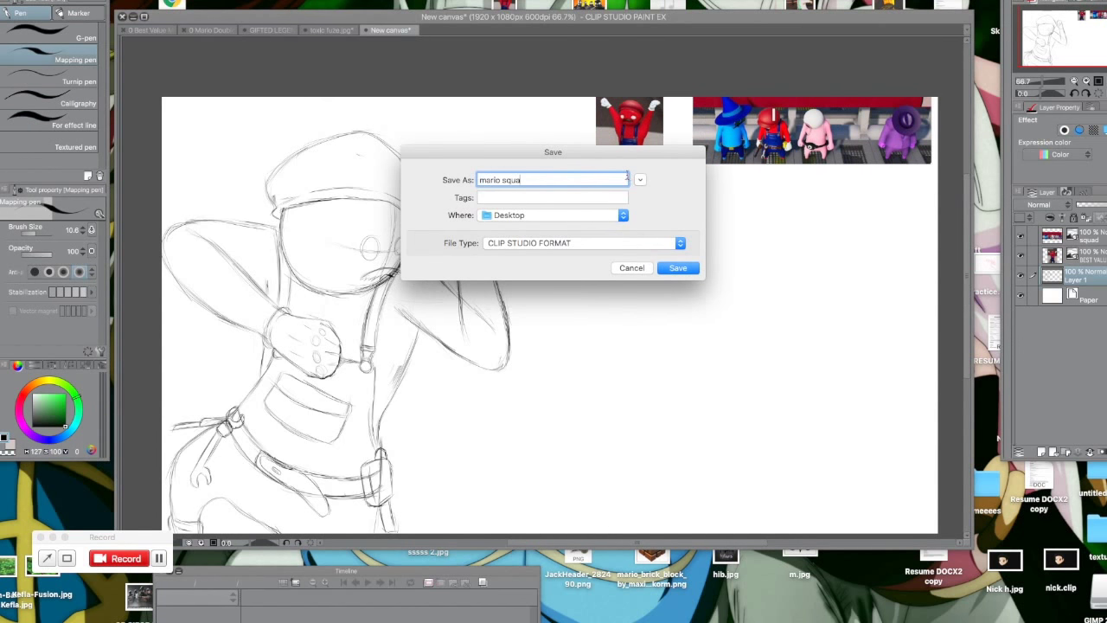
{"action": "key", "text": "Return"}
Step: Add a new layer above Layer 1 and sketch a round head with two oval eyes on the canvas's empty side
{"action": "right_click", "coordinate": [1086, 282]}
{"action": "left_click", "coordinate": [1088, 288]}
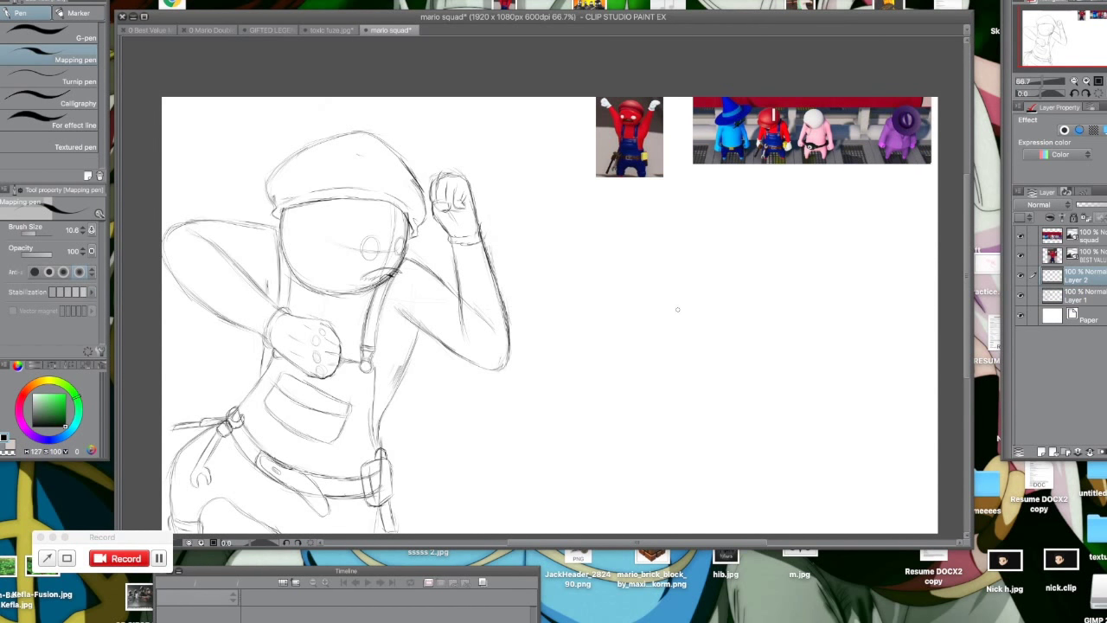
{"action": "mouse_move", "coordinate": [660, 277]}
{"action": "left_mouse_down"}
{"action": "mouse_move", "coordinate": [694, 250]}
{"action": "mouse_move", "coordinate": [742, 269]}
{"action": "left_mouse_up"}
{"action": "left_click_drag", "start_coordinate": [653, 274], "coordinate": [696, 253]}
{"action": "mouse_move", "coordinate": [708, 251]}
{"action": "left_mouse_down"}
{"action": "mouse_move", "coordinate": [761, 289]}
{"action": "mouse_move", "coordinate": [767, 331]}
{"action": "left_mouse_up"}
{"action": "mouse_move", "coordinate": [658, 273]}
{"action": "left_mouse_down"}
{"action": "mouse_move", "coordinate": [645, 320]}
{"action": "mouse_move", "coordinate": [678, 371]}
{"action": "left_mouse_up"}
{"action": "mouse_move", "coordinate": [765, 304]}
{"action": "left_mouse_down"}
{"action": "mouse_move", "coordinate": [747, 355]}
{"action": "mouse_move", "coordinate": [706, 376]}
{"action": "left_mouse_up"}
{"action": "mouse_move", "coordinate": [655, 294]}
{"action": "left_mouse_down"}
{"action": "mouse_move", "coordinate": [670, 308]}
{"action": "mouse_move", "coordinate": [695, 283]}
{"action": "mouse_move", "coordinate": [685, 280]}
{"action": "mouse_move", "coordinate": [702, 295]}
{"action": "left_mouse_up"}
Step: Lasso the new round head and move it farther away from the overalls figure
{"action": "key", "text": "m"}
{"action": "key", "text": "ctrl+t"}
{"action": "key", "text": "Return"}
{"action": "key", "text": "ctrl+d"}
{"action": "key", "text": "p"}
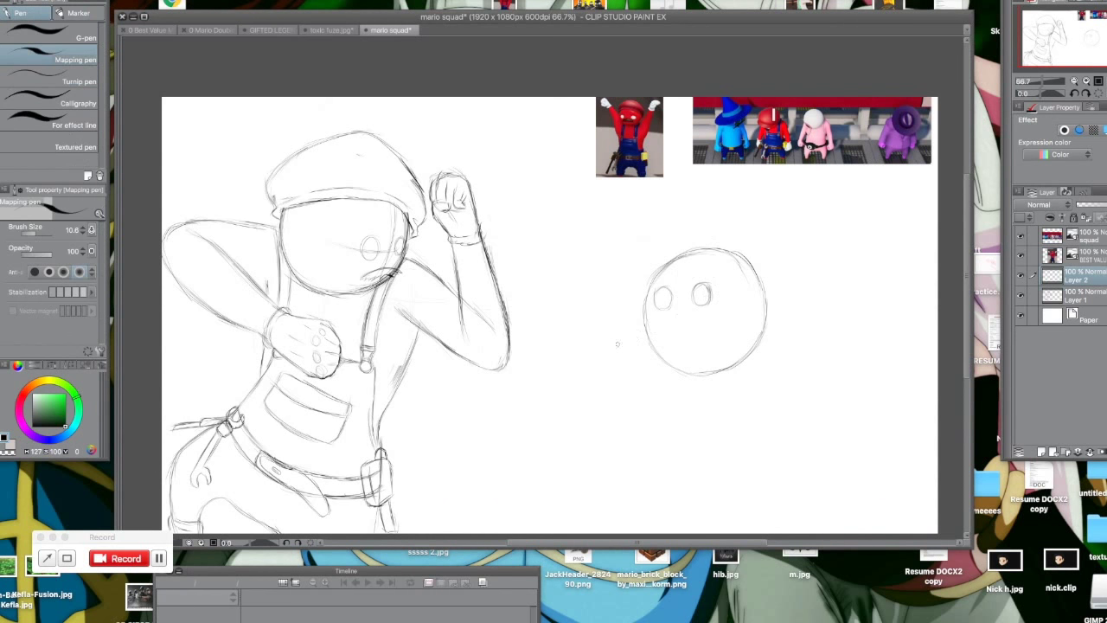
{"action": "left_click_drag", "start_coordinate": [622, 349], "coordinate": [673, 355]}
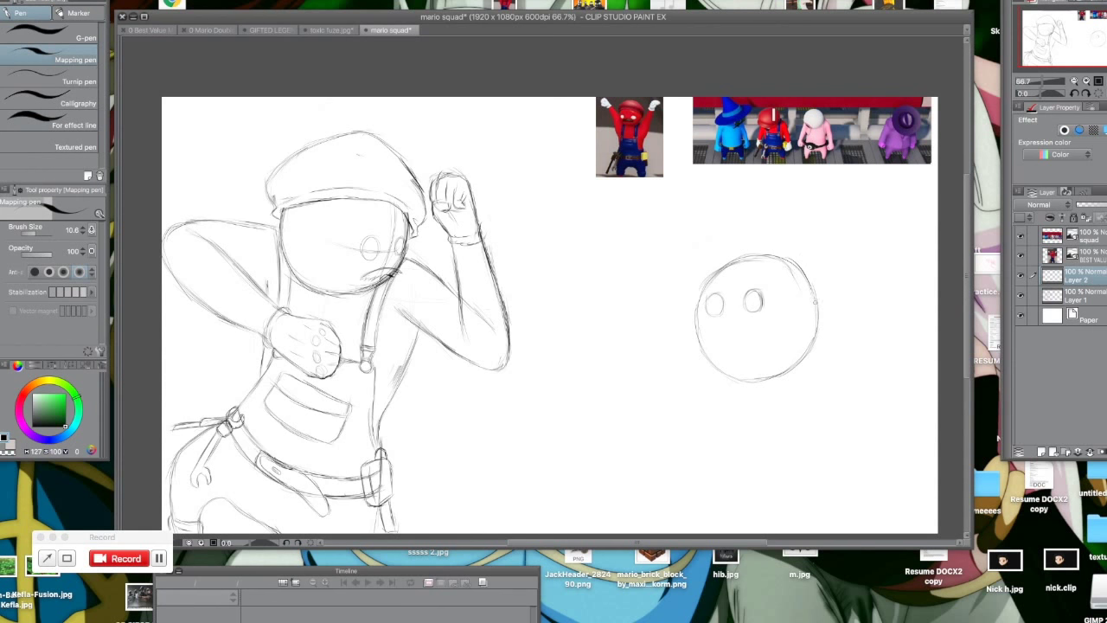
{"action": "left_click", "coordinate": [925, 4]}
{"action": "left_click_drag", "start_coordinate": [606, 18], "coordinate": [654, 21]}
{"action": "scroll", "coordinate": [618, 334], "scroll_direction": "right", "scroll_amount": 3}
{"action": "mouse_move", "coordinate": [629, 327]}
{"action": "left_mouse_down"}
{"action": "mouse_move", "coordinate": [648, 325]}
{"action": "mouse_move", "coordinate": [616, 369]}
{"action": "left_mouse_up"}
{"action": "key", "text": "ctrl+z"}
{"action": "key", "text": "ctrl+z"}
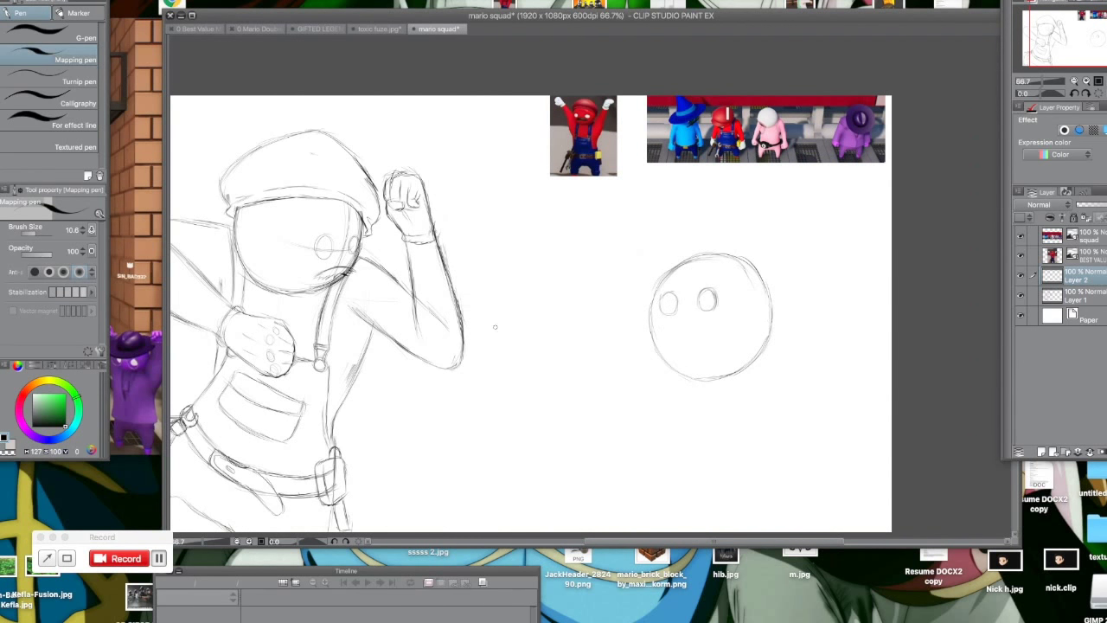
{"action": "mouse_move", "coordinate": [464, 303]}
{"action": "left_mouse_down"}
{"action": "mouse_move", "coordinate": [457, 319]}
{"action": "mouse_move", "coordinate": [446, 305]}
{"action": "mouse_move", "coordinate": [438, 329]}
{"action": "mouse_move", "coordinate": [458, 346]}
{"action": "mouse_move", "coordinate": [490, 315]}
{"action": "mouse_move", "coordinate": [453, 350]}
{"action": "mouse_move", "coordinate": [450, 310]}
{"action": "mouse_move", "coordinate": [644, 317]}
{"action": "left_mouse_up"}
{"action": "key", "text": "ctrl+z"}
{"action": "key", "text": "ctrl+z"}
{"action": "key", "text": "ctrl+z"}
{"action": "key", "text": "ctrl+z"}
{"action": "key", "text": "ctrl+z"}
{"action": "key", "text": "ctrl+z"}
{"action": "key", "text": "ctrl+z"}
Step: Sketch a V-shaped suit opening with a short necktie beneath the new round head
{"action": "scroll", "coordinate": [767, 194], "scroll_direction": "down", "scroll_amount": 4}
{"action": "scroll", "coordinate": [767, 194], "scroll_direction": "left", "scroll_amount": 3}
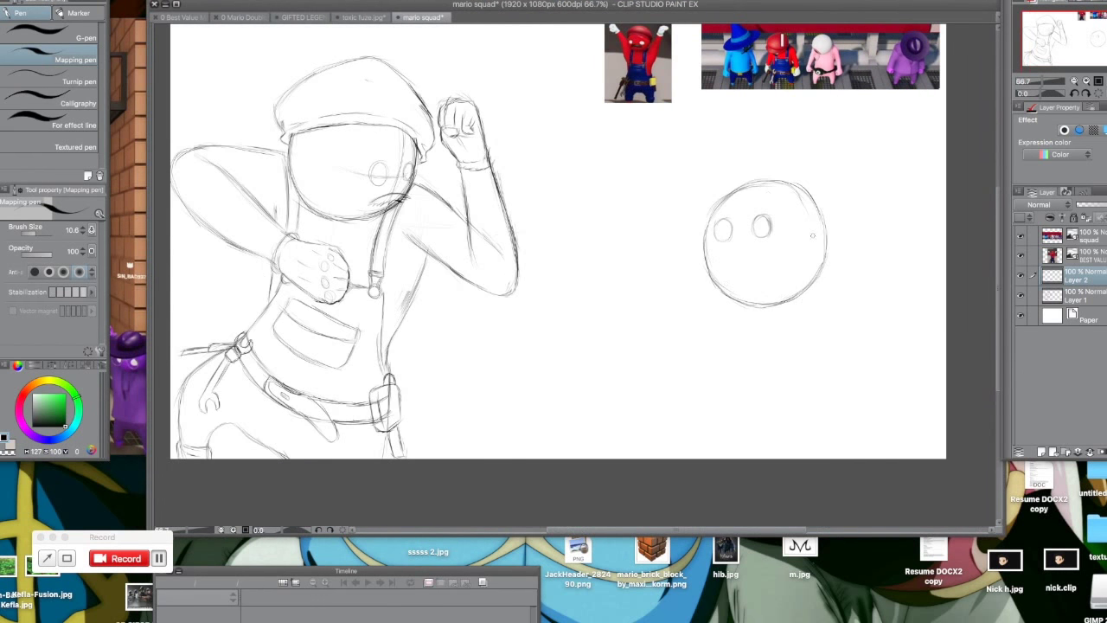
{"action": "left_click_drag", "start_coordinate": [783, 303], "coordinate": [746, 391]}
{"action": "left_click_drag", "start_coordinate": [727, 298], "coordinate": [746, 405]}
{"action": "left_click_drag", "start_coordinate": [784, 305], "coordinate": [756, 359]}
{"action": "left_click_drag", "start_coordinate": [731, 307], "coordinate": [732, 358]}
{"action": "mouse_move", "coordinate": [740, 301]}
{"action": "left_mouse_down"}
{"action": "mouse_move", "coordinate": [751, 316]}
{"action": "mouse_move", "coordinate": [759, 304]}
{"action": "mouse_move", "coordinate": [758, 348]}
{"action": "mouse_move", "coordinate": [754, 299]}
{"action": "mouse_move", "coordinate": [739, 339]}
{"action": "mouse_move", "coordinate": [756, 349]}
{"action": "mouse_move", "coordinate": [737, 355]}
{"action": "left_mouse_up"}
{"action": "left_click_drag", "start_coordinate": [737, 355], "coordinate": [756, 350]}
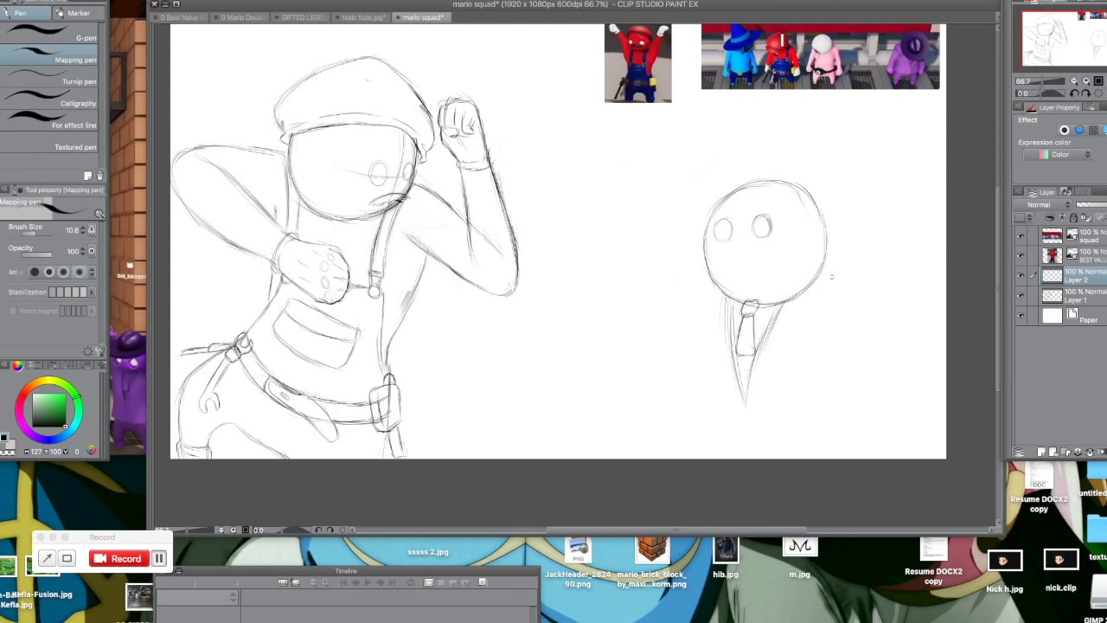
{"action": "mouse_move", "coordinate": [696, 408]}
{"action": "left_mouse_down"}
{"action": "mouse_move", "coordinate": [684, 321]}
{"action": "mouse_move", "coordinate": [684, 251]}
{"action": "left_mouse_up"}
{"action": "key", "text": "ctrl+z"}
{"action": "mouse_move", "coordinate": [682, 322]}
{"action": "left_mouse_down"}
{"action": "mouse_move", "coordinate": [686, 275]}
{"action": "mouse_move", "coordinate": [708, 268]}
{"action": "left_mouse_up"}
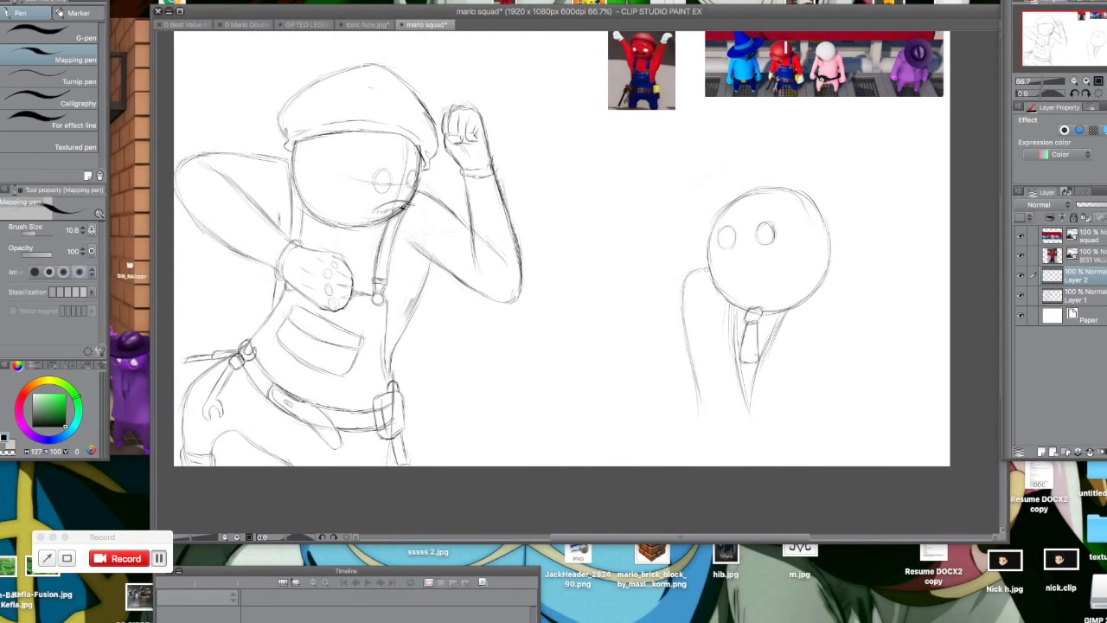
{"action": "mouse_move", "coordinate": [833, 267]}
{"action": "left_mouse_down"}
{"action": "mouse_move", "coordinate": [865, 279]}
{"action": "mouse_move", "coordinate": [853, 274]}
{"action": "left_mouse_up"}
{"action": "left_click_drag", "start_coordinate": [706, 278], "coordinate": [685, 285]}
{"action": "left_click_drag", "start_coordinate": [695, 379], "coordinate": [698, 424]}
{"action": "left_click_drag", "start_coordinate": [699, 388], "coordinate": [703, 422]}
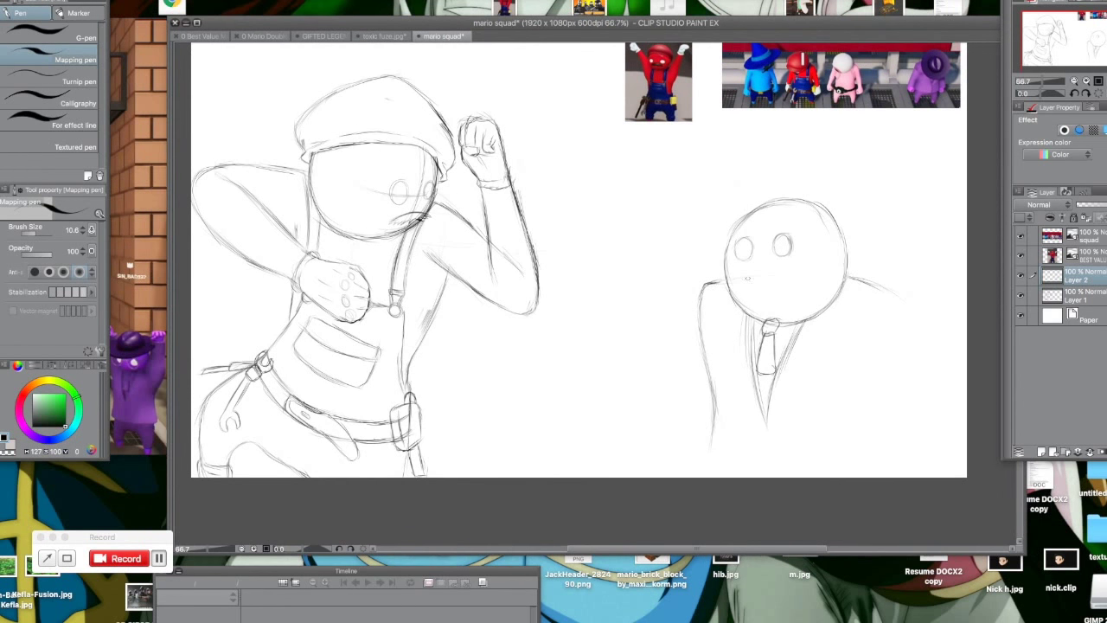
{"action": "left_click_drag", "start_coordinate": [891, 294], "coordinate": [894, 316]}
{"action": "left_click_drag", "start_coordinate": [700, 282], "coordinate": [582, 301]}
{"action": "key", "text": "ctrl+z"}
{"action": "key", "text": "ctrl+z"}
{"action": "key", "text": "ctrl+z"}
{"action": "key", "text": "ctrl+z"}
{"action": "key", "text": "ctrl+z"}
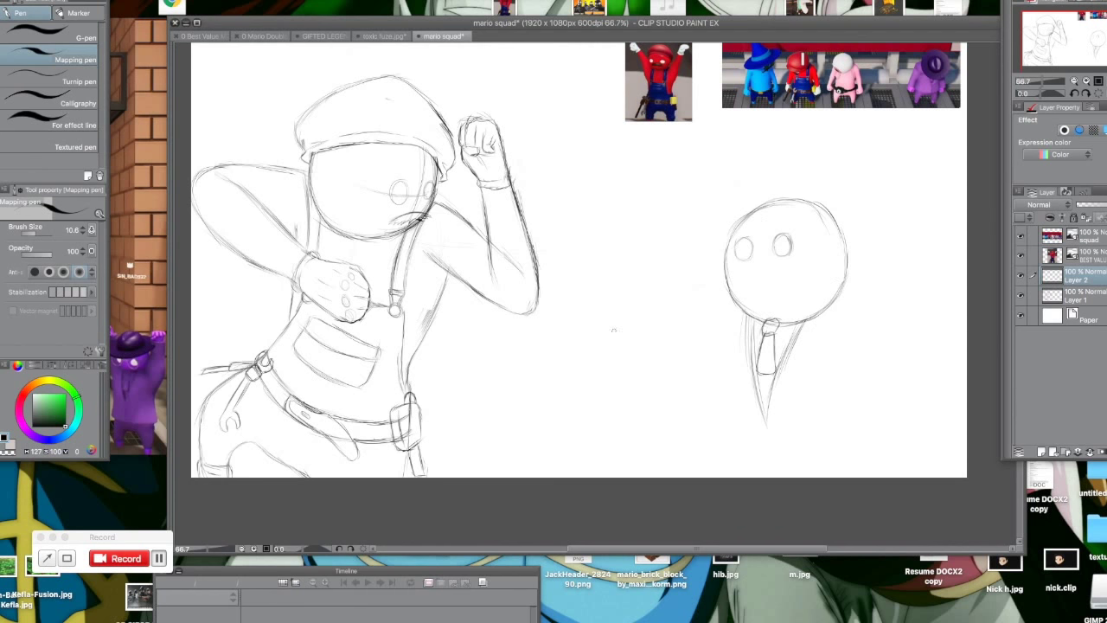
Step: Sketch another large round head with two oval eyes low on the canvas between the two existing figures
{"action": "left_click_drag", "start_coordinate": [562, 362], "coordinate": [618, 467]}
{"action": "mouse_move", "coordinate": [682, 370]}
{"action": "left_mouse_down"}
{"action": "mouse_move", "coordinate": [581, 473]}
{"action": "mouse_move", "coordinate": [685, 428]}
{"action": "left_mouse_up"}
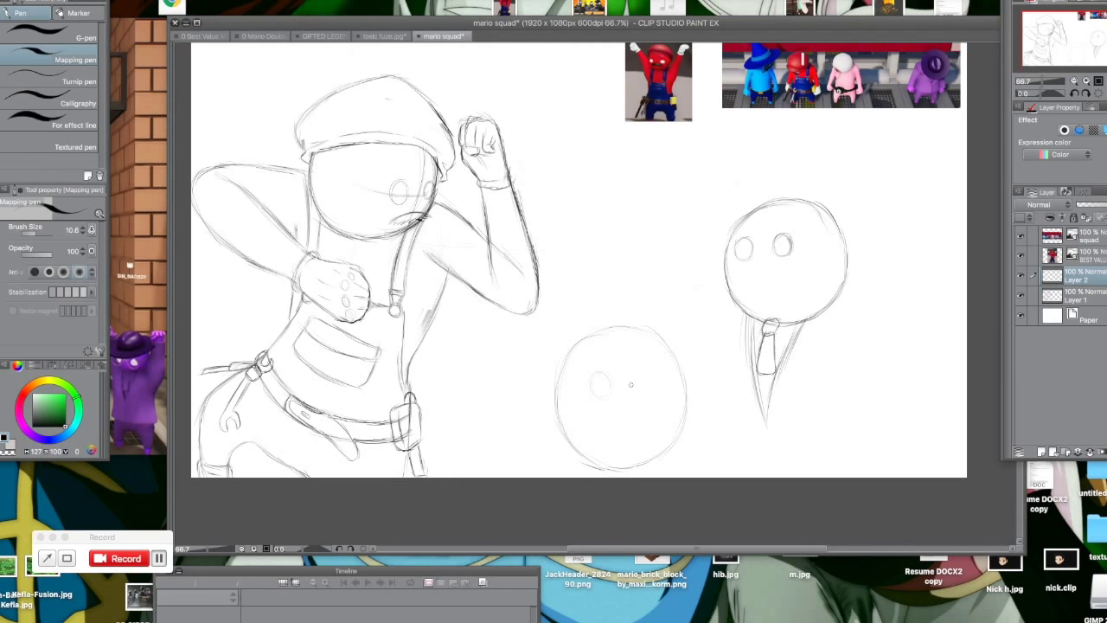
{"action": "left_click_drag", "start_coordinate": [555, 26], "coordinate": [582, 28]}
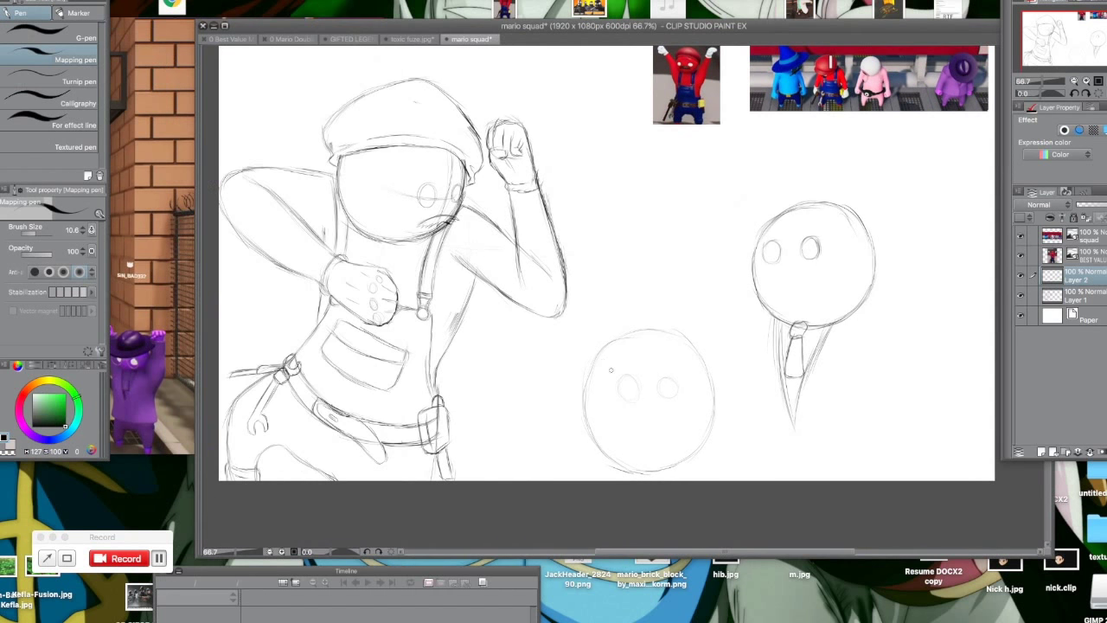
Step: Hide the BEST VALUE reference layer, then sketch a small round head with a circular mouth and a leg reaching onto the lower head
{"action": "left_click", "coordinate": [1022, 255]}
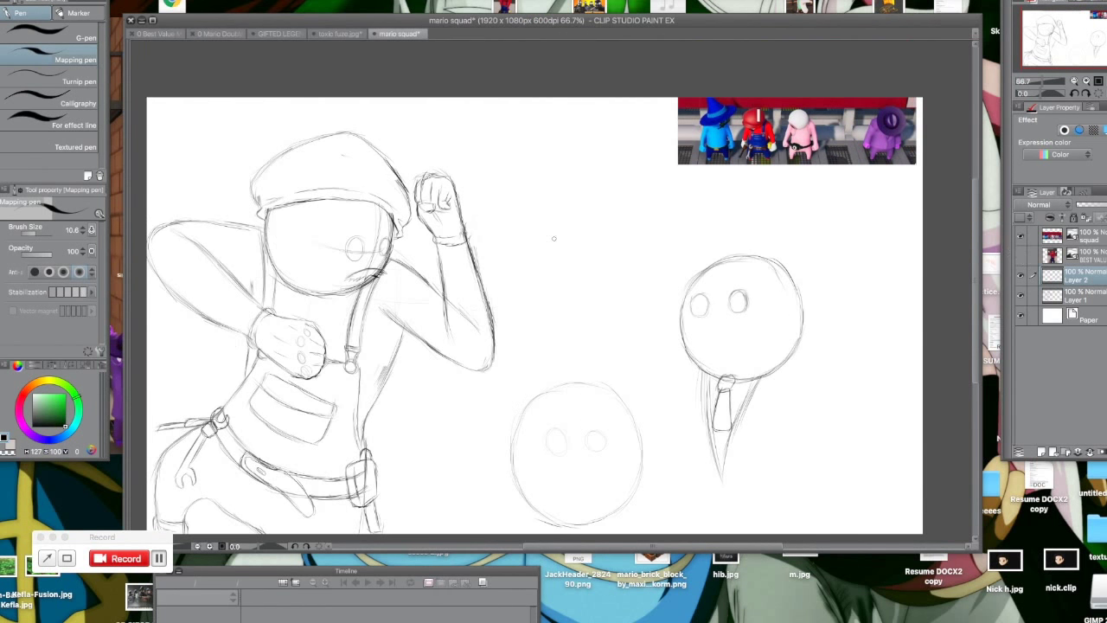
{"action": "mouse_move", "coordinate": [583, 158]}
{"action": "left_mouse_down"}
{"action": "mouse_move", "coordinate": [529, 169]}
{"action": "mouse_move", "coordinate": [604, 184]}
{"action": "mouse_move", "coordinate": [554, 234]}
{"action": "mouse_move", "coordinate": [528, 197]}
{"action": "mouse_move", "coordinate": [549, 217]}
{"action": "mouse_move", "coordinate": [578, 195]}
{"action": "mouse_move", "coordinate": [566, 212]}
{"action": "left_mouse_up"}
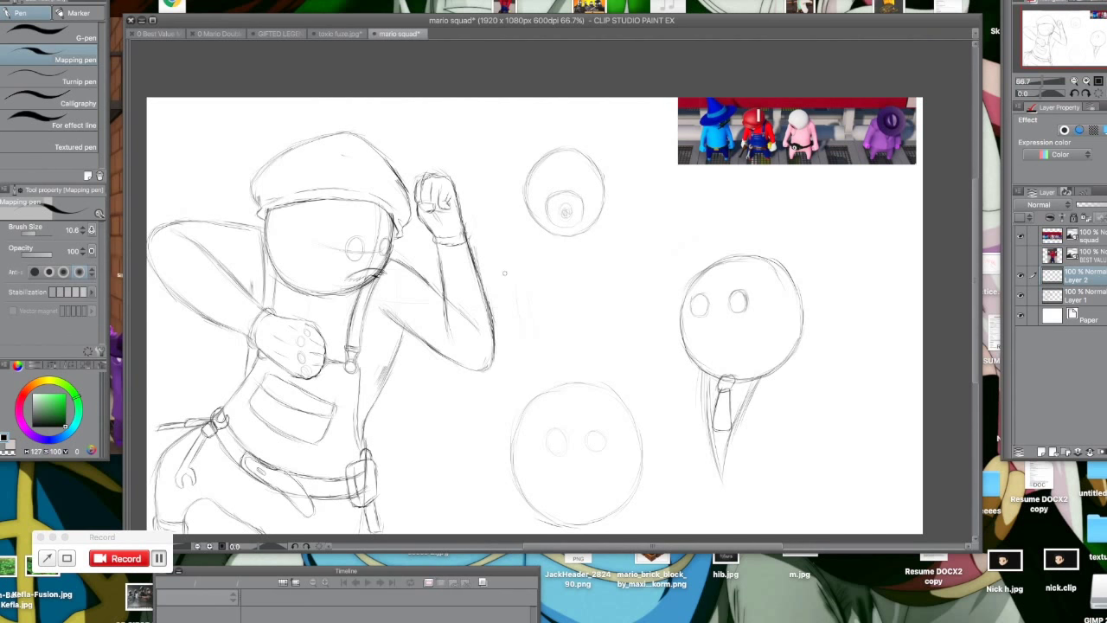
{"action": "mouse_move", "coordinate": [507, 282]}
{"action": "left_mouse_down"}
{"action": "mouse_move", "coordinate": [537, 374]}
{"action": "mouse_move", "coordinate": [562, 408]}
{"action": "mouse_move", "coordinate": [590, 389]}
{"action": "left_mouse_up"}
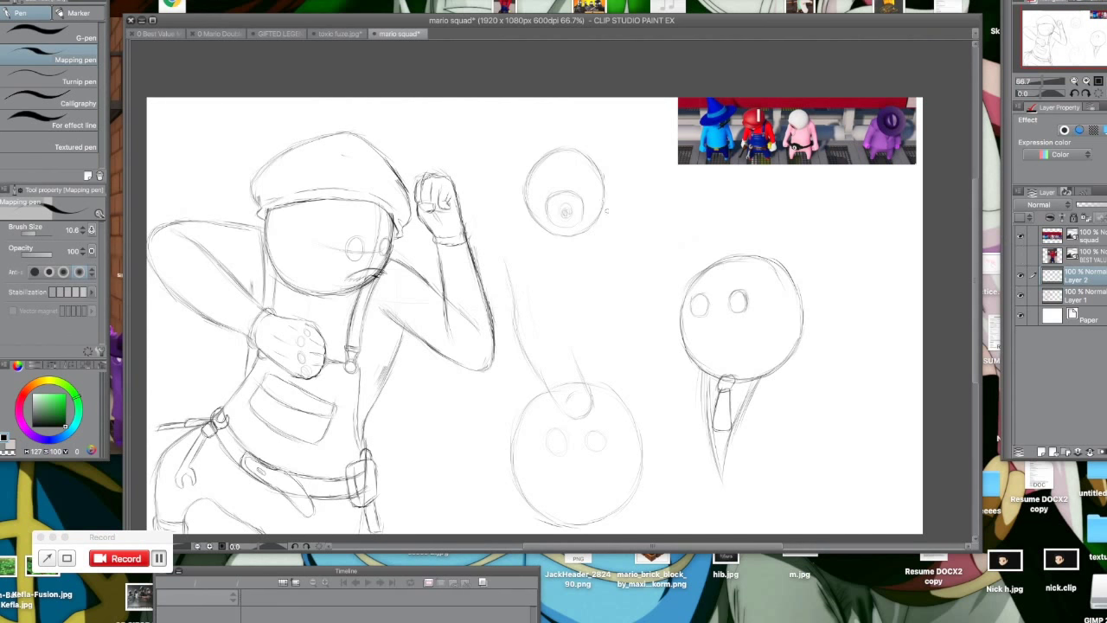
Step: Sketch the small-headed figure's torso sides, waist and second bent leg above the lower head
{"action": "left_click_drag", "start_coordinate": [607, 209], "coordinate": [606, 200]}
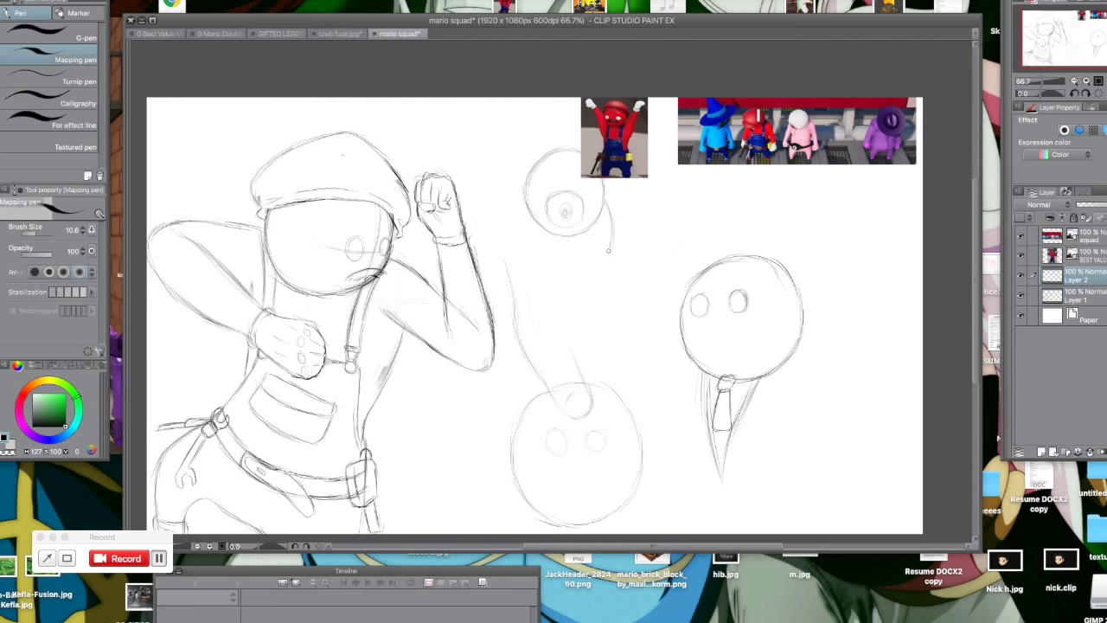
{"action": "mouse_move", "coordinate": [605, 190]}
{"action": "left_mouse_down"}
{"action": "mouse_move", "coordinate": [620, 234]}
{"action": "mouse_move", "coordinate": [609, 265]}
{"action": "left_mouse_up"}
{"action": "left_click_drag", "start_coordinate": [611, 213], "coordinate": [610, 248]}
{"action": "left_click_drag", "start_coordinate": [532, 221], "coordinate": [533, 255]}
{"action": "scroll", "coordinate": [554, 462], "scroll_direction": "up", "scroll_amount": 2}
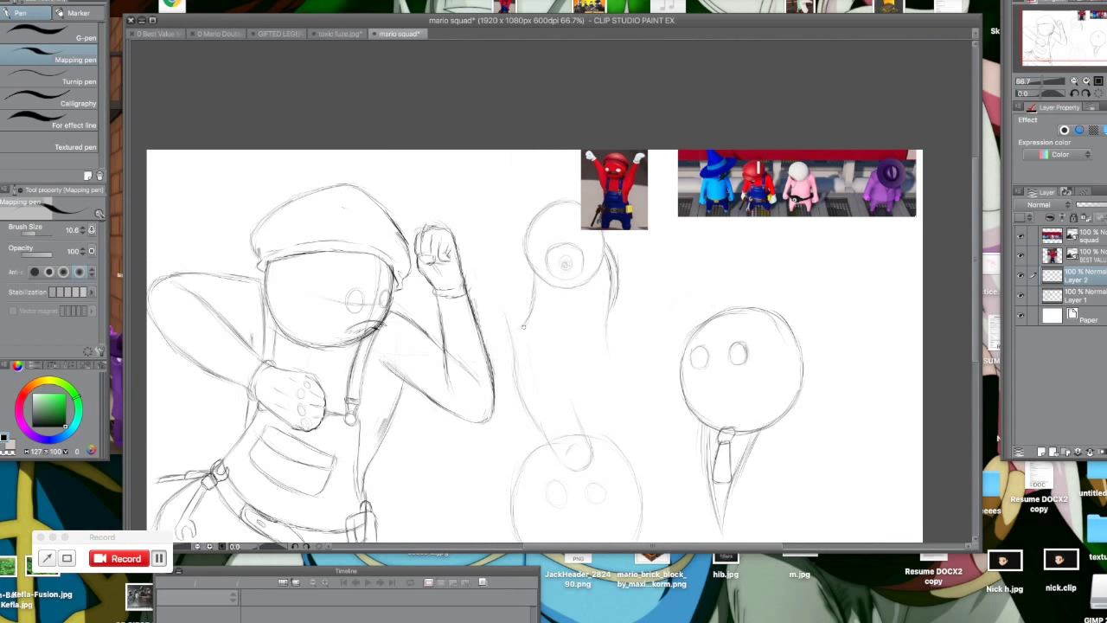
{"action": "left_click_drag", "start_coordinate": [528, 258], "coordinate": [509, 334]}
{"action": "mouse_move", "coordinate": [607, 311]}
{"action": "left_mouse_down"}
{"action": "mouse_move", "coordinate": [610, 358]}
{"action": "mouse_move", "coordinate": [625, 375]}
{"action": "mouse_move", "coordinate": [621, 430]}
{"action": "mouse_move", "coordinate": [597, 394]}
{"action": "mouse_move", "coordinate": [606, 422]}
{"action": "mouse_move", "coordinate": [630, 413]}
{"action": "mouse_move", "coordinate": [606, 427]}
{"action": "mouse_move", "coordinate": [619, 432]}
{"action": "left_mouse_up"}
{"action": "scroll", "coordinate": [573, 406], "scroll_direction": "up", "scroll_amount": 1}
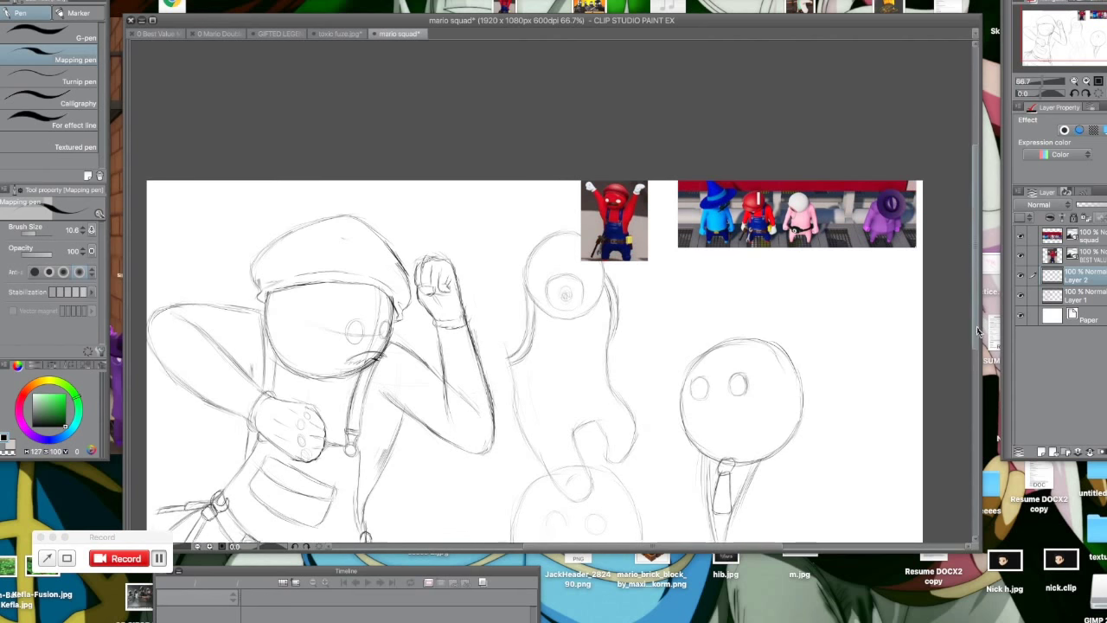
Step: Sketch a shoulder line and a belt with a cross-marked oval buckle on the small-headed figure
{"action": "scroll", "coordinate": [802, 303], "scroll_direction": "down", "scroll_amount": 2}
{"action": "scroll", "coordinate": [509, 252], "scroll_direction": "up", "scroll_amount": 1}
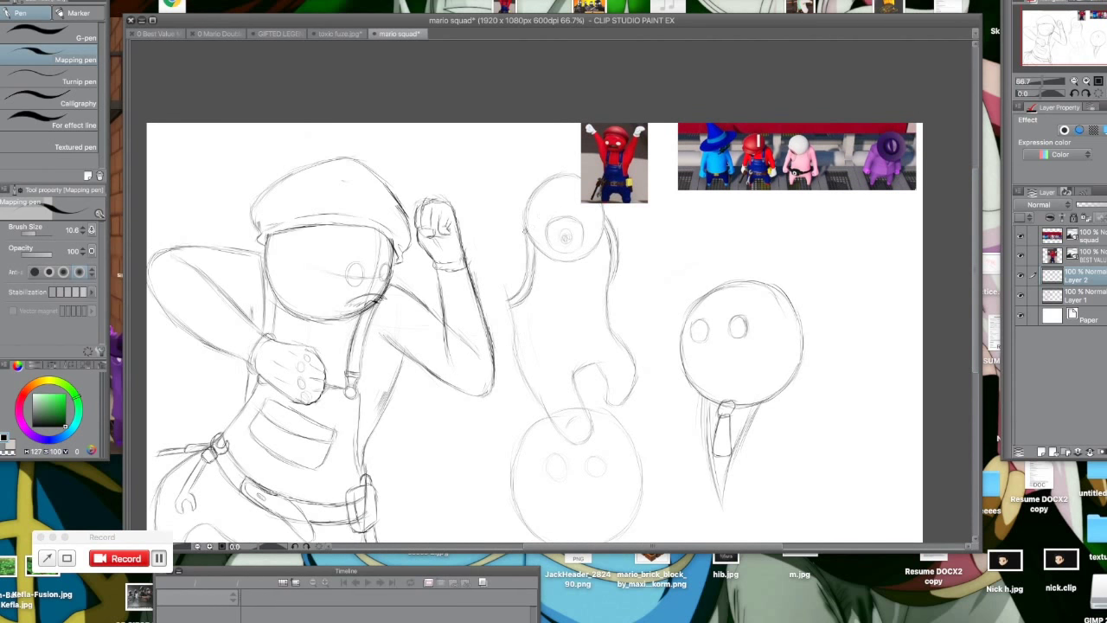
{"action": "left_click_drag", "start_coordinate": [521, 221], "coordinate": [481, 229]}
{"action": "mouse_move", "coordinate": [526, 343]}
{"action": "left_mouse_down"}
{"action": "mouse_move", "coordinate": [567, 332]}
{"action": "mouse_move", "coordinate": [528, 360]}
{"action": "mouse_move", "coordinate": [569, 356]}
{"action": "mouse_move", "coordinate": [531, 354]}
{"action": "mouse_move", "coordinate": [618, 334]}
{"action": "left_mouse_up"}
{"action": "left_click_drag", "start_coordinate": [529, 349], "coordinate": [517, 362]}
{"action": "left_click_drag", "start_coordinate": [607, 318], "coordinate": [621, 339]}
{"action": "scroll", "coordinate": [599, 369], "scroll_direction": "up", "scroll_amount": 2}
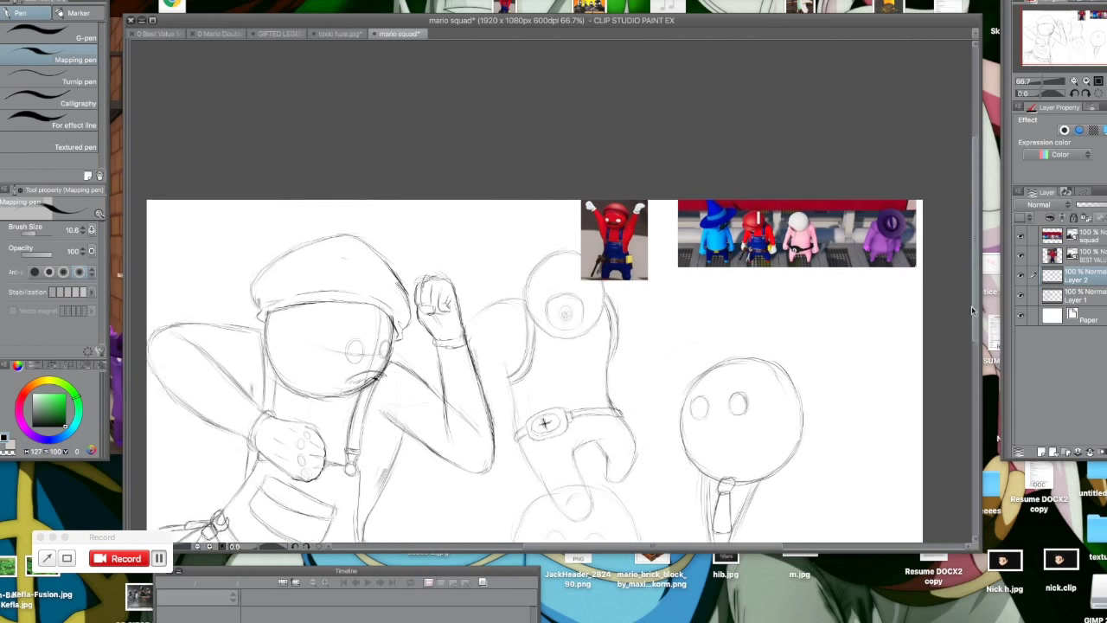
Step: Rework the belted figure's left-hand arm, erasing the trial raised-arm lines and redrawing a short shoulder curve beside the head
{"action": "scroll", "coordinate": [512, 307], "scroll_direction": "down", "scroll_amount": 1}
{"action": "left_click_drag", "start_coordinate": [518, 396], "coordinate": [504, 322]}
{"action": "left_click_drag", "start_coordinate": [481, 209], "coordinate": [520, 261]}
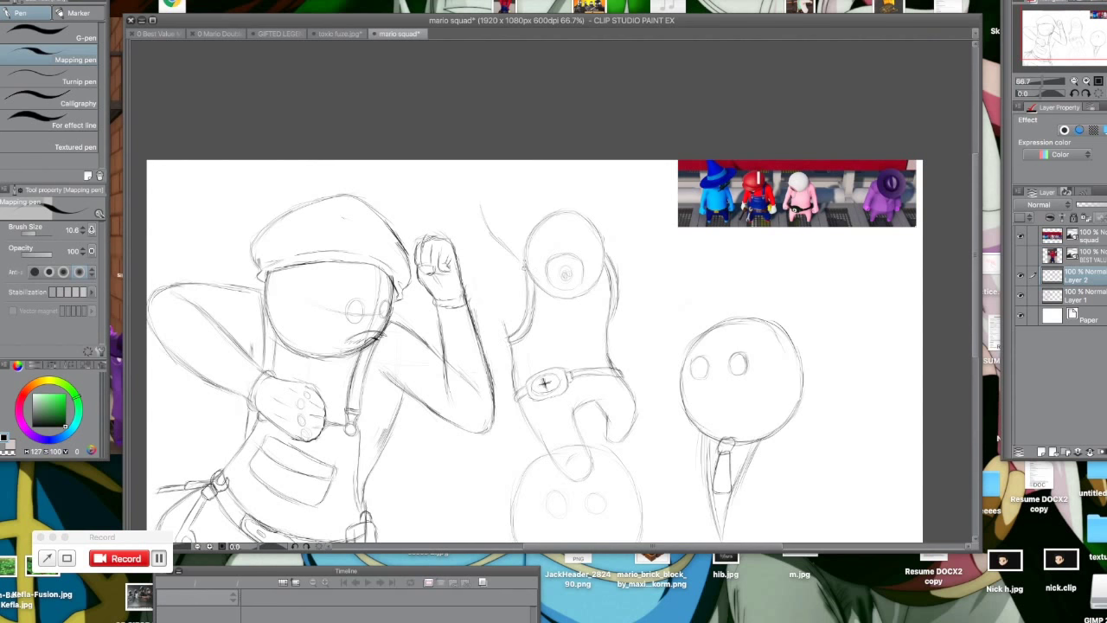
{"action": "mouse_move", "coordinate": [508, 329]}
{"action": "left_mouse_down"}
{"action": "mouse_move", "coordinate": [516, 340]}
{"action": "mouse_move", "coordinate": [451, 209]}
{"action": "left_mouse_up"}
{"action": "key", "text": "e"}
{"action": "left_click", "coordinate": [499, 309]}
{"action": "key", "text": "p"}
{"action": "left_click_drag", "start_coordinate": [527, 247], "coordinate": [506, 282]}
{"action": "mouse_move", "coordinate": [455, 216]}
{"action": "left_mouse_down"}
{"action": "mouse_move", "coordinate": [509, 334]}
{"action": "mouse_move", "coordinate": [470, 168]}
{"action": "mouse_move", "coordinate": [490, 286]}
{"action": "mouse_move", "coordinate": [479, 261]}
{"action": "left_mouse_up"}
{"action": "key", "text": "e"}
{"action": "key", "text": "p"}
Step: Sketch the belted figure's opposite shoulder and upper arm curving down beside the head
{"action": "left_click_drag", "start_coordinate": [610, 240], "coordinate": [640, 273]}
{"action": "left_click_drag", "start_coordinate": [531, 244], "coordinate": [527, 278]}
{"action": "left_click_drag", "start_coordinate": [606, 246], "coordinate": [647, 292]}
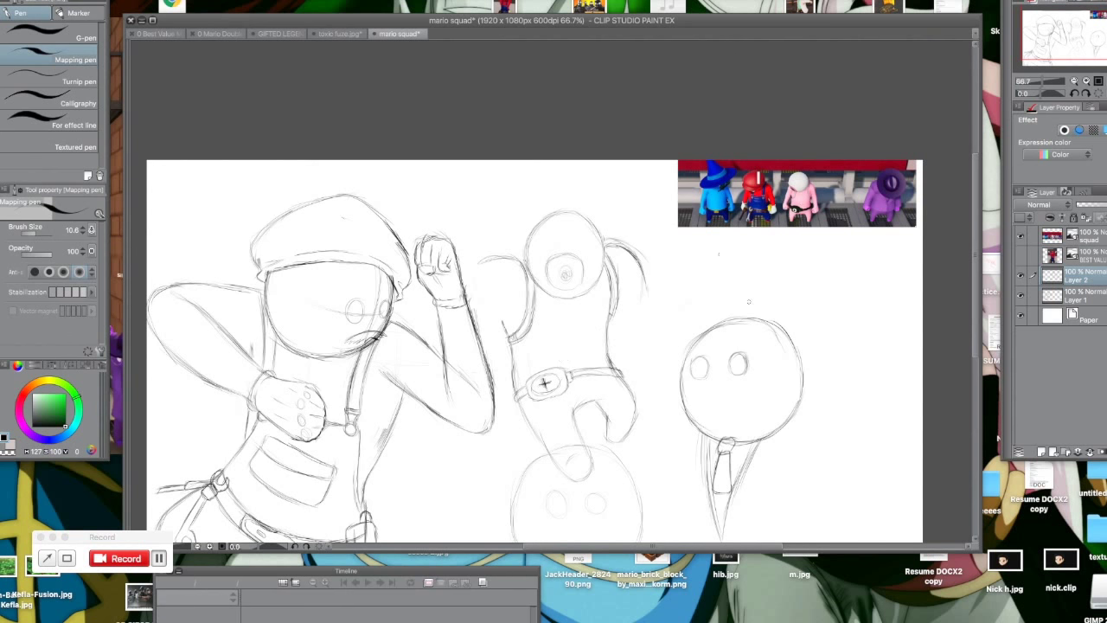
Step: Darken an eye on the lower round head, then lasso the head and shift it slightly down beneath the foot
{"action": "scroll", "coordinate": [743, 257], "scroll_direction": "down", "scroll_amount": 5}
{"action": "scroll", "coordinate": [605, 346], "scroll_direction": "up", "scroll_amount": 1}
{"action": "left_click_drag", "start_coordinate": [557, 377], "coordinate": [552, 398]}
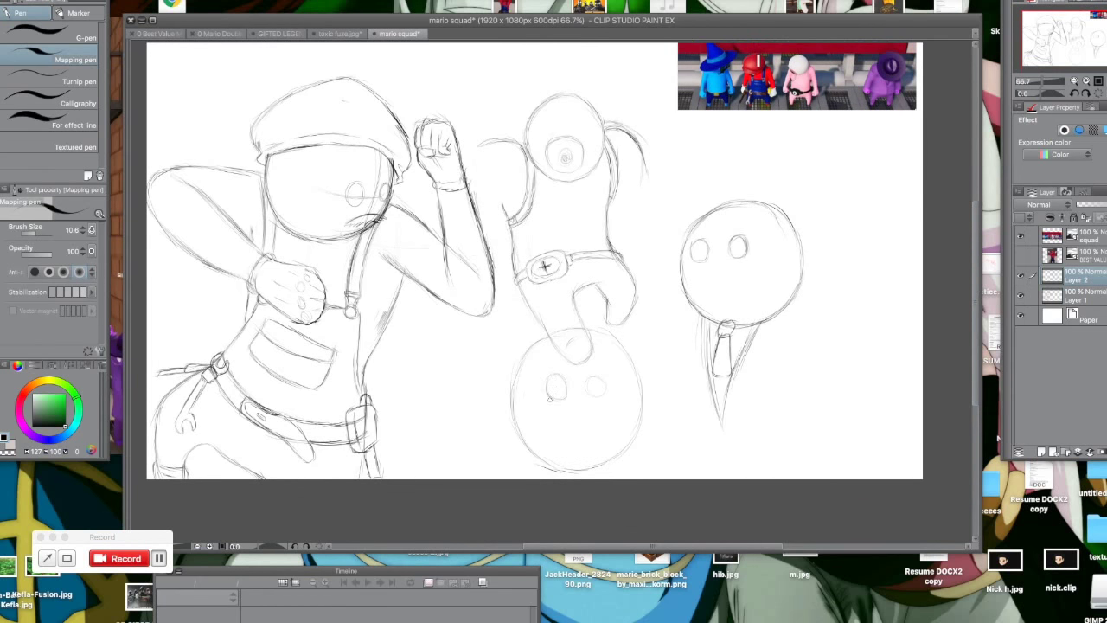
{"action": "key", "text": "m"}
{"action": "left_click_drag", "start_coordinate": [563, 338], "coordinate": [597, 336]}
{"action": "key", "text": "ctrl+t"}
{"action": "left_click_drag", "start_coordinate": [592, 431], "coordinate": [600, 450]}
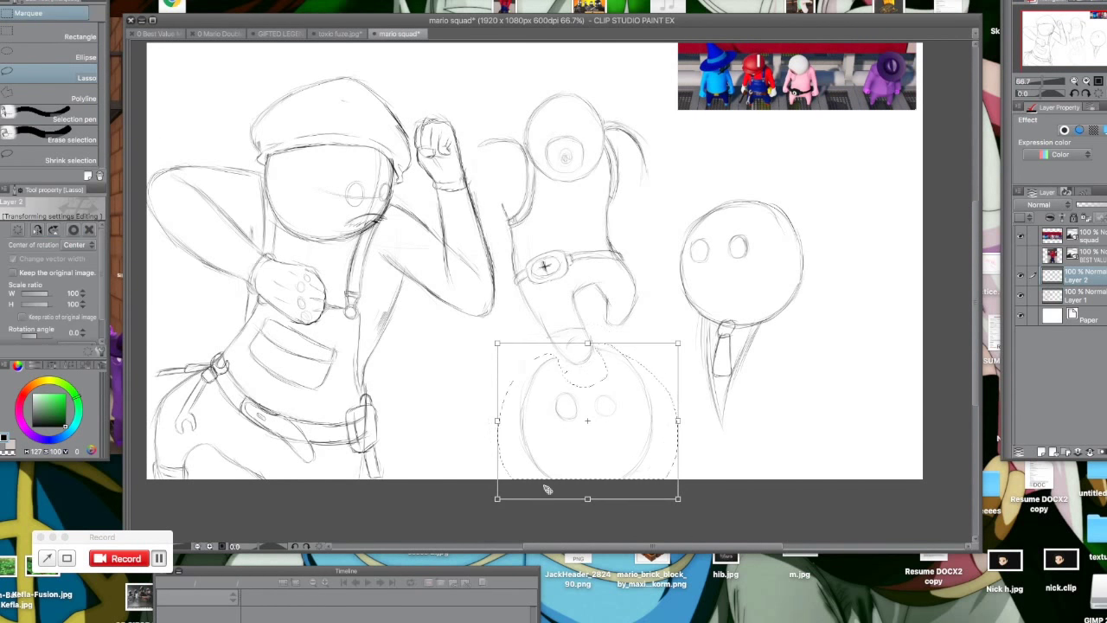
{"action": "key", "text": "Return"}
Step: Redraw the top of the lower round head and sketch a wide arc across it for the shoulders
{"action": "key", "text": "p"}
{"action": "mouse_move", "coordinate": [534, 384]}
{"action": "left_mouse_down"}
{"action": "mouse_move", "coordinate": [564, 354]}
{"action": "mouse_move", "coordinate": [618, 356]}
{"action": "left_mouse_up"}
{"action": "mouse_move", "coordinate": [424, 479]}
{"action": "left_mouse_down"}
{"action": "mouse_move", "coordinate": [511, 435]}
{"action": "mouse_move", "coordinate": [618, 425]}
{"action": "mouse_move", "coordinate": [735, 479]}
{"action": "left_mouse_up"}
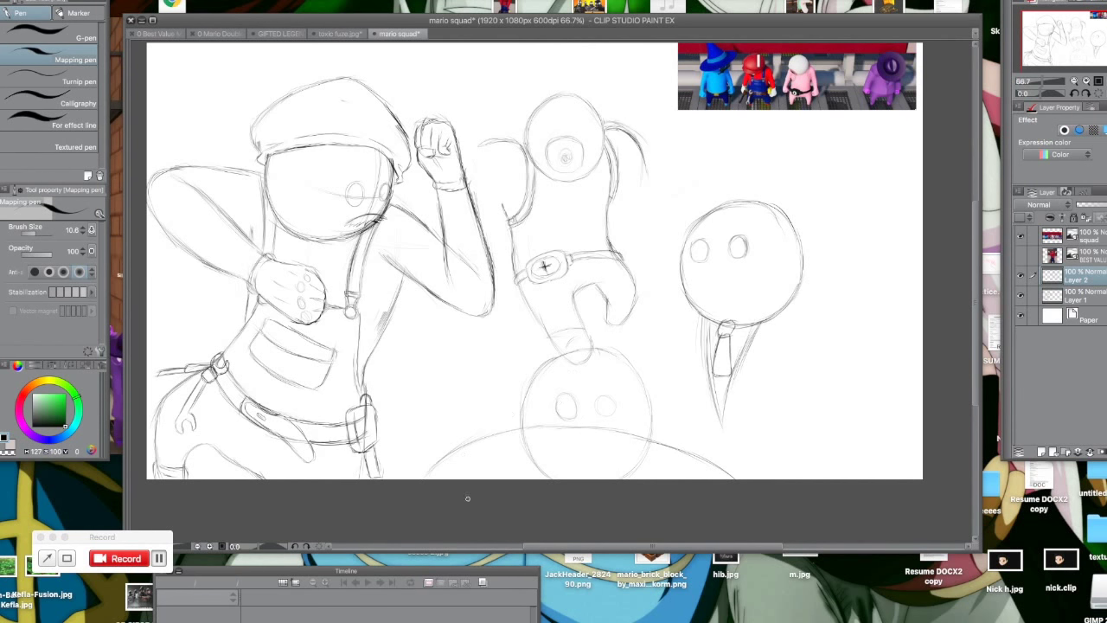
Step: Sketch drooping eyelids over the lower head's eyes and a wavy line sweeping outward across its top
{"action": "mouse_move", "coordinate": [557, 405]}
{"action": "left_mouse_down"}
{"action": "mouse_move", "coordinate": [578, 407]}
{"action": "mouse_move", "coordinate": [547, 390]}
{"action": "mouse_move", "coordinate": [581, 403]}
{"action": "mouse_move", "coordinate": [619, 398]}
{"action": "mouse_move", "coordinate": [578, 400]}
{"action": "left_mouse_up"}
{"action": "key", "text": "Tab"}
{"action": "key", "text": "Tab"}
{"action": "mouse_move", "coordinate": [580, 366]}
{"action": "left_mouse_down"}
{"action": "mouse_move", "coordinate": [532, 369]}
{"action": "mouse_move", "coordinate": [516, 383]}
{"action": "left_mouse_up"}
{"action": "left_click_drag", "start_coordinate": [587, 368], "coordinate": [663, 370]}
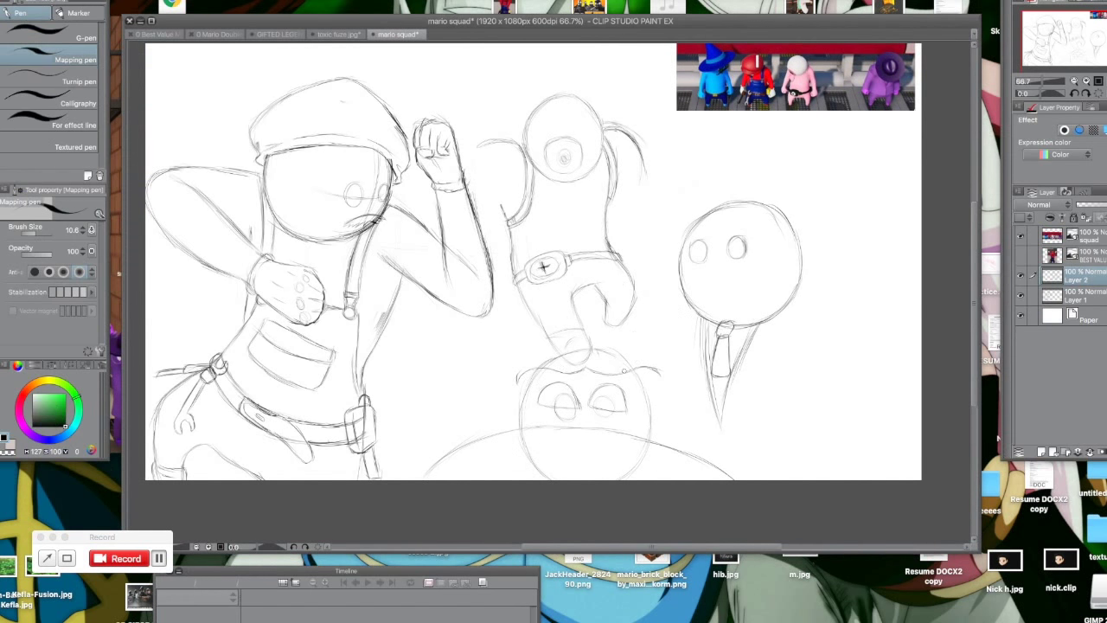
Step: Check the gameplay reference video, then reinforce both halves of the wavy line across the lower head's top
{"action": "key", "text": "super+Tab"}
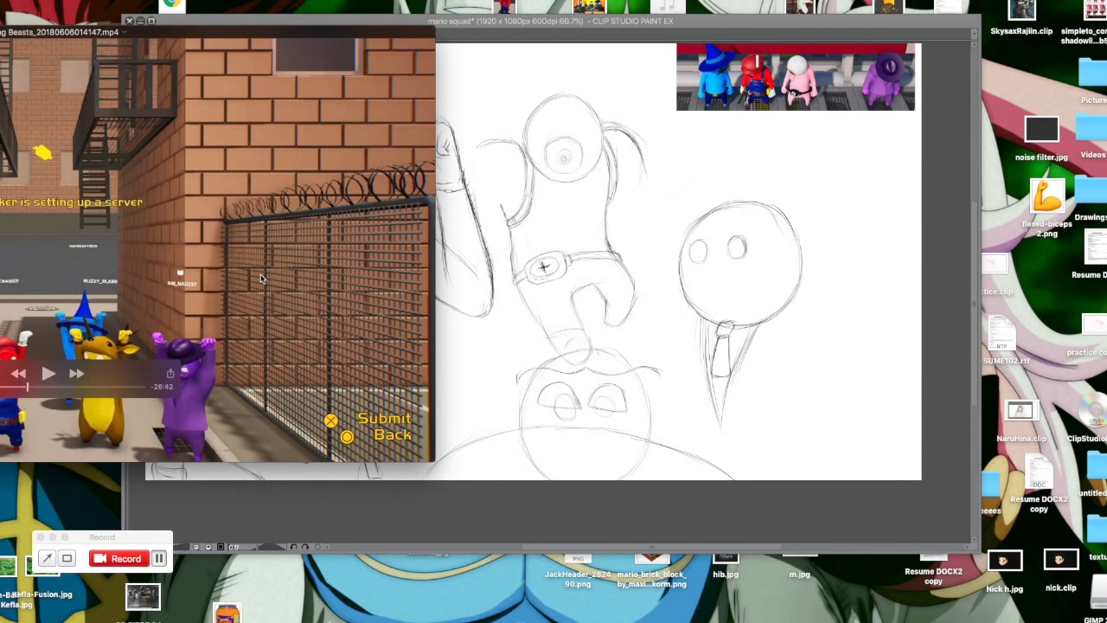
{"action": "key", "text": "super+Tab"}
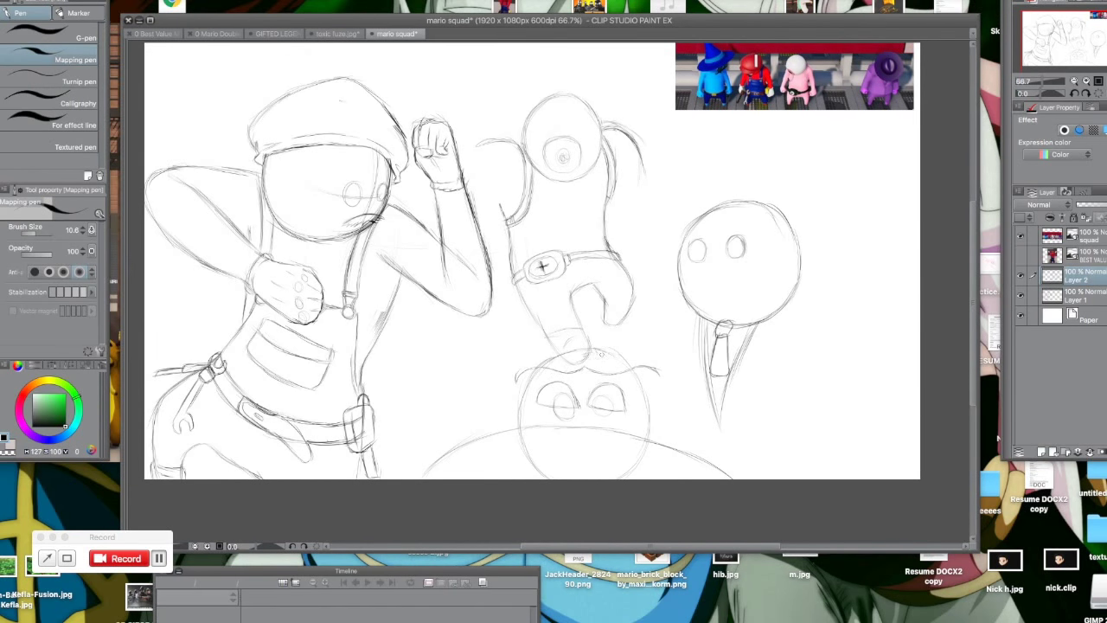
{"action": "left_click_drag", "start_coordinate": [605, 357], "coordinate": [660, 369]}
{"action": "left_click_drag", "start_coordinate": [578, 351], "coordinate": [515, 377]}
Step: Check the reference video again and sketch lines across the lower head's face from the eyelids out to its sides
{"action": "key", "text": "super+Tab"}
{"action": "key", "text": "super+Tab"}
{"action": "left_click_drag", "start_coordinate": [631, 410], "coordinate": [644, 419]}
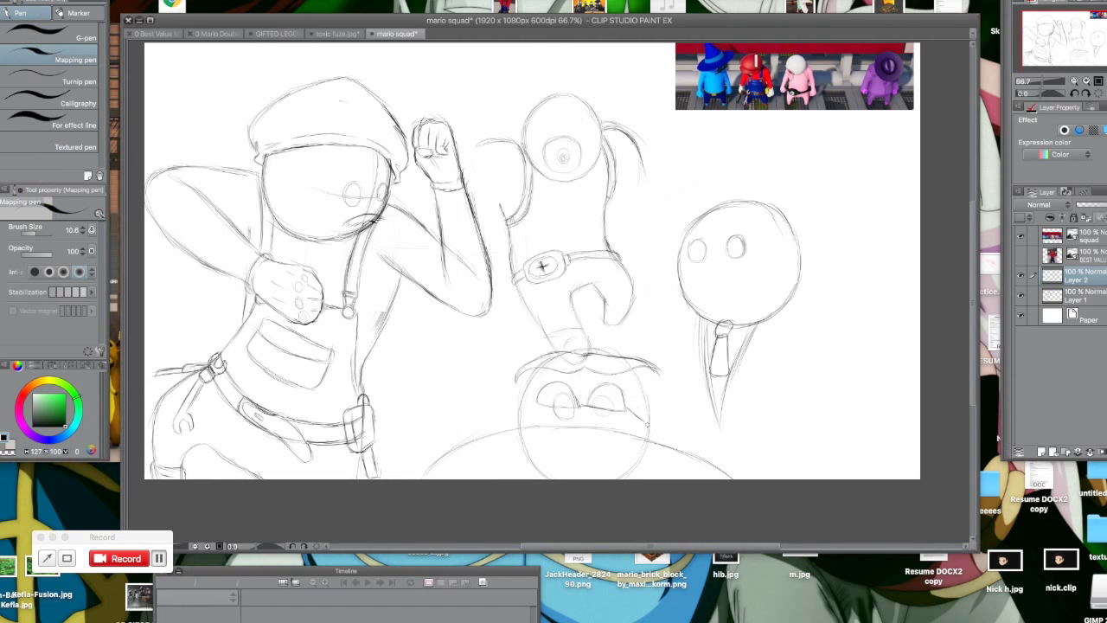
{"action": "mouse_move", "coordinate": [538, 404]}
{"action": "left_mouse_down"}
{"action": "mouse_move", "coordinate": [618, 403]}
{"action": "mouse_move", "coordinate": [649, 434]}
{"action": "left_mouse_up"}
{"action": "scroll", "coordinate": [659, 280], "scroll_direction": "up", "scroll_amount": 1}
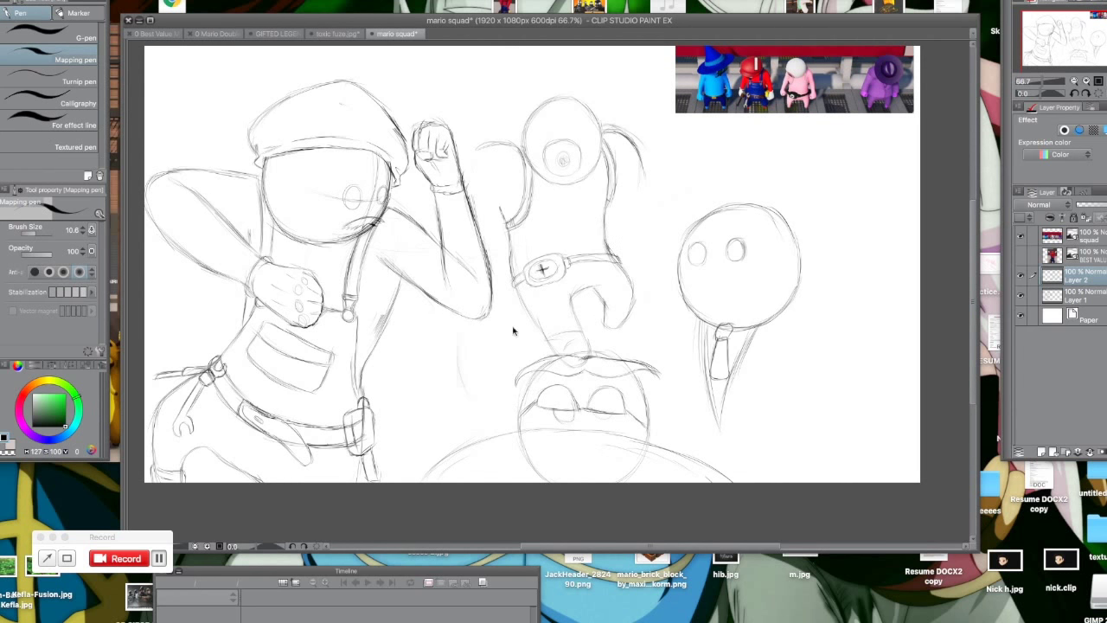
{"action": "left_click_drag", "start_coordinate": [430, 304], "coordinate": [443, 399]}
{"action": "scroll", "coordinate": [965, 265], "scroll_direction": "up", "scroll_amount": 2}
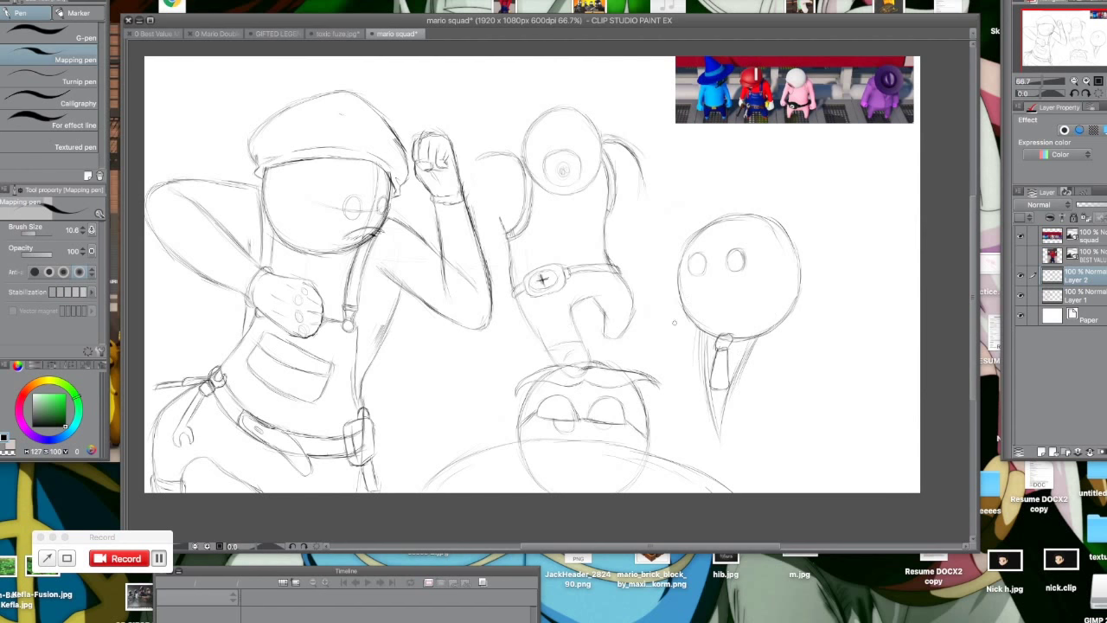
Step: Lasso the head with the necktie and move it closer to the canvas's outer edge, then clear the selection
{"action": "key", "text": "m"}
{"action": "left_click_drag", "start_coordinate": [779, 178], "coordinate": [814, 183]}
{"action": "key", "text": "ctrl+t"}
{"action": "mouse_move", "coordinate": [759, 378]}
{"action": "left_mouse_down"}
{"action": "mouse_move", "coordinate": [834, 380]}
{"action": "mouse_move", "coordinate": [832, 410]}
{"action": "left_mouse_up"}
{"action": "key", "text": "Return"}
{"action": "key", "text": "ctrl+d"}
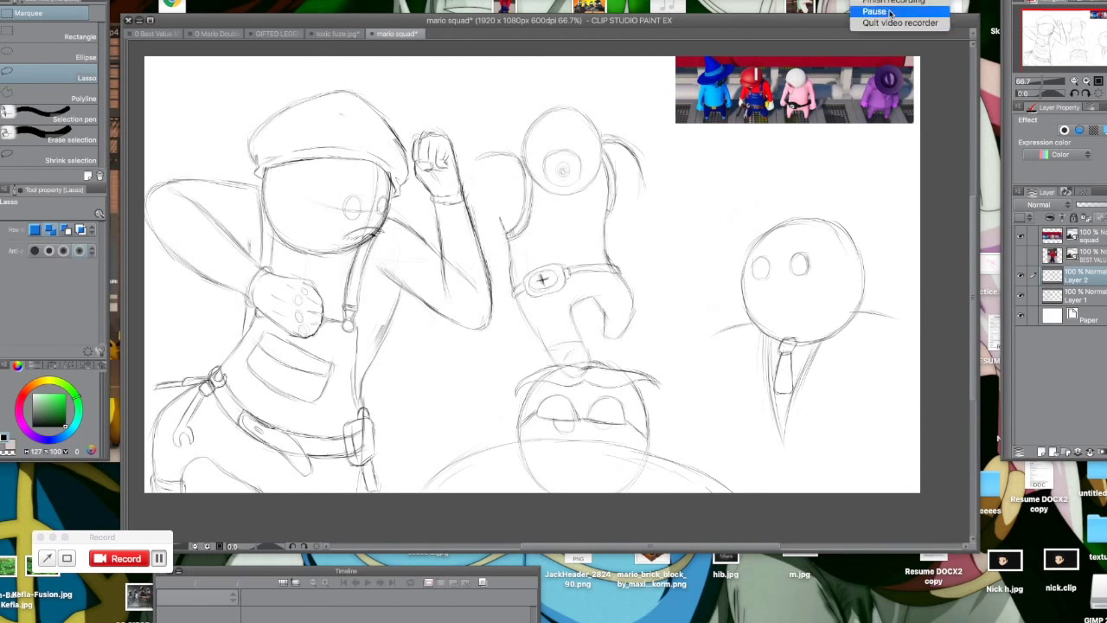
Step: Sketch a wide, curved hat brim around the necktie character's head with the Mapping pen
{"action": "key", "text": "p"}
{"action": "scroll", "coordinate": [750, 269], "scroll_direction": "up", "scroll_amount": 4}
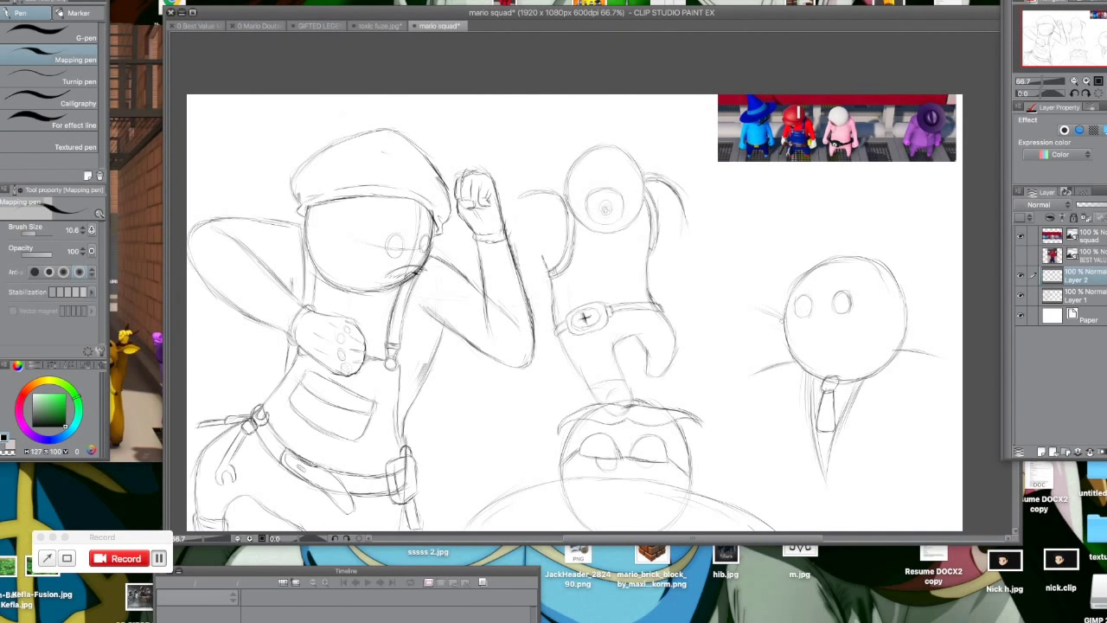
{"action": "mouse_move", "coordinate": [750, 306]}
{"action": "left_mouse_down"}
{"action": "mouse_move", "coordinate": [751, 228]}
{"action": "mouse_move", "coordinate": [883, 192]}
{"action": "mouse_move", "coordinate": [950, 221]}
{"action": "left_mouse_up"}
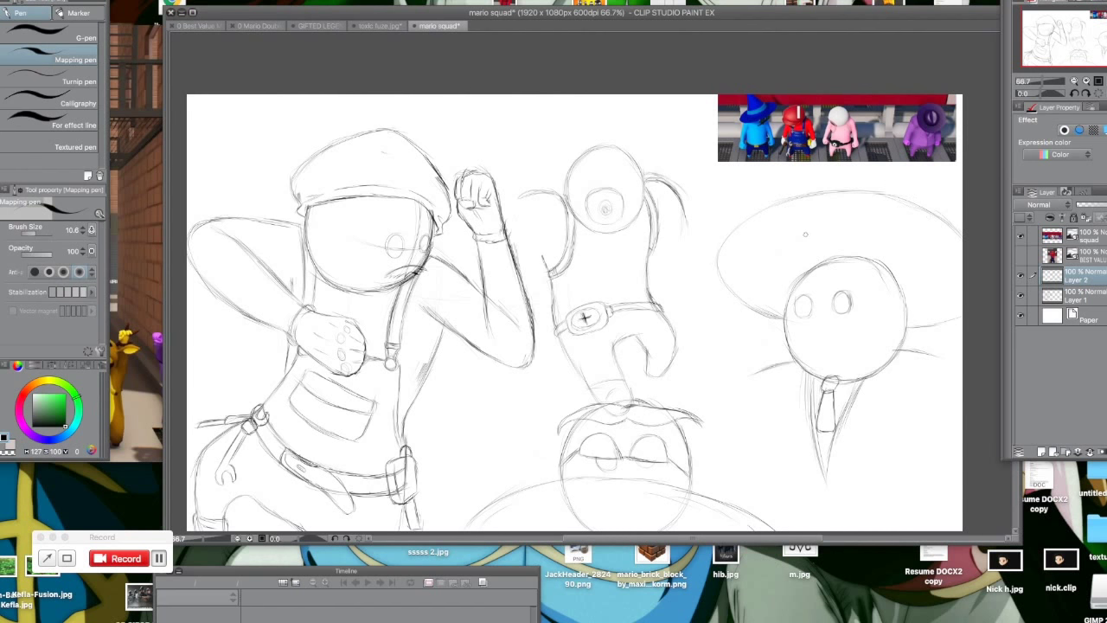
{"action": "mouse_move", "coordinate": [727, 244]}
{"action": "left_mouse_down"}
{"action": "mouse_move", "coordinate": [831, 209]}
{"action": "mouse_move", "coordinate": [950, 224]}
{"action": "left_mouse_up"}
{"action": "left_click_drag", "start_coordinate": [962, 319], "coordinate": [912, 331]}
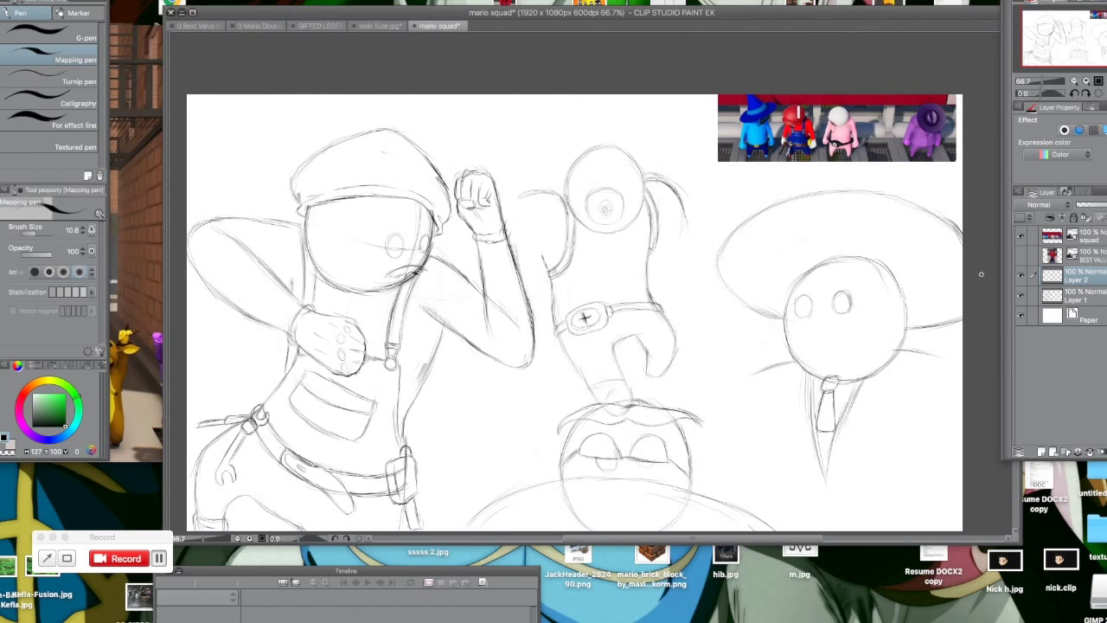
Step: Reinforce the hat brim's underside and the necktie character's head outline, adding a curved inner brim edge over the forehead
{"action": "left_click_drag", "start_coordinate": [732, 296], "coordinate": [777, 316]}
{"action": "mouse_move", "coordinate": [779, 275]}
{"action": "left_mouse_down"}
{"action": "mouse_move", "coordinate": [851, 258]}
{"action": "mouse_move", "coordinate": [883, 264]}
{"action": "left_mouse_up"}
{"action": "left_click_drag", "start_coordinate": [905, 320], "coordinate": [891, 272]}
{"action": "left_click_drag", "start_coordinate": [785, 313], "coordinate": [805, 268]}
{"action": "left_click_drag", "start_coordinate": [1001, 303], "coordinate": [923, 290]}
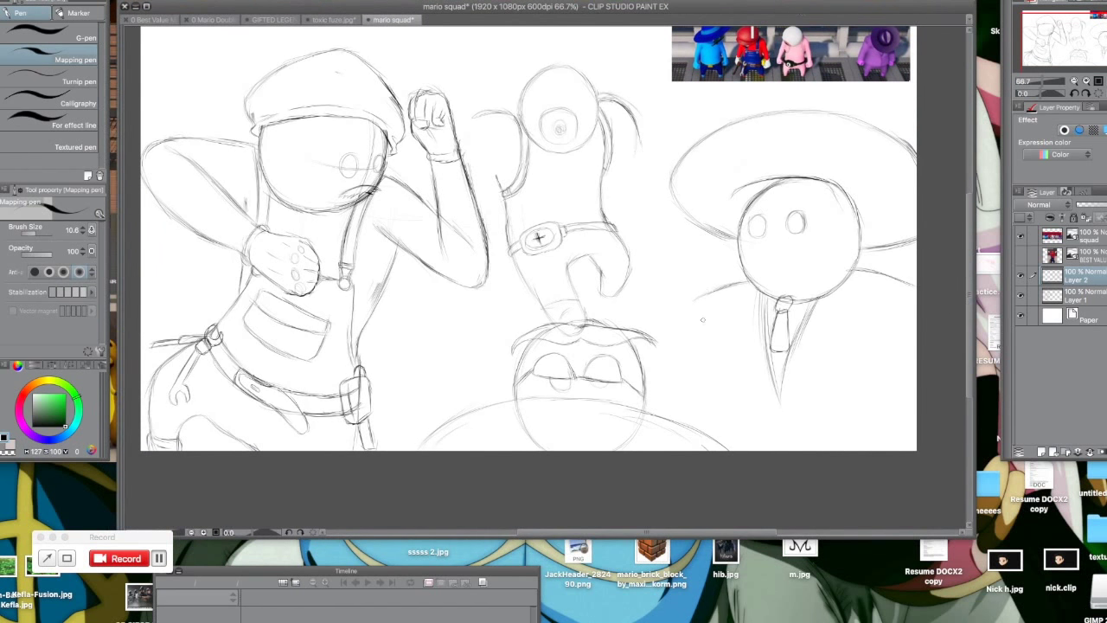
Step: Sketch the necktie character's shoulders, near sleeve, jacket lapels and the front closing line below the tie
{"action": "scroll", "coordinate": [723, 312], "scroll_direction": "up", "scroll_amount": 1}
{"action": "left_click_drag", "start_coordinate": [689, 327], "coordinate": [681, 356]}
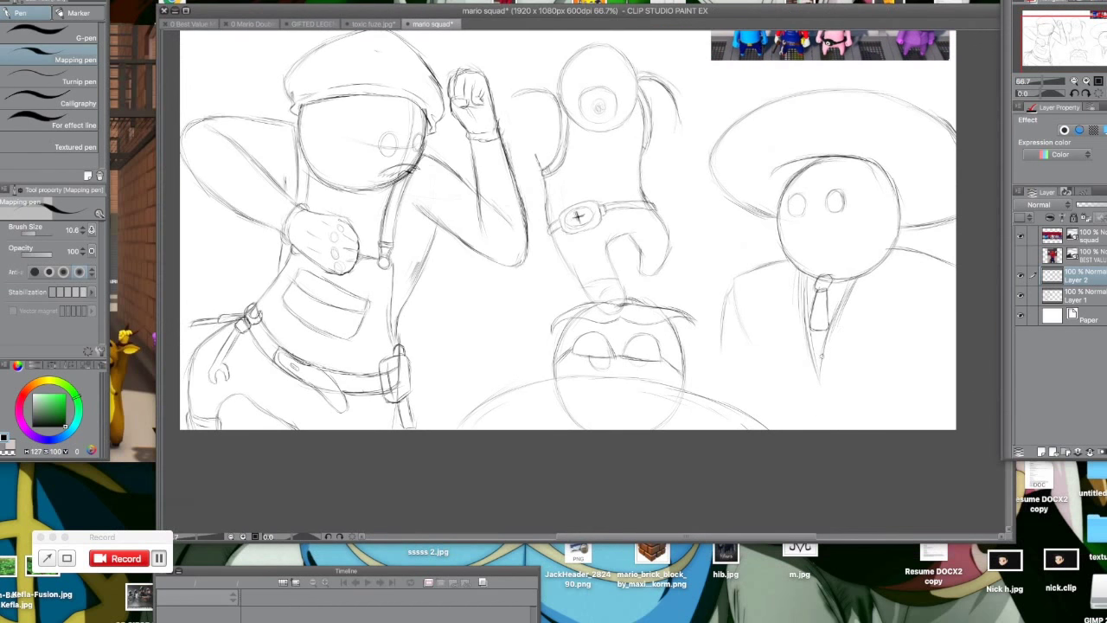
{"action": "left_click_drag", "start_coordinate": [817, 377], "coordinate": [815, 429]}
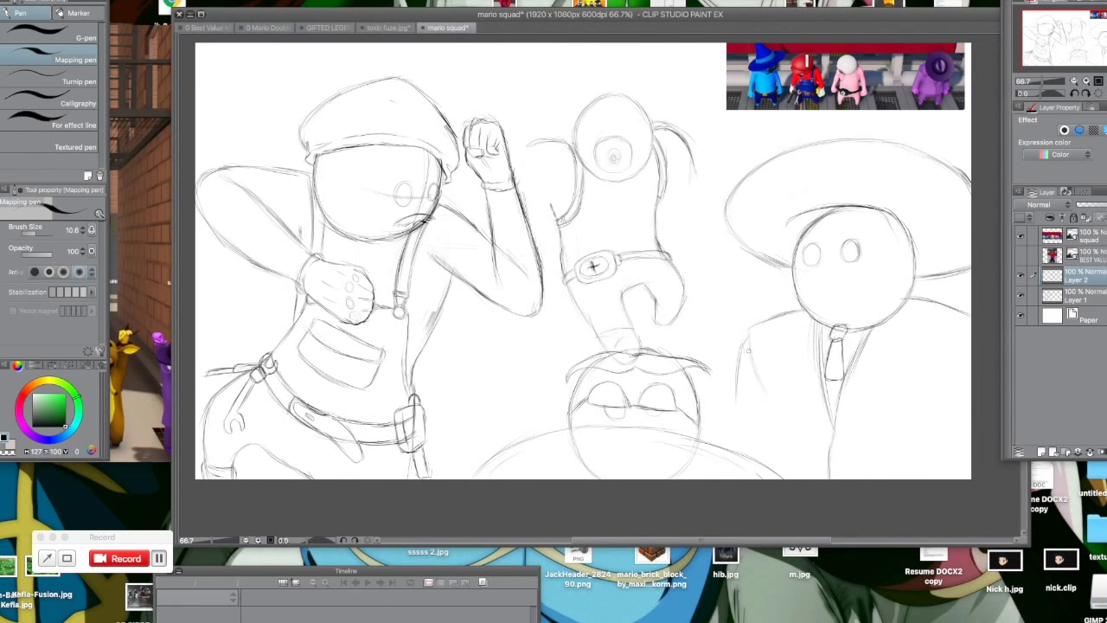
{"action": "mouse_move", "coordinate": [773, 432]}
{"action": "left_mouse_down"}
{"action": "mouse_move", "coordinate": [768, 391]}
{"action": "mouse_move", "coordinate": [767, 464]}
{"action": "left_mouse_up"}
{"action": "left_click_drag", "start_coordinate": [813, 342], "coordinate": [789, 428]}
{"action": "mouse_move", "coordinate": [923, 322]}
{"action": "left_mouse_down"}
{"action": "mouse_move", "coordinate": [854, 440]}
{"action": "mouse_move", "coordinate": [887, 394]}
{"action": "left_mouse_up"}
{"action": "left_click_drag", "start_coordinate": [927, 348], "coordinate": [832, 462]}
Step: Complete the jacket sketch with the inner sleeve lines, the outer arm and a crease beside the closing line
{"action": "left_click_drag", "start_coordinate": [944, 30], "coordinate": [710, 30]}
{"action": "left_click_drag", "start_coordinate": [779, 322], "coordinate": [788, 353]}
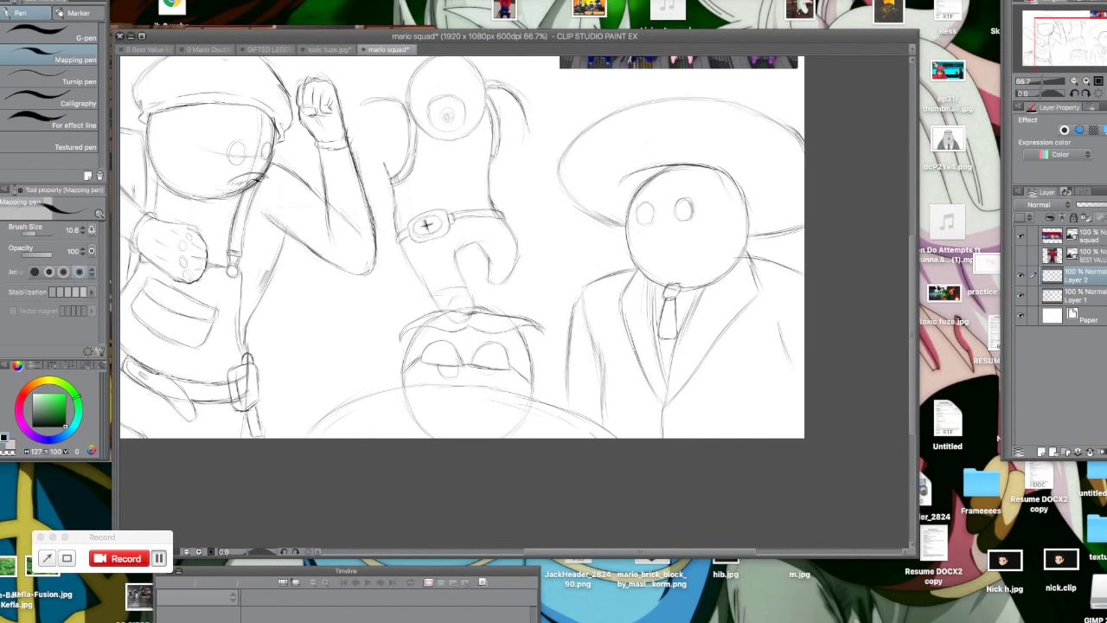
{"action": "scroll", "coordinate": [462, 246], "scroll_direction": "down", "scroll_amount": 3}
{"action": "left_click_drag", "start_coordinate": [791, 301], "coordinate": [797, 379]}
{"action": "mouse_move", "coordinate": [632, 355]}
{"action": "left_mouse_down"}
{"action": "mouse_move", "coordinate": [761, 333]}
{"action": "mouse_move", "coordinate": [672, 362]}
{"action": "left_mouse_up"}
Step: Sketch the dented crown of the hat above the necktie character's wide brim
{"action": "mouse_move", "coordinate": [831, 35]}
{"action": "left_mouse_down"}
{"action": "mouse_move", "coordinate": [908, 64]}
{"action": "mouse_move", "coordinate": [901, 22]}
{"action": "left_mouse_up"}
{"action": "scroll", "coordinate": [619, 259], "scroll_direction": "down", "scroll_amount": 3}
{"action": "scroll", "coordinate": [726, 544], "scroll_direction": "up", "scroll_amount": 3}
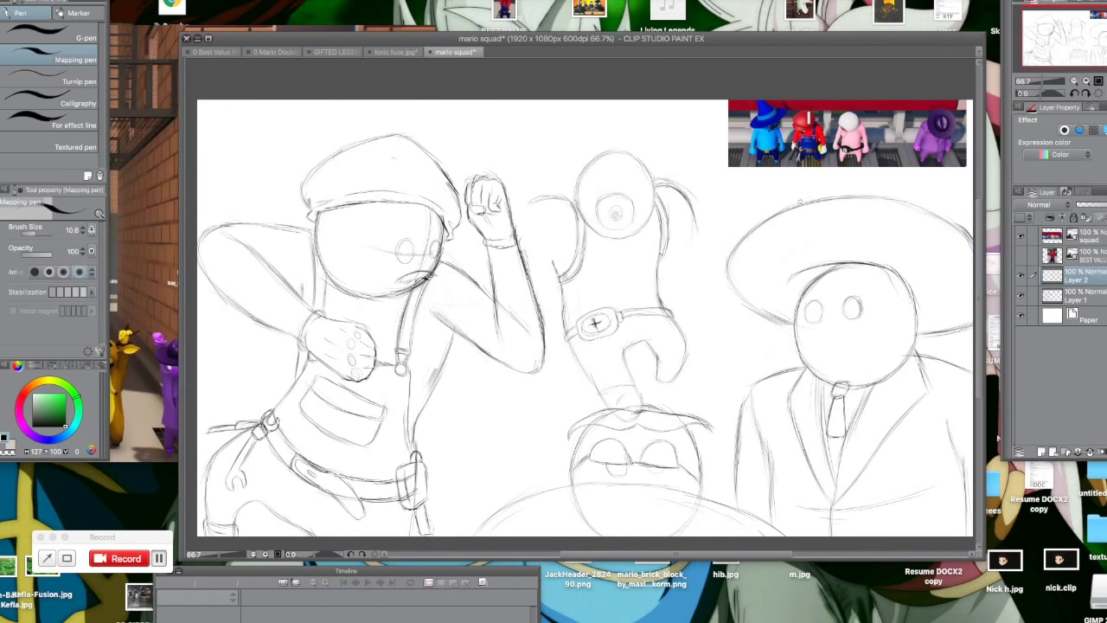
{"action": "left_click_drag", "start_coordinate": [833, 39], "coordinate": [833, 45]}
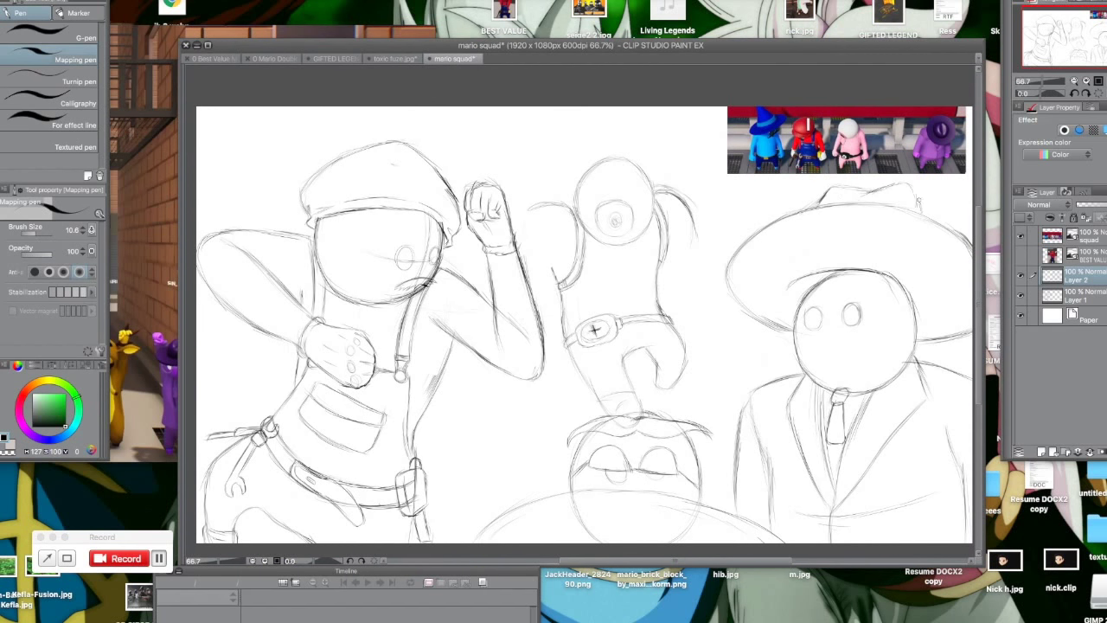
Step: Sketch the lower character's arm lines rising outward from both sides of its head, undoing the first attempt
{"action": "left_click_drag", "start_coordinate": [833, 45], "coordinate": [763, 35]}
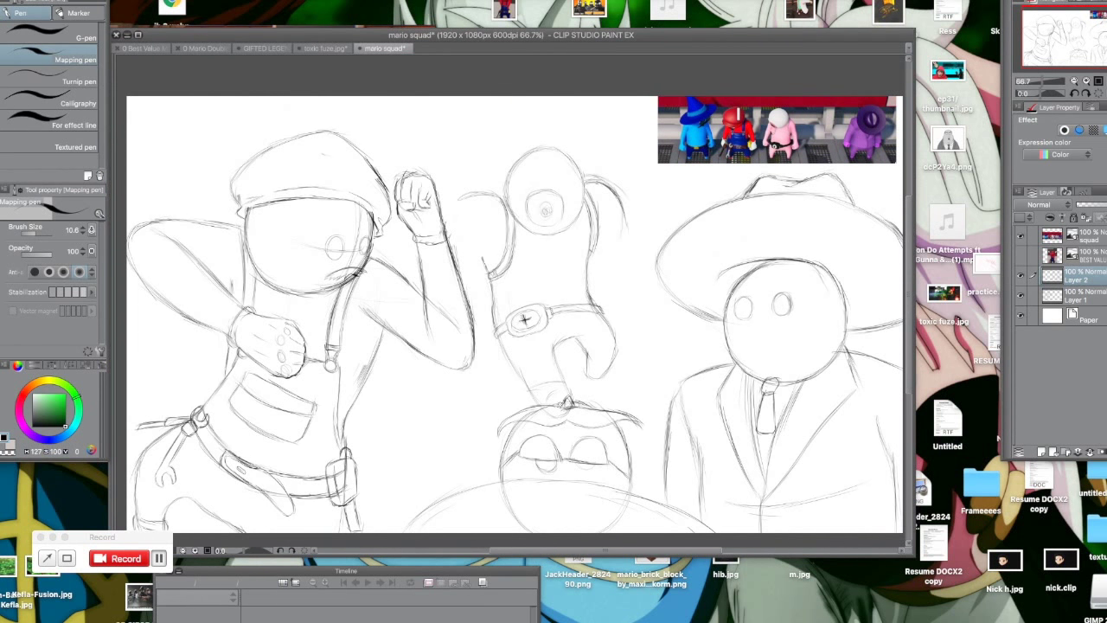
{"action": "mouse_move", "coordinate": [497, 463]}
{"action": "left_mouse_down"}
{"action": "mouse_move", "coordinate": [465, 446]}
{"action": "mouse_move", "coordinate": [438, 371]}
{"action": "left_mouse_up"}
{"action": "key", "text": "ctrl+z"}
{"action": "left_click_drag", "start_coordinate": [478, 456], "coordinate": [418, 355]}
{"action": "left_click_drag", "start_coordinate": [715, 334], "coordinate": [697, 366]}
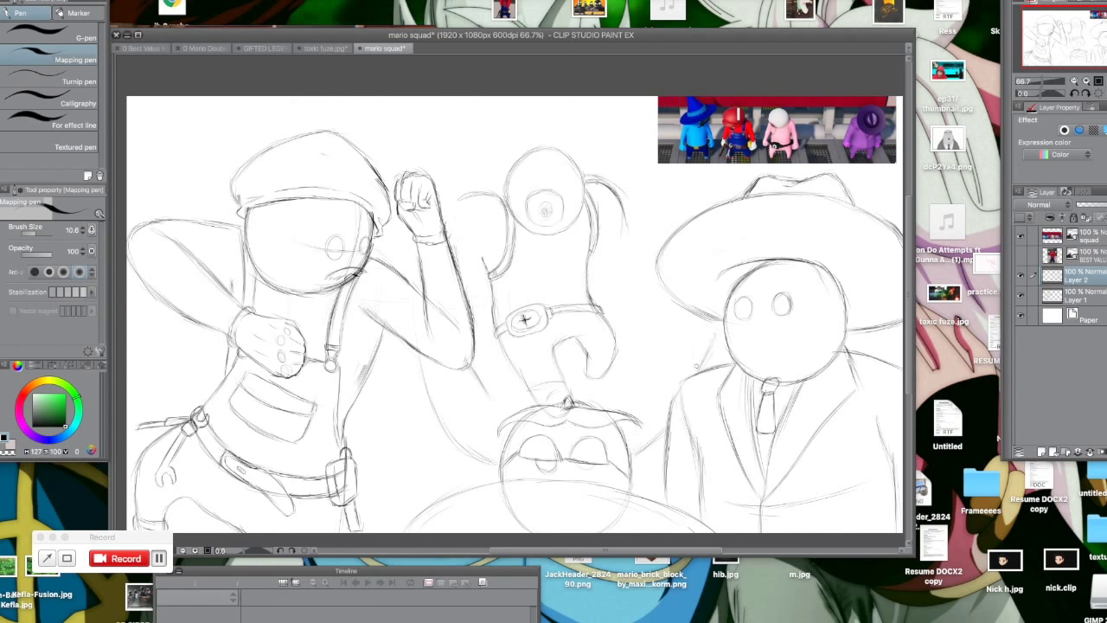
Step: Erase the old arm strokes on both sides of the one-eyed figure's shoulders
{"action": "left_click_drag", "start_coordinate": [484, 194], "coordinate": [458, 199]}
{"action": "left_click_drag", "start_coordinate": [624, 183], "coordinate": [615, 227]}
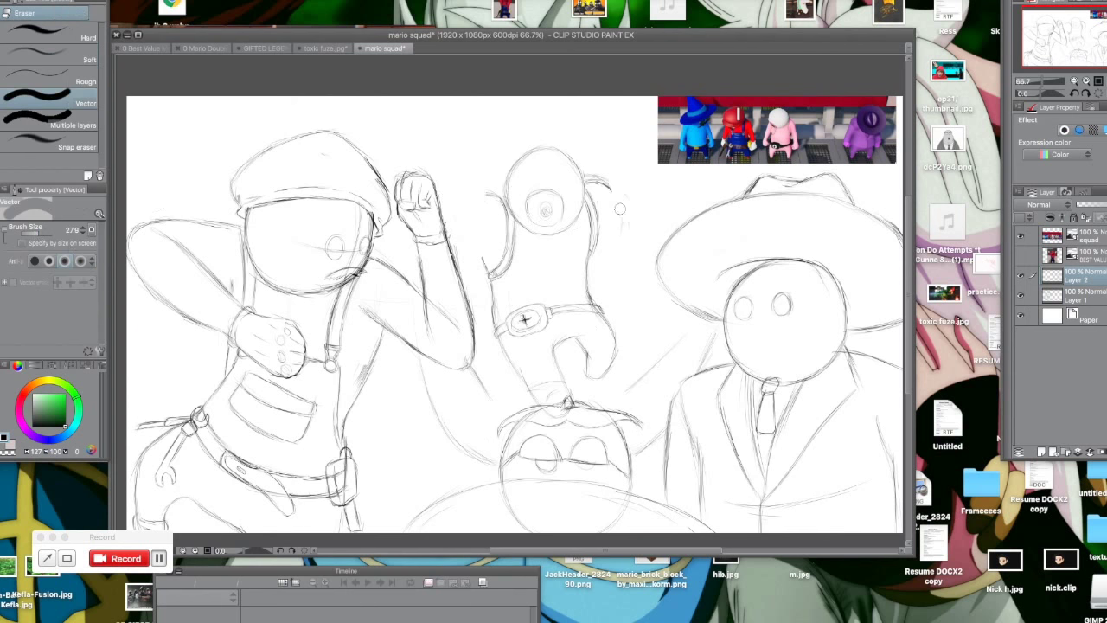
{"action": "left_click_drag", "start_coordinate": [586, 176], "coordinate": [608, 194]}
{"action": "mouse_move", "coordinate": [584, 251]}
{"action": "left_mouse_down"}
{"action": "mouse_move", "coordinate": [603, 190]}
{"action": "mouse_move", "coordinate": [614, 242]}
{"action": "left_mouse_up"}
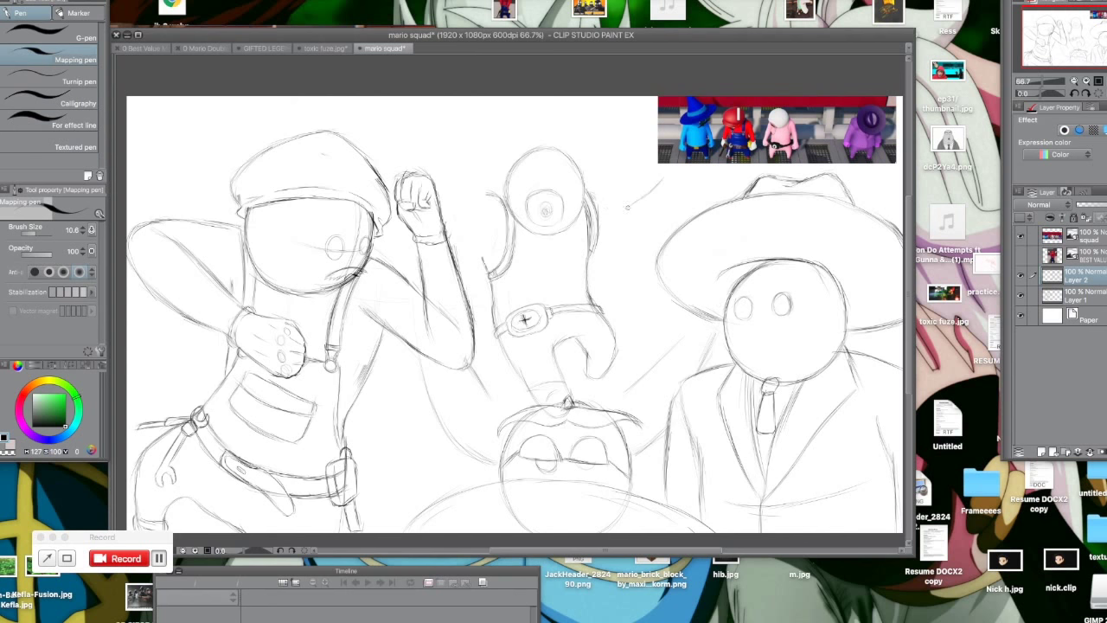
Step: Sketch the one-eyed figure's raised arm with a fist and its other bent arm, toggling the squad reference layer to see the drawing
{"action": "left_click_drag", "start_coordinate": [629, 240], "coordinate": [666, 203]}
{"action": "left_click", "coordinate": [1021, 235]}
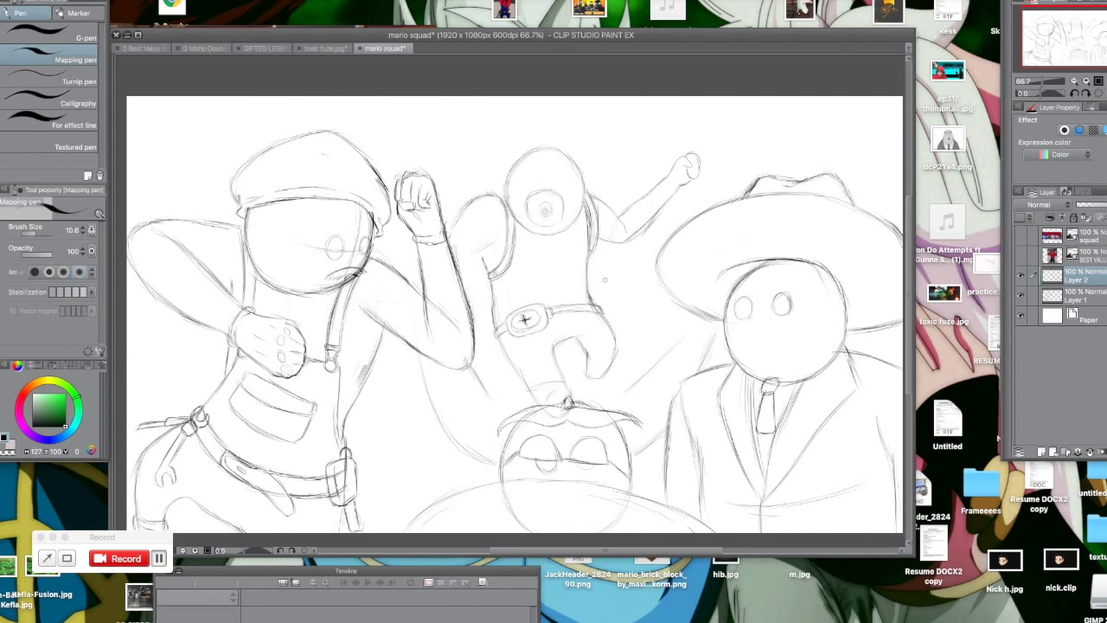
{"action": "left_click_drag", "start_coordinate": [480, 201], "coordinate": [483, 259]}
{"action": "mouse_move", "coordinate": [474, 200]}
{"action": "left_mouse_down"}
{"action": "mouse_move", "coordinate": [463, 226]}
{"action": "mouse_move", "coordinate": [468, 194]}
{"action": "mouse_move", "coordinate": [479, 220]}
{"action": "mouse_move", "coordinate": [512, 201]}
{"action": "left_mouse_up"}
{"action": "left_click_drag", "start_coordinate": [481, 251], "coordinate": [493, 303]}
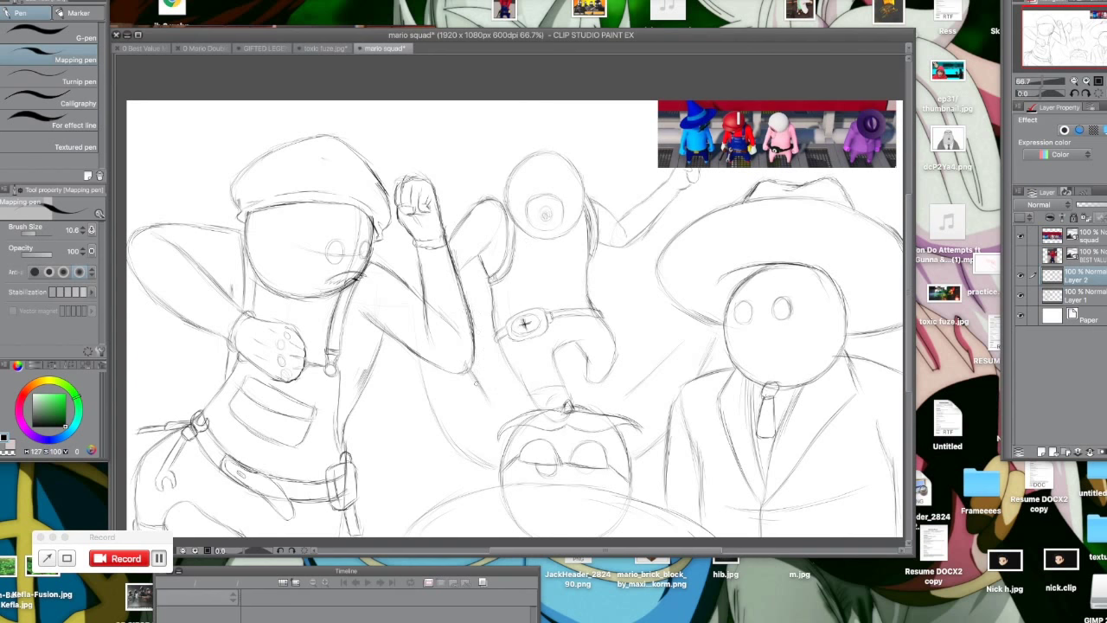
{"action": "left_click", "coordinate": [1021, 234]}
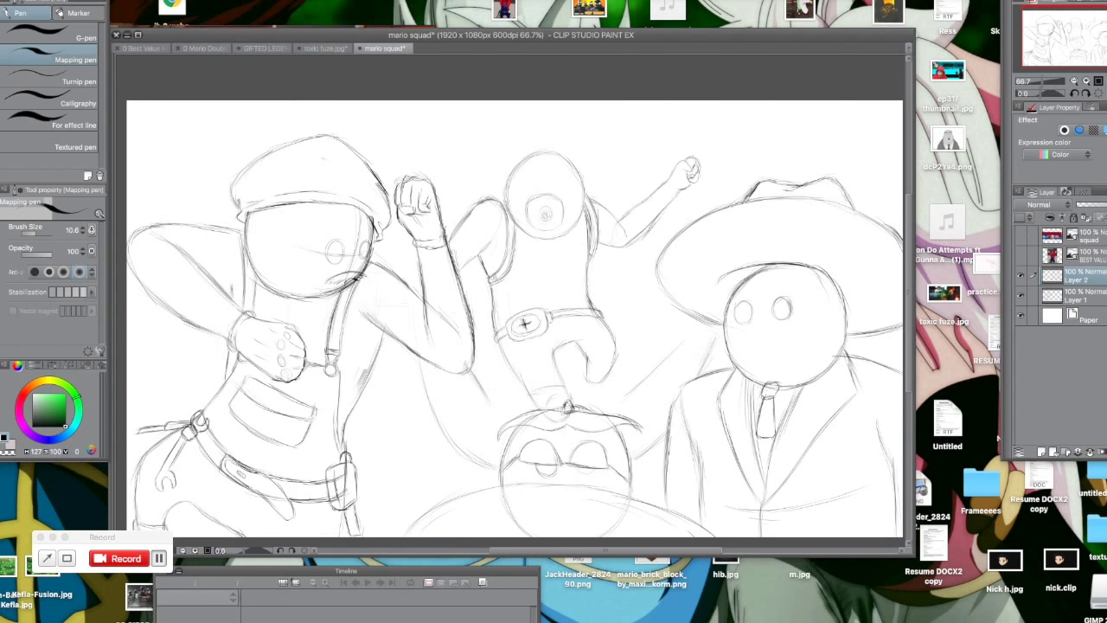
{"action": "left_click", "coordinate": [1021, 236]}
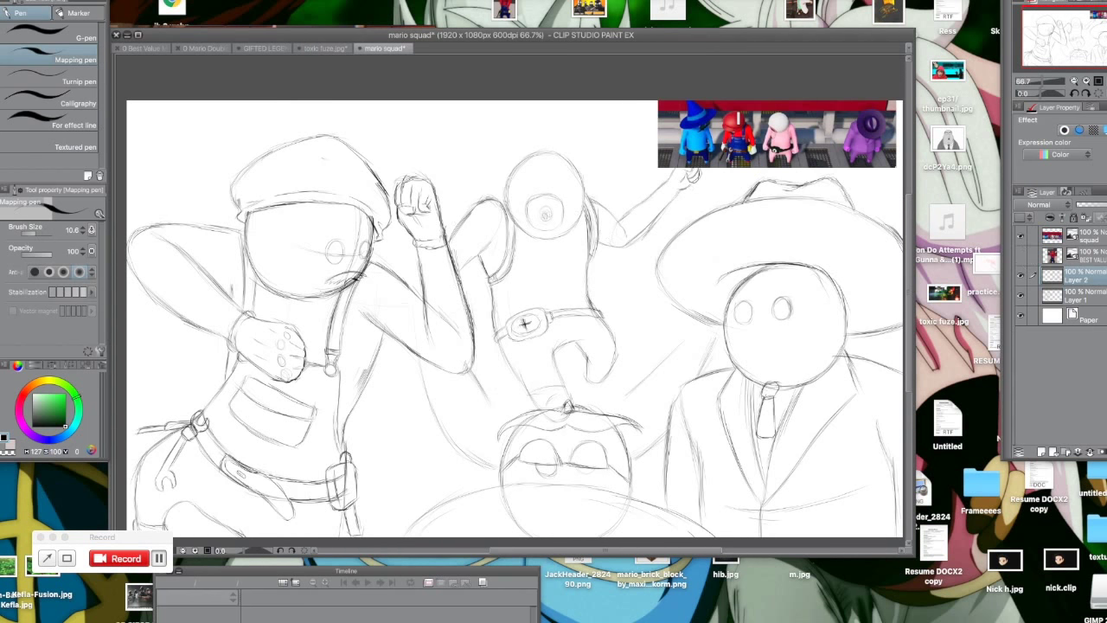
Step: Sketch contour lines down both sides of the one-eyed figure's waist and legs
{"action": "left_click_drag", "start_coordinate": [483, 344], "coordinate": [477, 322]}
{"action": "left_click_drag", "start_coordinate": [616, 334], "coordinate": [629, 391]}
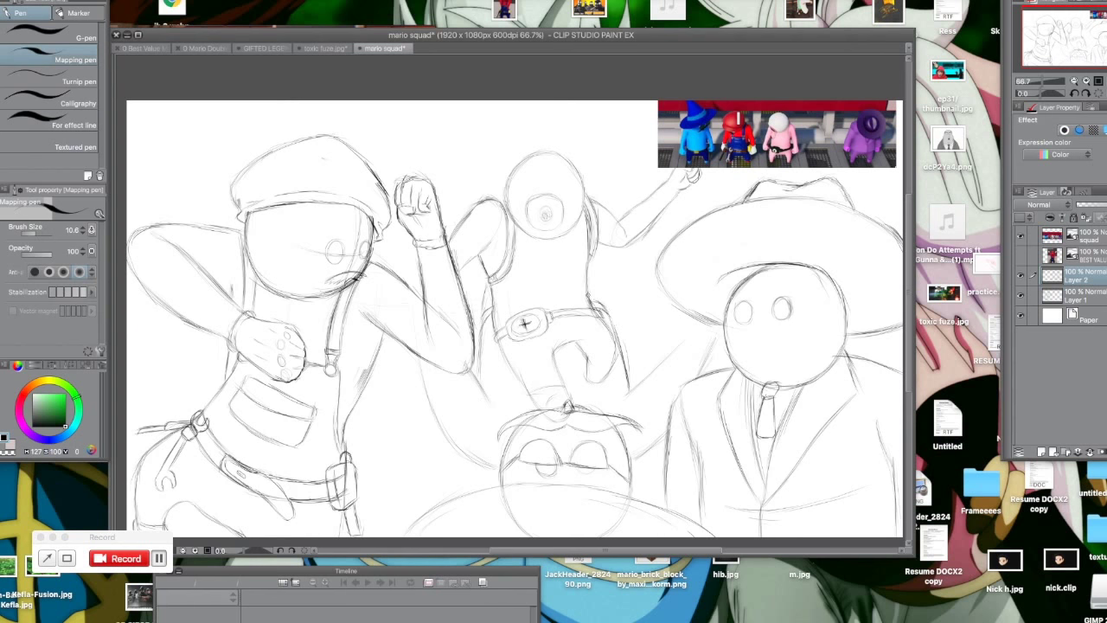
{"action": "left_click_drag", "start_coordinate": [593, 268], "coordinate": [606, 303]}
Step: Reinforce the arm lines rising on both sides of the lower character's head
{"action": "left_click_drag", "start_coordinate": [422, 368], "coordinate": [489, 463]}
{"action": "left_click_drag", "start_coordinate": [474, 372], "coordinate": [491, 403]}
{"action": "mouse_move", "coordinate": [672, 349]}
{"action": "left_mouse_down"}
{"action": "mouse_move", "coordinate": [624, 396]}
{"action": "mouse_move", "coordinate": [640, 377]}
{"action": "left_mouse_up"}
{"action": "left_click_drag", "start_coordinate": [668, 430], "coordinate": [632, 460]}
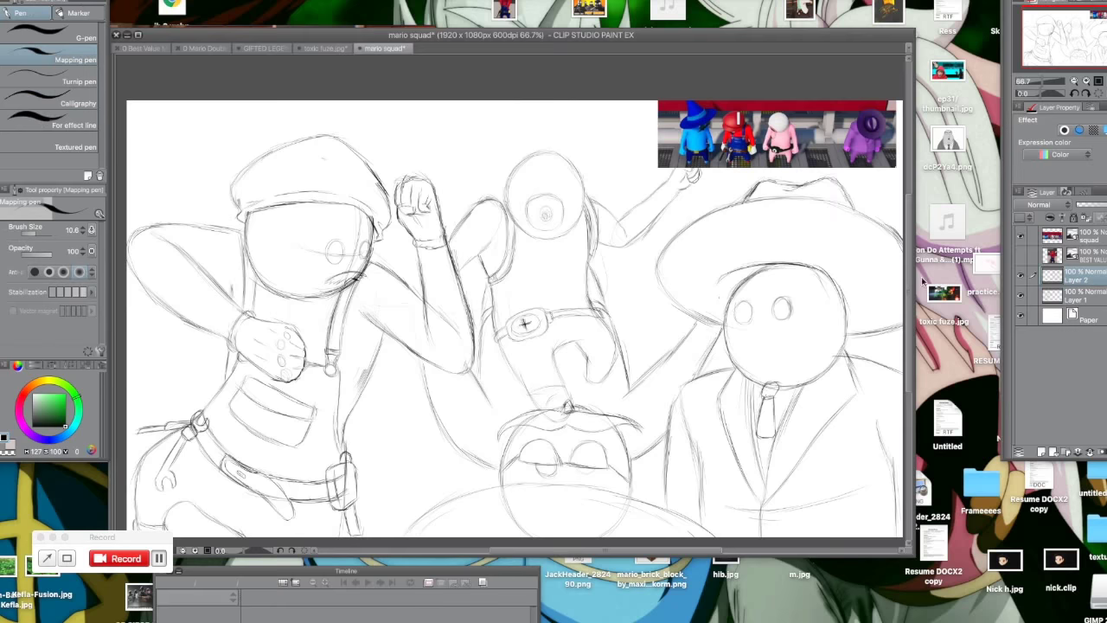
{"action": "scroll", "coordinate": [888, 285], "scroll_direction": "down", "scroll_amount": 3}
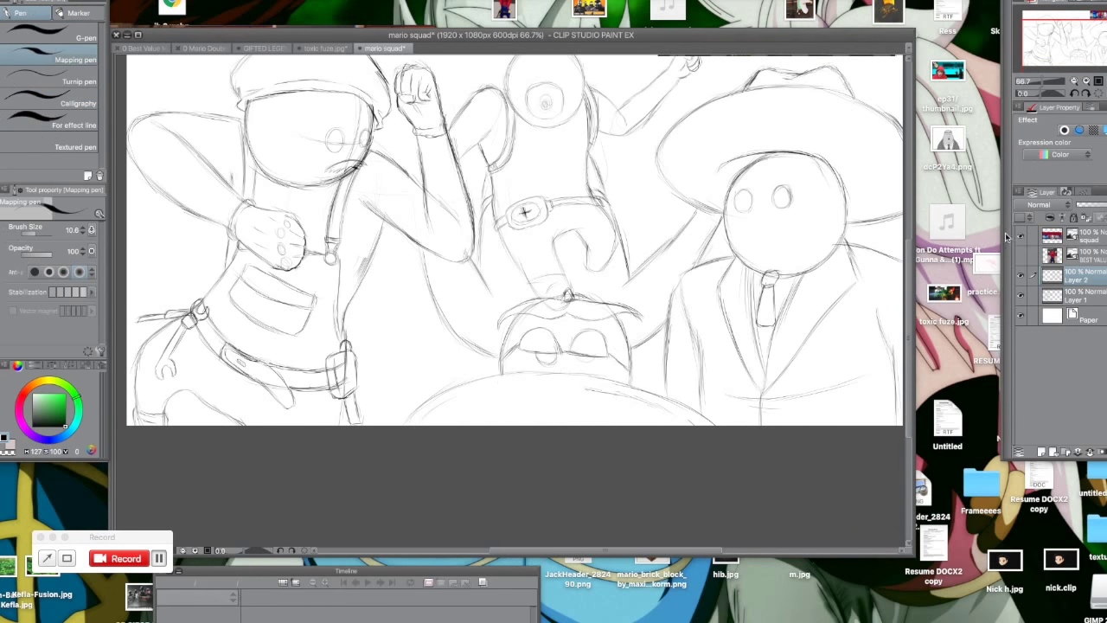
{"action": "scroll", "coordinate": [511, 466], "scroll_direction": "up", "scroll_amount": 2}
{"action": "scroll", "coordinate": [542, 464], "scroll_direction": "down", "scroll_amount": 1}
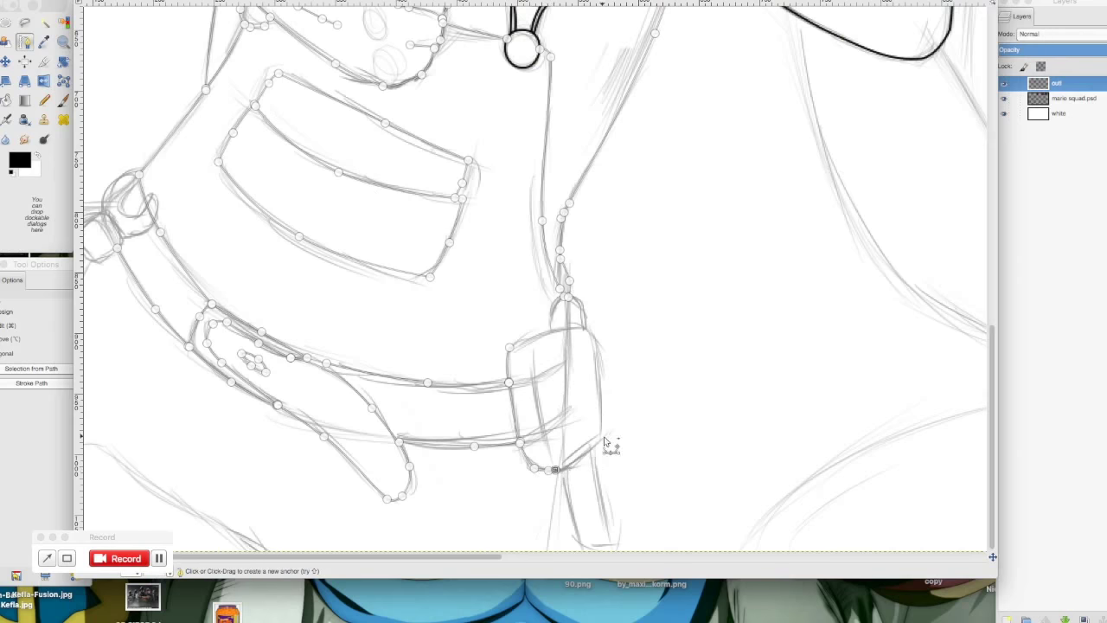
Step: In GIMP, trace the belt pouch's outer edge, inner line and top loop over the sketch with the Paths tool
{"action": "left_click", "coordinate": [589, 329]}
{"action": "left_click", "coordinate": [532, 355]}
{"action": "left_click", "coordinate": [538, 411]}
{"action": "left_click", "coordinate": [548, 457]}
{"action": "left_click", "coordinate": [550, 329]}
{"action": "left_click", "coordinate": [560, 325]}
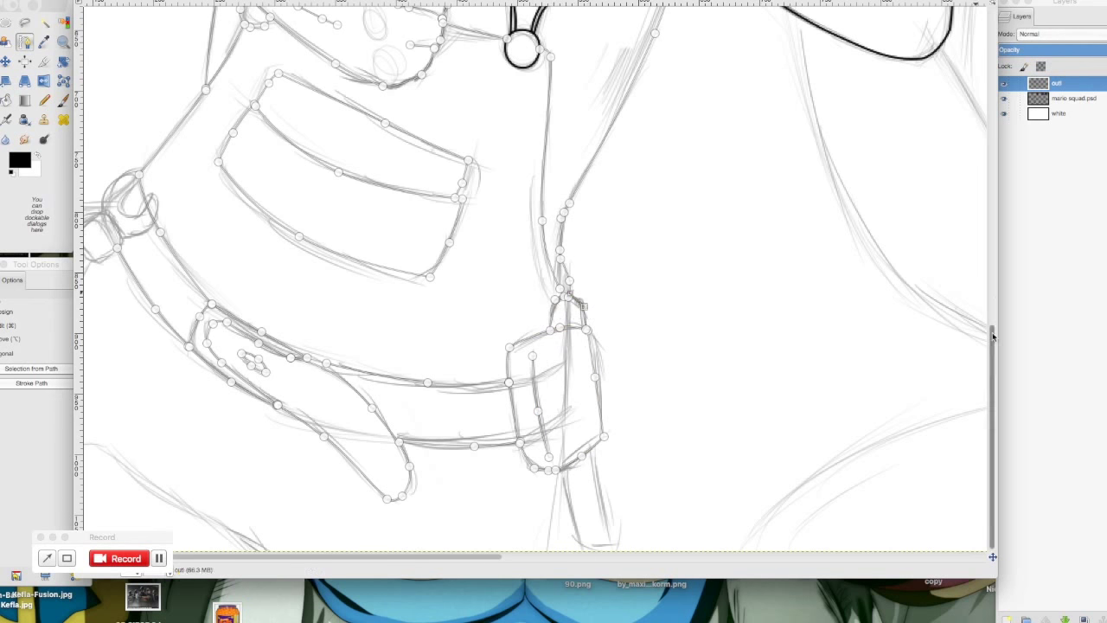
Step: Trace the strap hanging below the belt pouch and the trouser line beside it, extending that line past the canvas's lower edge
{"action": "scroll", "coordinate": [615, 371], "scroll_direction": "down", "scroll_amount": 4}
{"action": "left_click", "coordinate": [600, 337]}
{"action": "left_click", "coordinate": [608, 362]}
{"action": "left_click", "coordinate": [639, 362]}
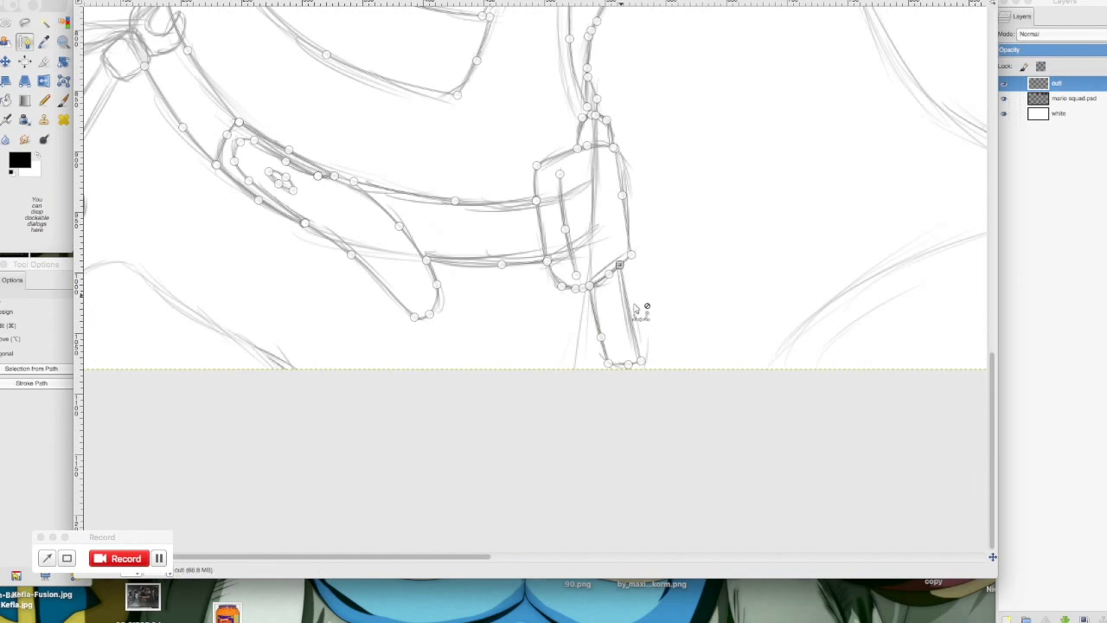
{"action": "scroll", "coordinate": [645, 346], "scroll_direction": "left", "scroll_amount": 2}
{"action": "left_click", "coordinate": [639, 409]}
{"action": "scroll", "coordinate": [519, 363], "scroll_direction": "left", "scroll_amount": 2}
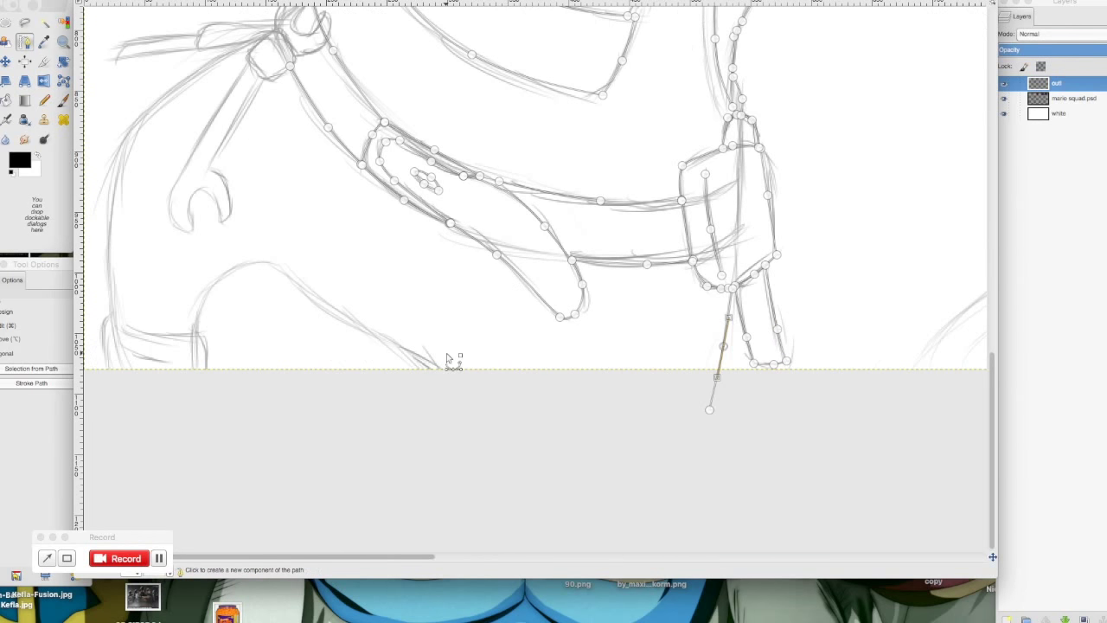
Step: Trace the beret character's bent leg and trouser cuff, including the outer leg curve up to the hip
{"action": "left_click", "coordinate": [444, 379], "text": "shift"}
{"action": "left_click", "coordinate": [192, 332]}
{"action": "left_click_drag", "start_coordinate": [302, 352], "coordinate": [267, 262]}
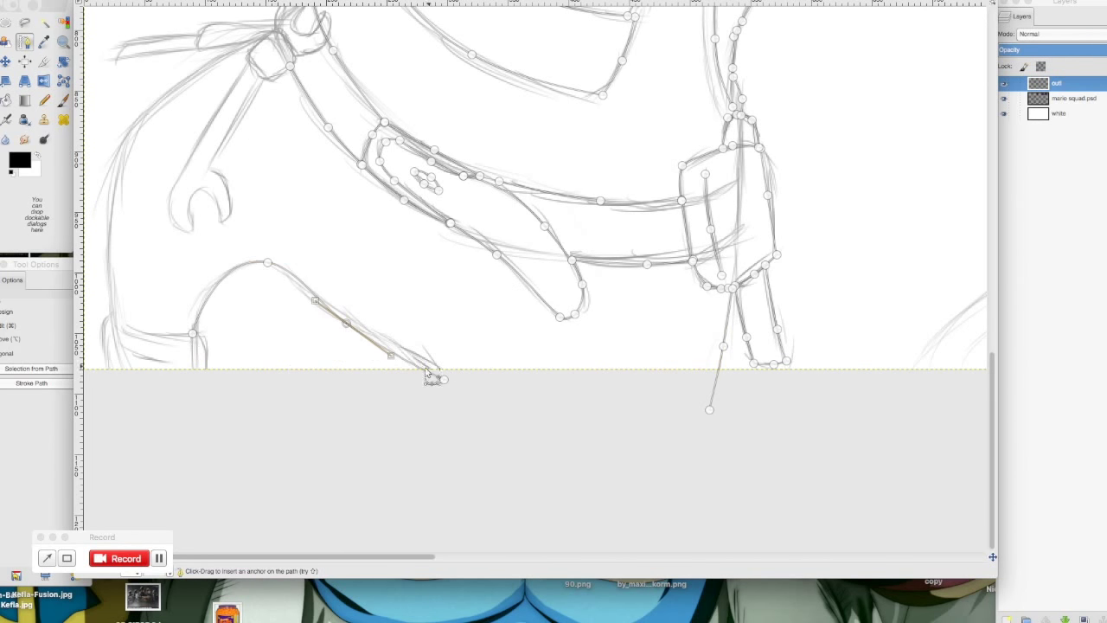
{"action": "left_click", "coordinate": [154, 334]}
{"action": "left_click", "coordinate": [205, 377]}
{"action": "left_click", "coordinate": [109, 375]}
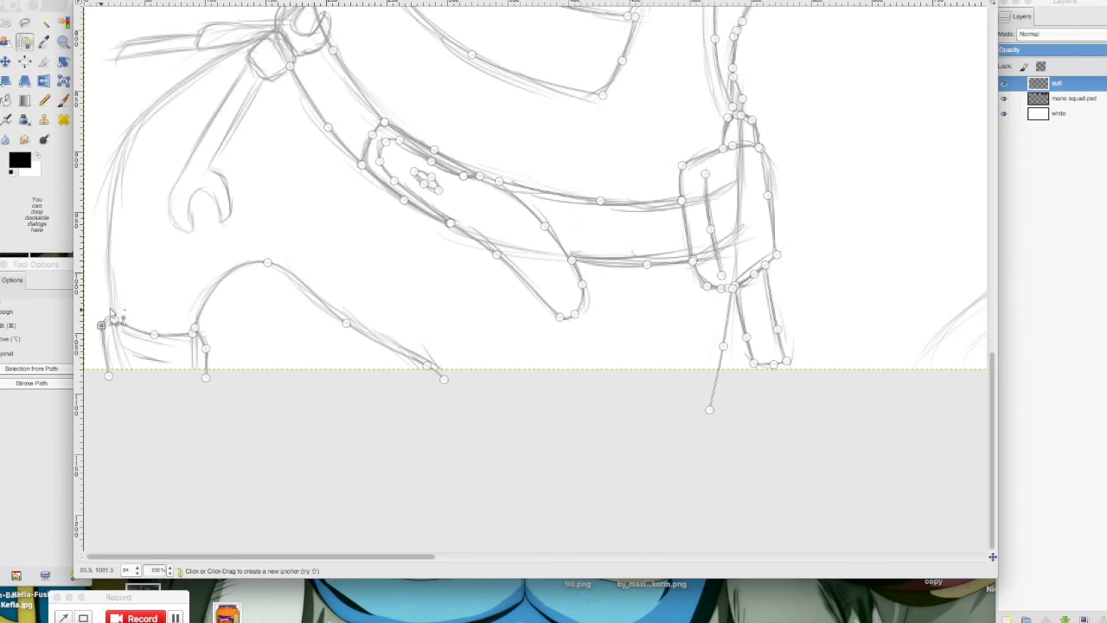
{"action": "scroll", "coordinate": [119, 327], "scroll_direction": "up", "scroll_amount": 3}
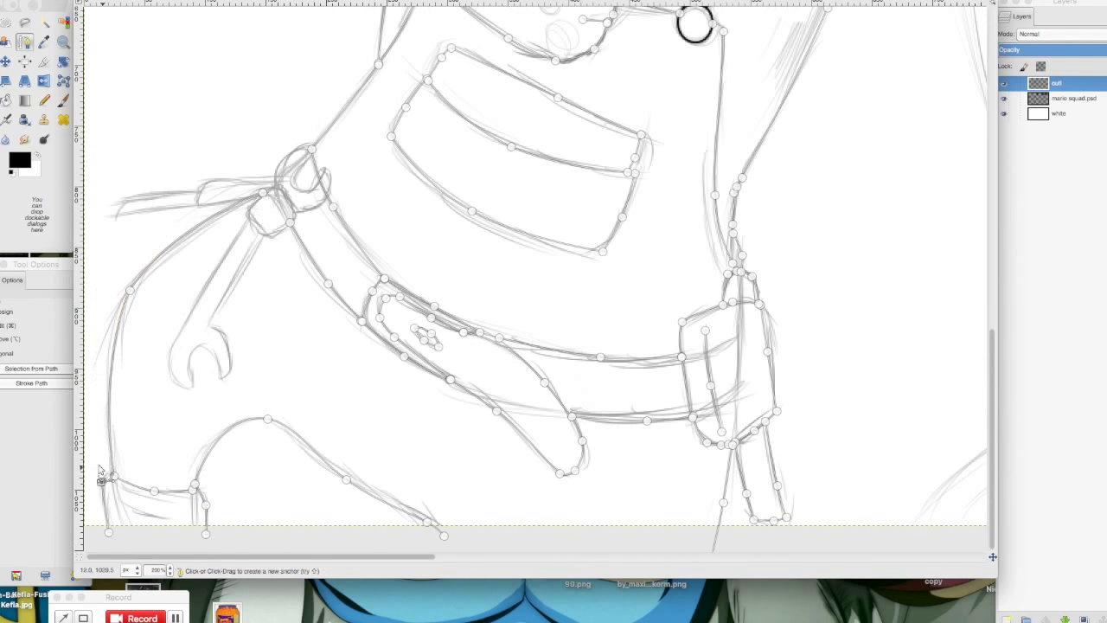
{"action": "scroll", "coordinate": [156, 526], "scroll_direction": "up", "scroll_amount": 1}
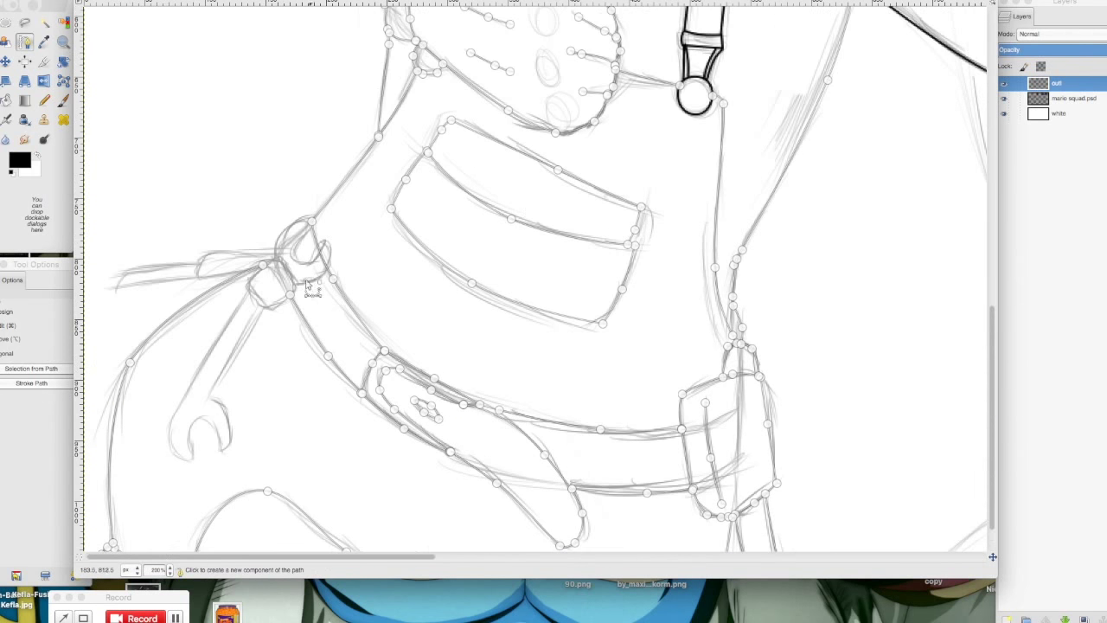
Step: Trace the wrench hanging from the beret character's belt, including its handle and open jaw
{"action": "left_click", "coordinate": [274, 258]}
{"action": "left_click", "coordinate": [211, 396]}
{"action": "left_click", "coordinate": [230, 444]}
{"action": "left_click", "coordinate": [222, 450]}
{"action": "left_click", "coordinate": [194, 431]}
{"action": "left_click", "coordinate": [200, 417]}
{"action": "left_click", "coordinate": [192, 451]}
{"action": "left_click", "coordinate": [184, 456]}
{"action": "left_click", "coordinate": [169, 438]}
{"action": "left_click", "coordinate": [188, 389]}
Step: Trace the belt's knot at the hip and the loose ends trailing outward from it
{"action": "left_click", "coordinate": [297, 221]}
{"action": "left_click", "coordinate": [315, 218]}
{"action": "left_click_drag", "start_coordinate": [329, 272], "coordinate": [334, 262]}
{"action": "left_click", "coordinate": [275, 257]}
{"action": "mouse_move", "coordinate": [201, 257]}
{"action": "left_mouse_down"}
{"action": "mouse_move", "coordinate": [231, 275]}
{"action": "mouse_move", "coordinate": [201, 274]}
{"action": "left_mouse_up"}
{"action": "left_click", "coordinate": [119, 273]}
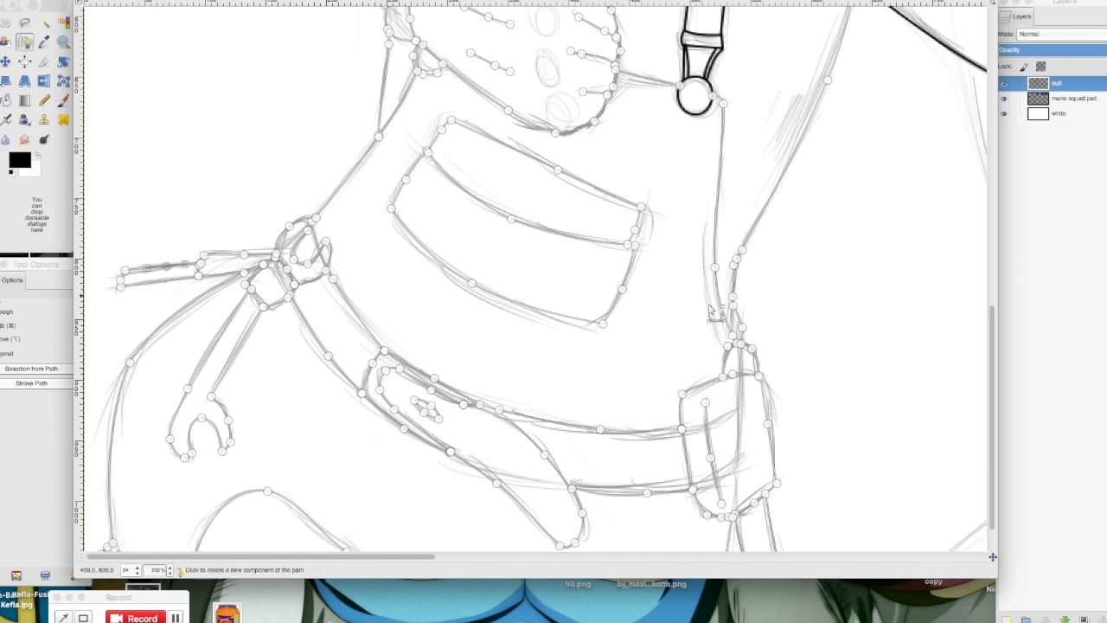
Step: Trace the beret's lower edge across the character's forehead
{"action": "scroll", "coordinate": [980, 291], "scroll_direction": "up", "scroll_amount": 4}
{"action": "scroll", "coordinate": [979, 290], "scroll_direction": "up", "scroll_amount": 10}
{"action": "scroll", "coordinate": [963, 400], "scroll_direction": "right", "scroll_amount": 3}
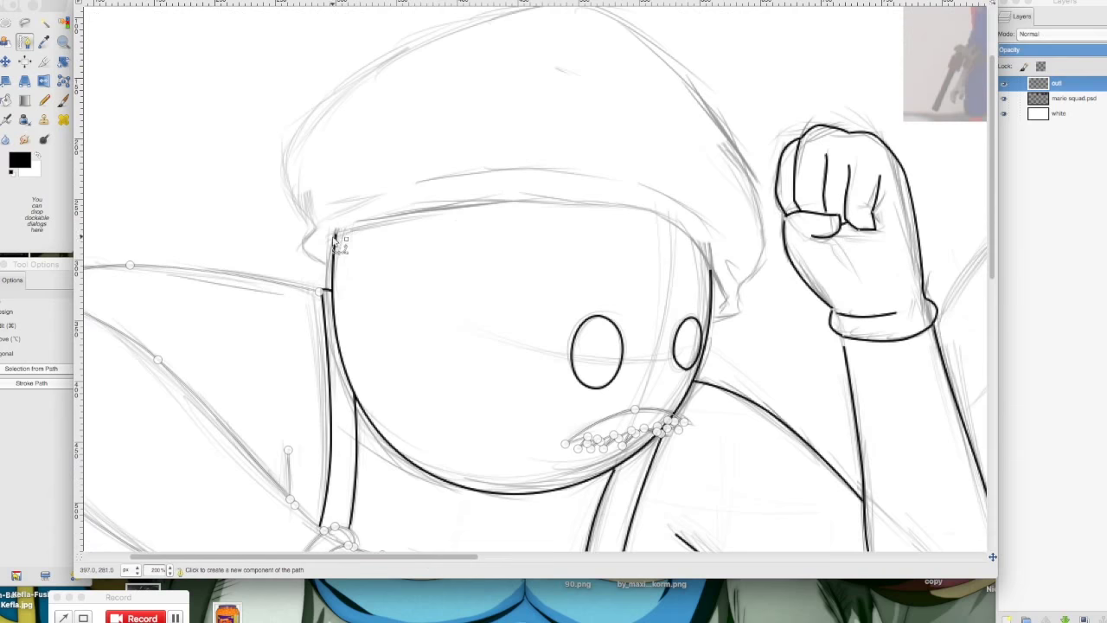
{"action": "left_click_drag", "start_coordinate": [609, 215], "coordinate": [703, 251]}
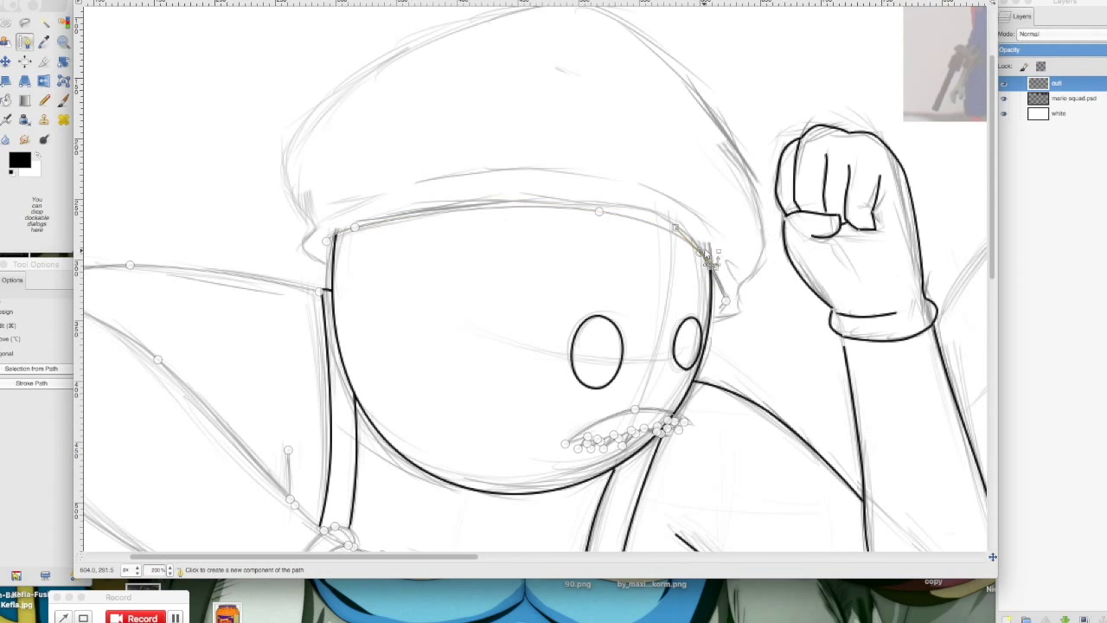
Step: Trace the beret's outer outline from the folded edge over the peak and down to the opposite side
{"action": "left_click", "coordinate": [333, 237]}
{"action": "left_click_drag", "start_coordinate": [308, 218], "coordinate": [305, 248]}
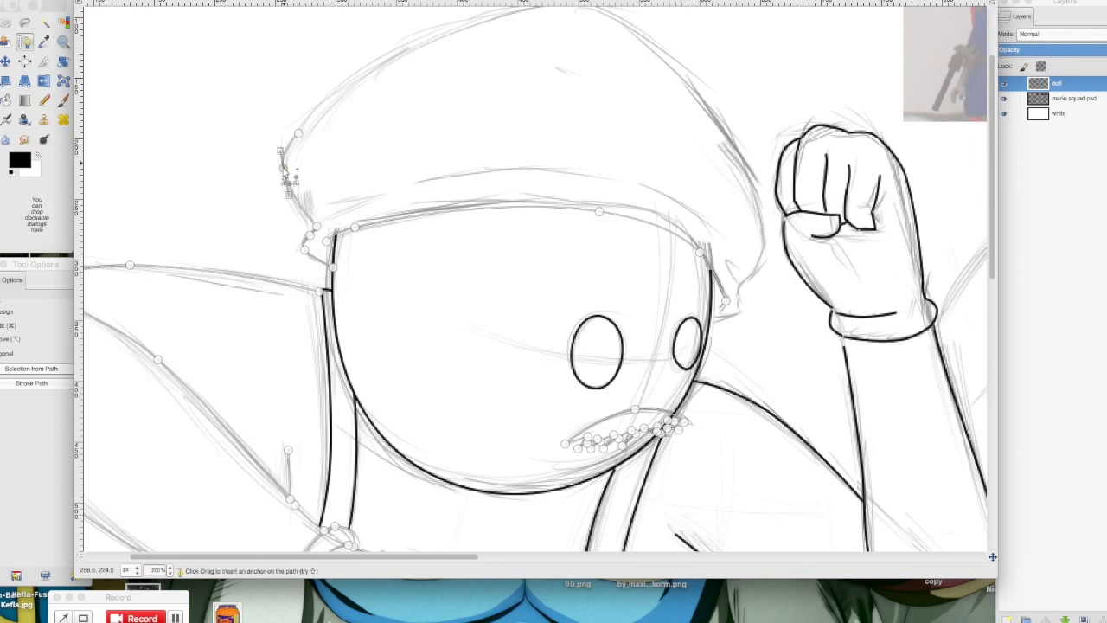
{"action": "left_click_drag", "start_coordinate": [282, 169], "coordinate": [297, 130]}
{"action": "scroll", "coordinate": [982, 270], "scroll_direction": "up", "scroll_amount": 1}
{"action": "left_click_drag", "start_coordinate": [592, 34], "coordinate": [785, 153]}
{"action": "left_click_drag", "start_coordinate": [763, 255], "coordinate": [725, 331]}
Step: Trace the beret's broken band line above the forehead and the small fold near the ear-side edge
{"action": "left_click", "coordinate": [325, 244]}
{"action": "left_click_drag", "start_coordinate": [337, 235], "coordinate": [383, 224]}
{"action": "left_click_drag", "start_coordinate": [619, 216], "coordinate": [619, 216]}
{"action": "left_click", "coordinate": [727, 278]}
{"action": "left_click_drag", "start_coordinate": [745, 310], "coordinate": [742, 322]}
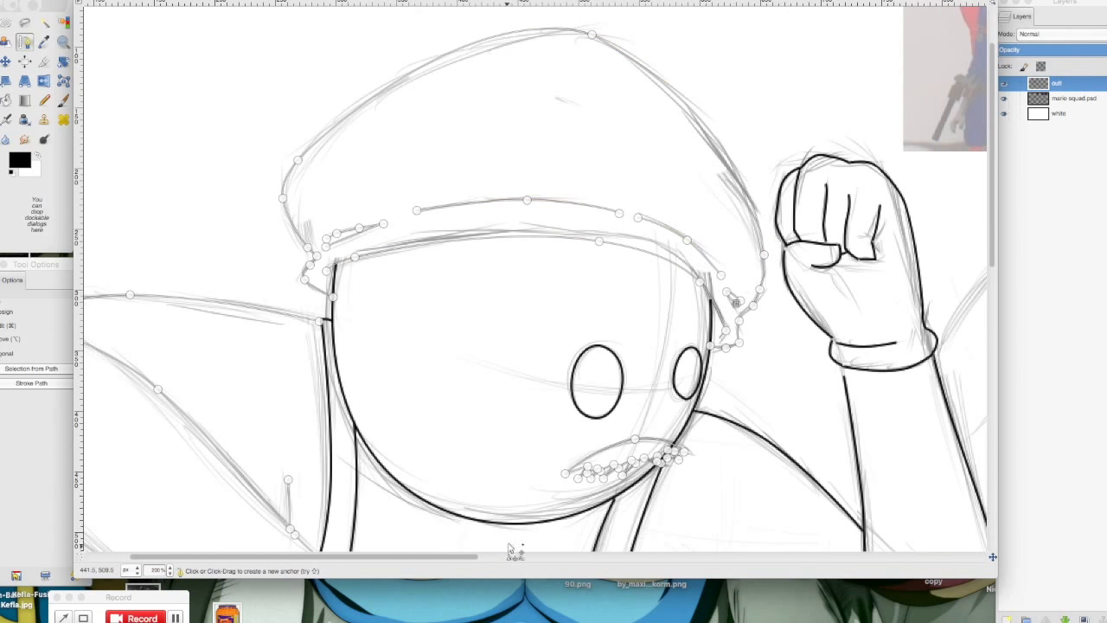
Step: Trace the necktie character's round head outline with a curved path, undoing the stray last edit
{"action": "key", "text": "1"}
{"action": "key", "text": "minus"}
{"action": "scroll", "coordinate": [600, 164], "scroll_direction": "up", "scroll_amount": 3}
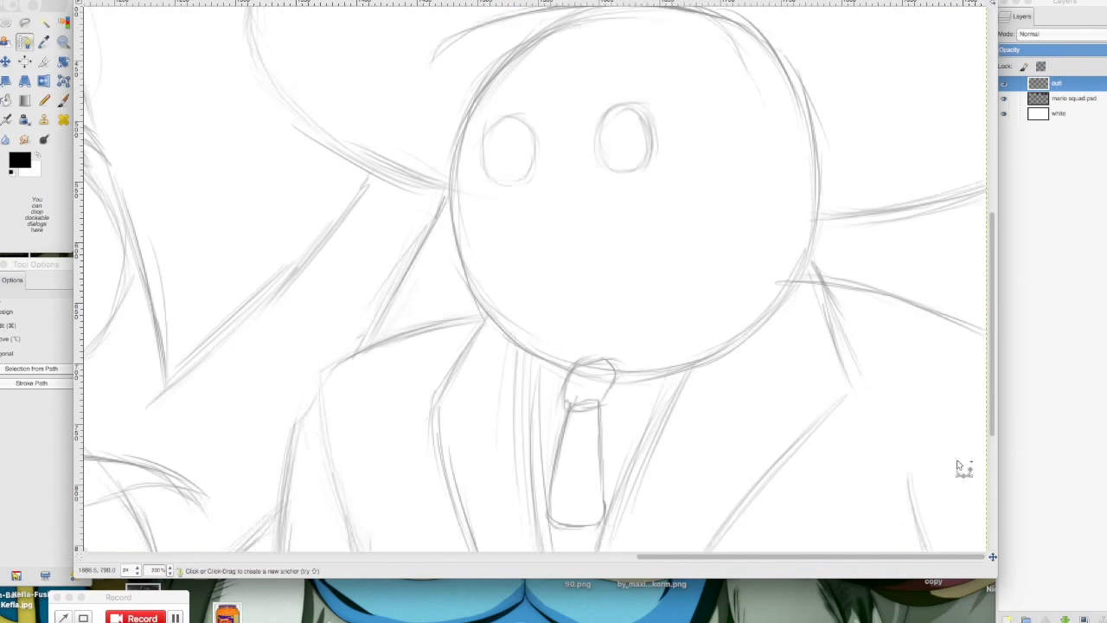
{"action": "scroll", "coordinate": [600, 164], "scroll_direction": "down", "scroll_amount": 3}
{"action": "scroll", "coordinate": [606, 260], "scroll_direction": "up", "scroll_amount": 3}
{"action": "left_click", "coordinate": [611, 442]}
{"action": "left_click", "coordinate": [626, 77]}
{"action": "left_click_drag", "start_coordinate": [627, 106], "coordinate": [490, 262]}
{"action": "left_click_drag", "start_coordinate": [627, 441], "coordinate": [836, 202]}
{"action": "mouse_move", "coordinate": [830, 75]}
{"action": "left_mouse_down"}
{"action": "mouse_move", "coordinate": [783, 75]}
{"action": "mouse_move", "coordinate": [821, 83]}
{"action": "left_mouse_up"}
{"action": "left_click", "coordinate": [764, 425], "text": "ctrl"}
{"action": "key", "text": "ctrl+z"}
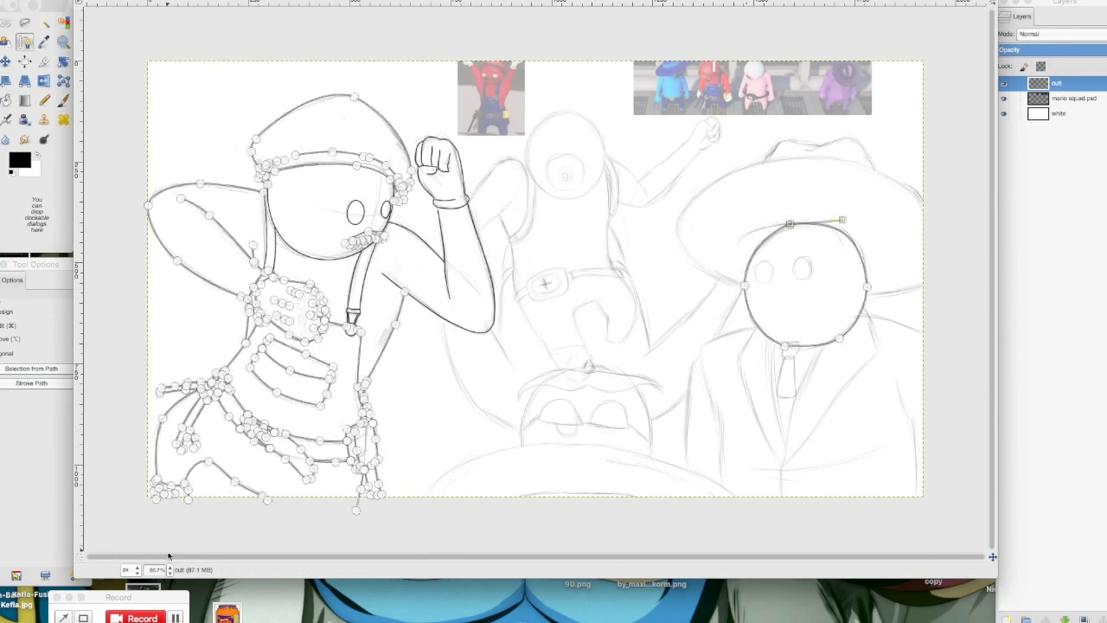
Step: Trace the necktie character's wide hat, following the curved brim and the dented crown
{"action": "left_click", "coordinate": [948, 2]}
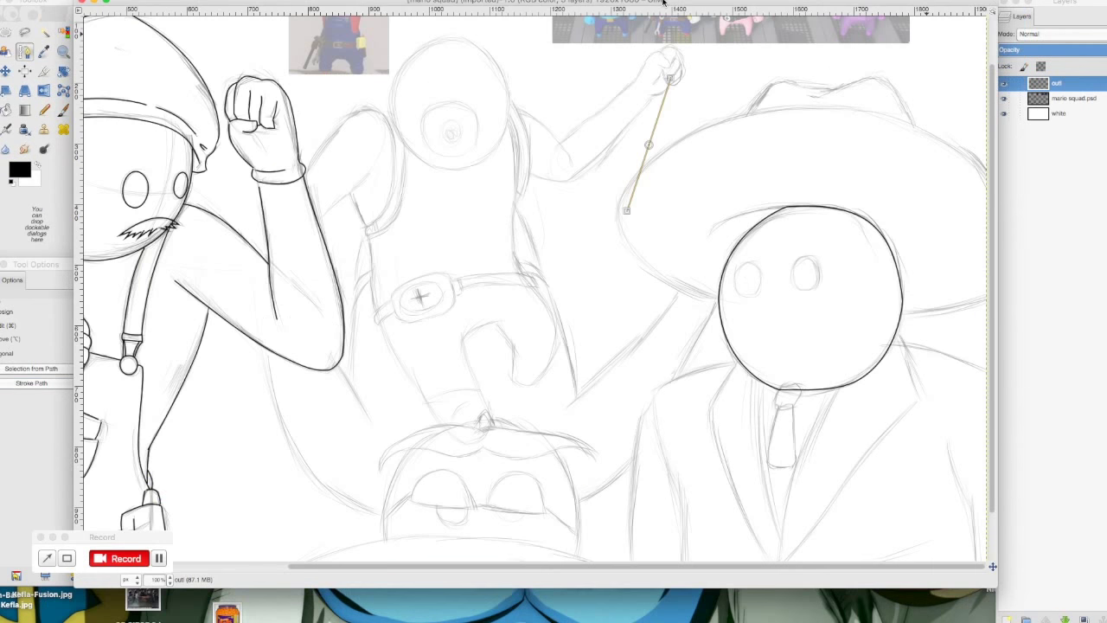
{"action": "scroll", "coordinate": [536, 295], "scroll_direction": "right", "scroll_amount": 5}
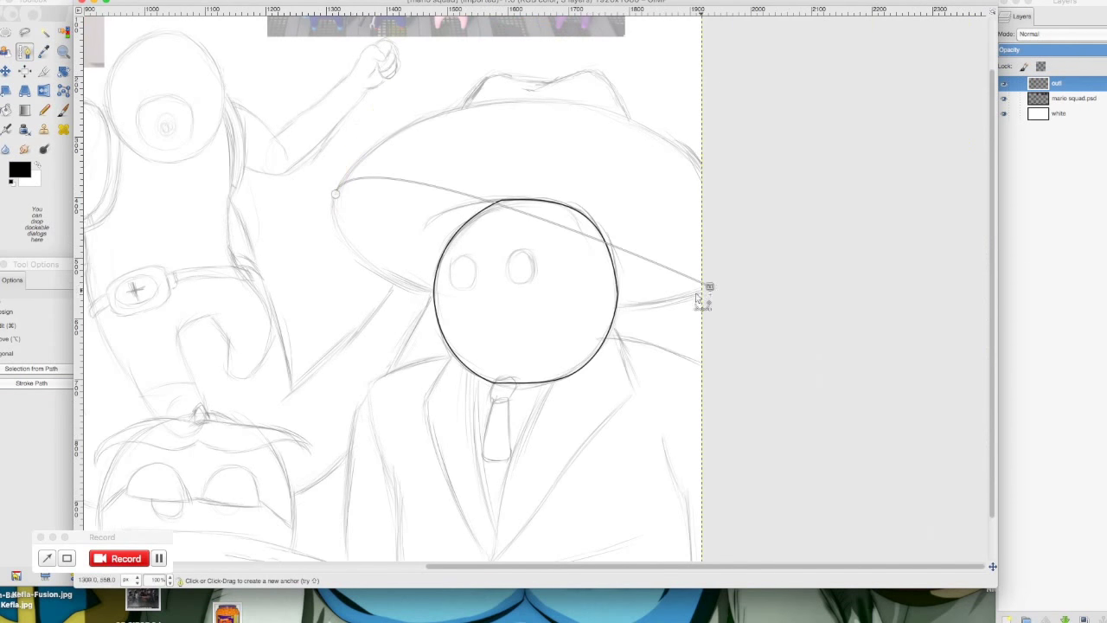
{"action": "left_click_drag", "start_coordinate": [516, 103], "coordinate": [510, 81]}
{"action": "left_click", "coordinate": [600, 74]}
Step: Trace the two oval eyes on the necktie character's face as separate closed curves
{"action": "left_click", "coordinate": [462, 256], "text": "shift"}
{"action": "left_click", "coordinate": [477, 272]}
{"action": "left_click", "coordinate": [464, 291]}
{"action": "left_click", "coordinate": [450, 274]}
{"action": "left_click", "coordinate": [521, 251], "text": "shift"}
{"action": "left_click", "coordinate": [508, 266]}
Step: Trace the necktie with its knot and the shirt opening running down to the jacket's closing point
{"action": "scroll", "coordinate": [534, 290], "scroll_direction": "down", "scroll_amount": 2}
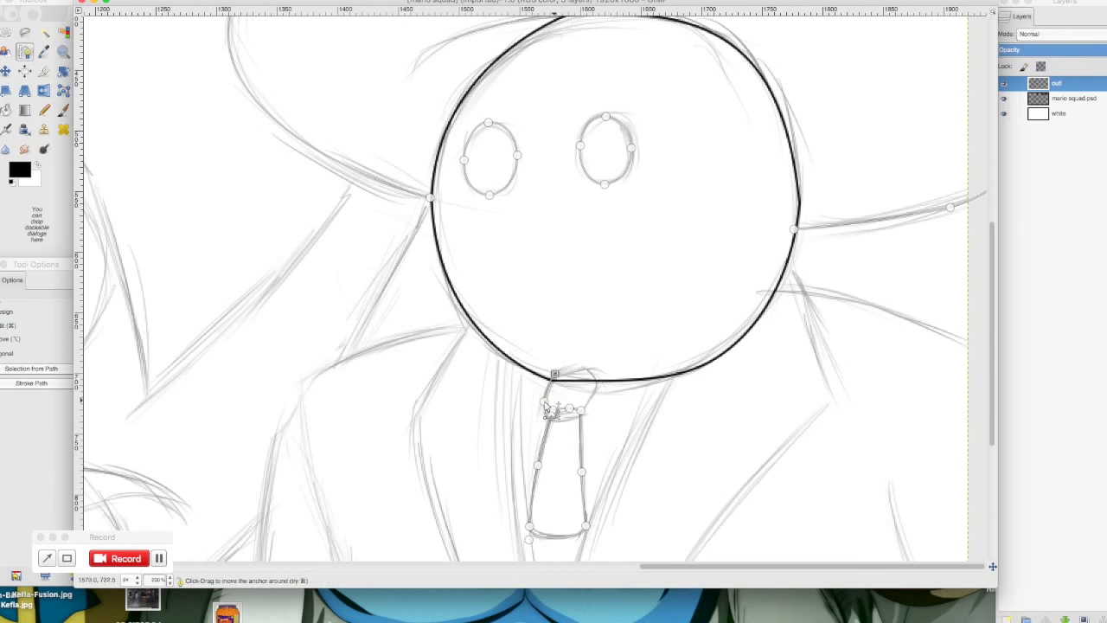
{"action": "scroll", "coordinate": [661, 170], "scroll_direction": "down", "scroll_amount": 5}
{"action": "scroll", "coordinate": [982, 333], "scroll_direction": "down", "scroll_amount": 2}
{"action": "left_click", "coordinate": [547, 467]}
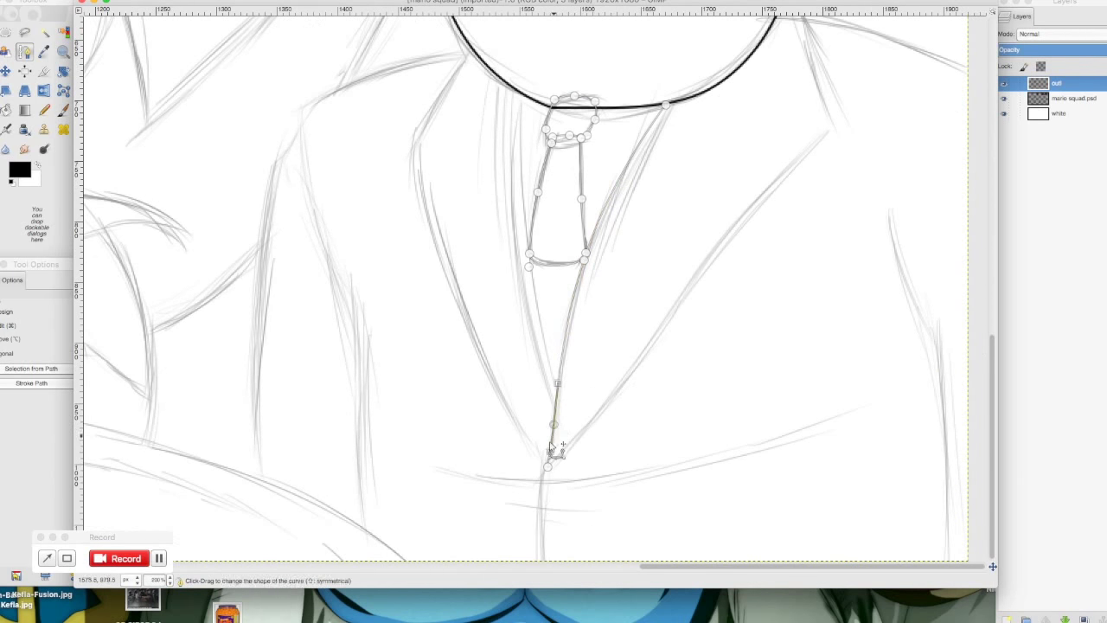
{"action": "left_click_drag", "start_coordinate": [992, 566], "coordinate": [984, 573]}
Step: Trace both jacket lapels and the shirt edge beside the tie down to where they meet
{"action": "scroll", "coordinate": [585, 366], "scroll_direction": "up", "scroll_amount": 4}
{"action": "left_click", "coordinate": [875, 170]}
{"action": "left_click_drag", "start_coordinate": [874, 178], "coordinate": [882, 194]}
{"action": "left_click", "coordinate": [824, 33]}
{"action": "left_click", "coordinate": [466, 185]}
{"action": "left_click_drag", "start_coordinate": [506, 330], "coordinate": [472, 149]}
{"action": "left_click_drag", "start_coordinate": [562, 141], "coordinate": [571, 284]}
Step: Trace the jacket's shoulder and both edges of the sleeve nearest the overalls character
{"action": "left_click", "coordinate": [337, 155]}
{"action": "left_click_drag", "start_coordinate": [420, 104], "coordinate": [339, 154]}
{"action": "left_click", "coordinate": [389, 364]}
{"action": "scroll", "coordinate": [949, 344], "scroll_direction": "down", "scroll_amount": 2}
{"action": "left_click_drag", "start_coordinate": [402, 527], "coordinate": [394, 456]}
{"action": "left_click", "coordinate": [317, 164]}
{"action": "scroll", "coordinate": [871, 425], "scroll_direction": "right", "scroll_amount": 1}
Step: Trace the long waist fold and the short crease that cross the jacket below the lapels
{"action": "left_click", "coordinate": [865, 422], "text": "shift"}
{"action": "left_click", "coordinate": [492, 486]}
{"action": "left_click_drag", "start_coordinate": [560, 510], "coordinate": [612, 510]}
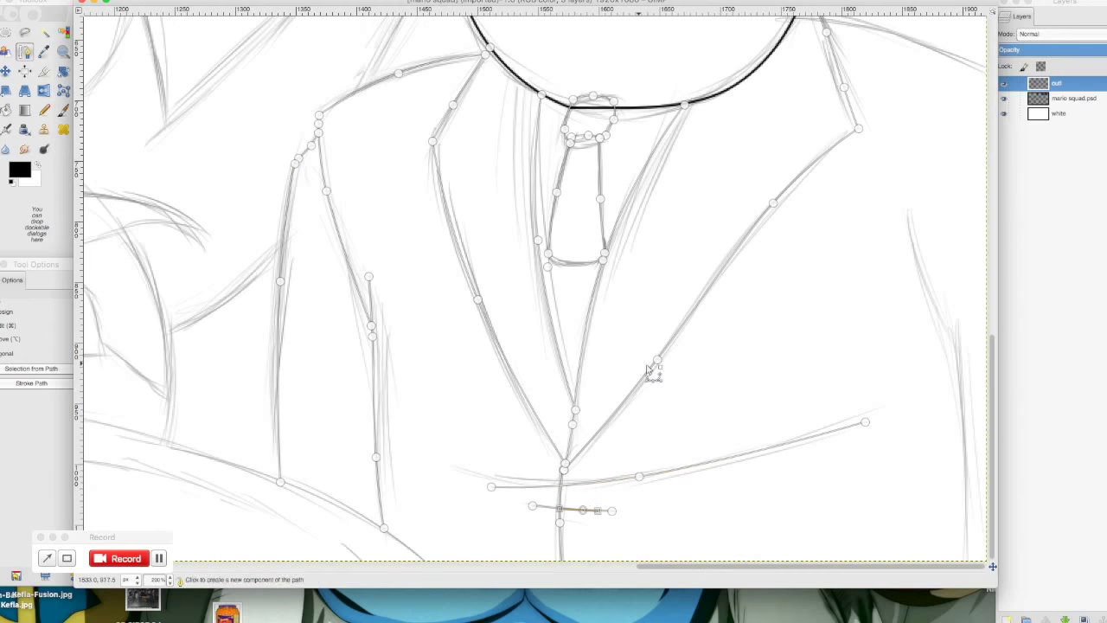
Step: Trace the jacket's far sleeve line beside the outer edge of the canvas
{"action": "key", "text": "minus"}
{"action": "scroll", "coordinate": [630, 464], "scroll_direction": "down", "scroll_amount": 2}
{"action": "left_click", "coordinate": [563, 250], "text": "shift"}
{"action": "key", "text": "plus"}
{"action": "mouse_move", "coordinate": [680, 251]}
{"action": "left_mouse_down"}
{"action": "mouse_move", "coordinate": [694, 286]}
{"action": "mouse_move", "coordinate": [683, 261]}
{"action": "left_mouse_up"}
{"action": "scroll", "coordinate": [610, 240], "scroll_direction": "up", "scroll_amount": 4}
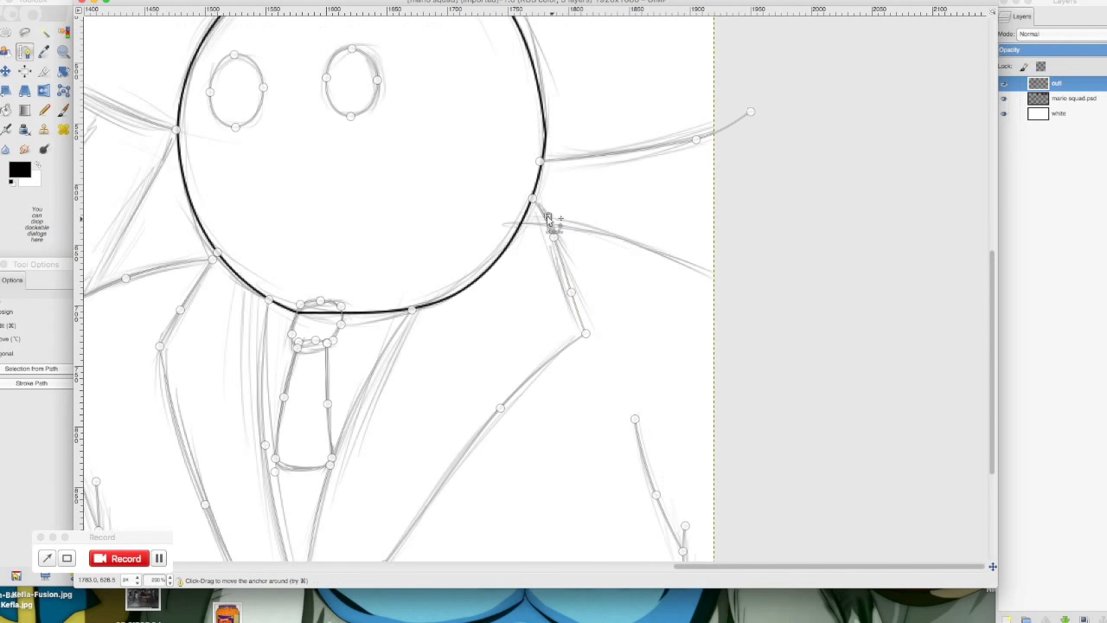
Step: Trace the middle overalls character's large round head with a closed curve
{"action": "scroll", "coordinate": [745, 562], "scroll_direction": "left", "scroll_amount": 10}
{"action": "scroll", "coordinate": [745, 563], "scroll_direction": "up", "scroll_amount": 5}
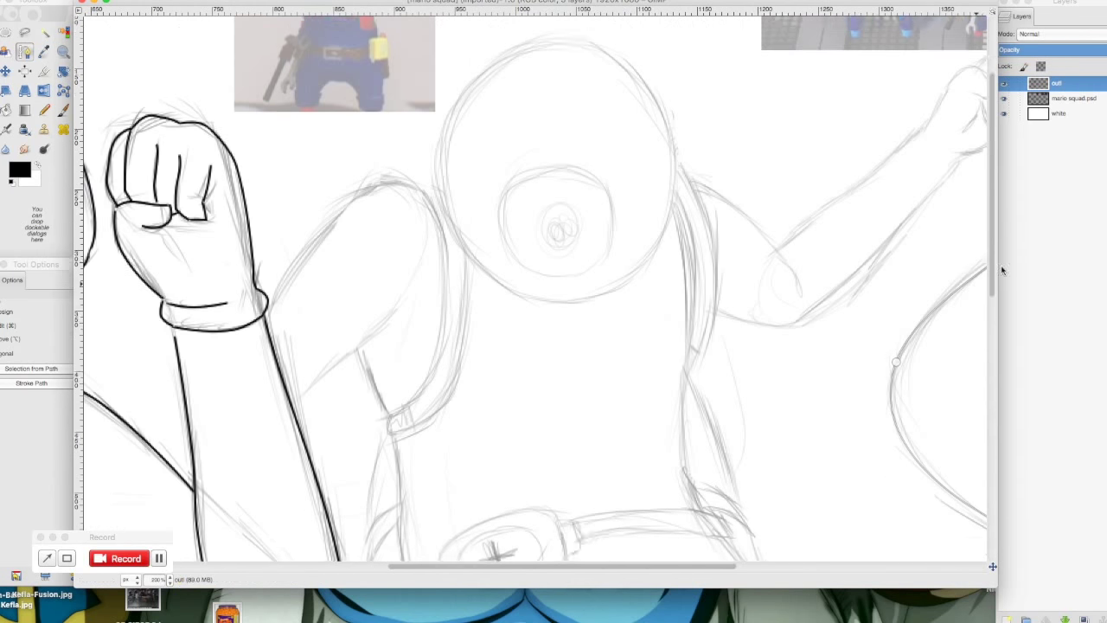
{"action": "scroll", "coordinate": [1002, 271], "scroll_direction": "up", "scroll_amount": 1}
{"action": "left_click_drag", "start_coordinate": [568, 210], "coordinate": [383, 309]}
{"action": "left_click", "coordinate": [440, 198], "text": "ctrl"}
{"action": "left_click_drag", "start_coordinate": [568, 69], "coordinate": [692, 54]}
Step: Trace the round ring on the middle character's face and the small circle inside it
{"action": "left_click", "coordinate": [556, 192]}
{"action": "left_click", "coordinate": [558, 301]}
{"action": "left_click_drag", "start_coordinate": [557, 246], "coordinate": [533, 214]}
{"action": "left_click", "coordinate": [611, 245]}
{"action": "left_click", "coordinate": [556, 192], "text": "ctrl"}
{"action": "left_click_drag", "start_coordinate": [612, 246], "coordinate": [618, 291]}
{"action": "left_click", "coordinate": [515, 268]}
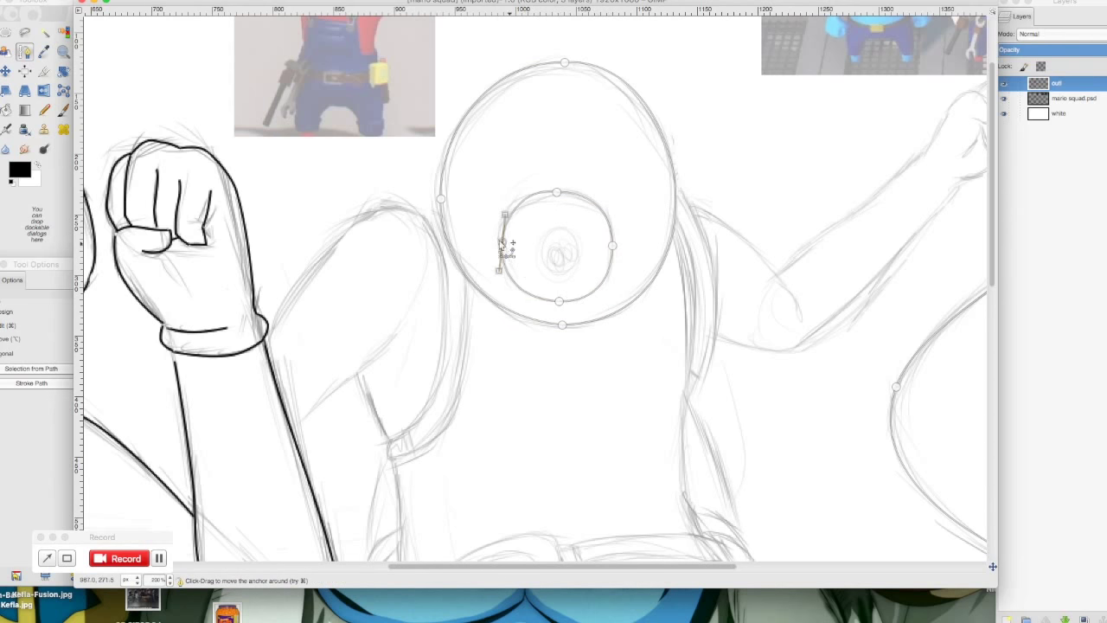
{"action": "left_click_drag", "start_coordinate": [499, 276], "coordinate": [503, 282]}
{"action": "left_click", "coordinate": [557, 192]}
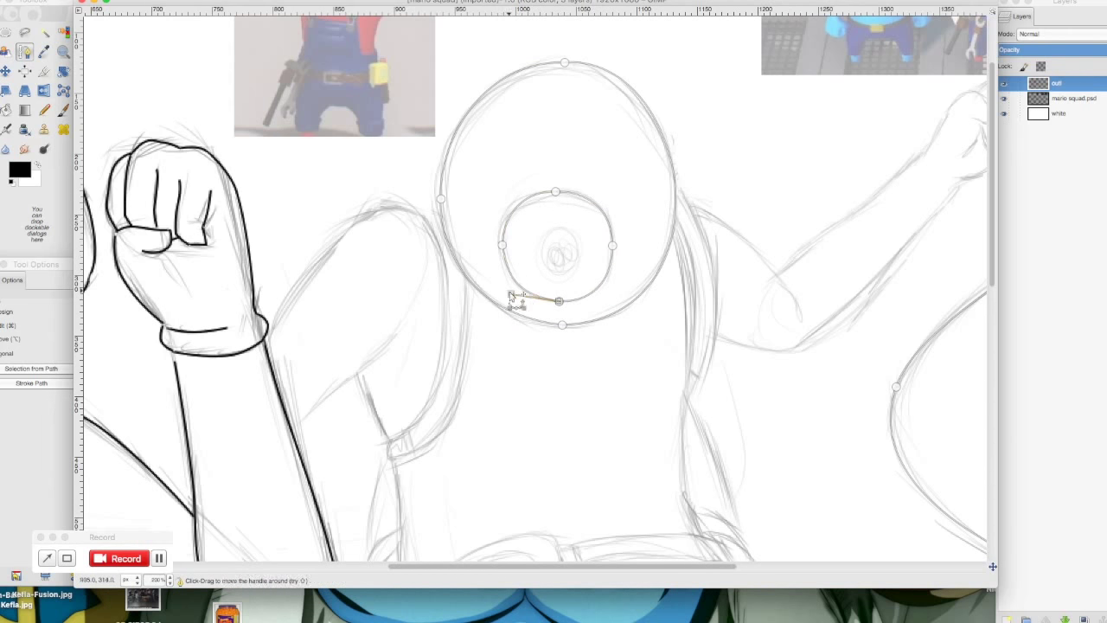
{"action": "left_click_drag", "start_coordinate": [560, 253], "coordinate": [581, 263]}
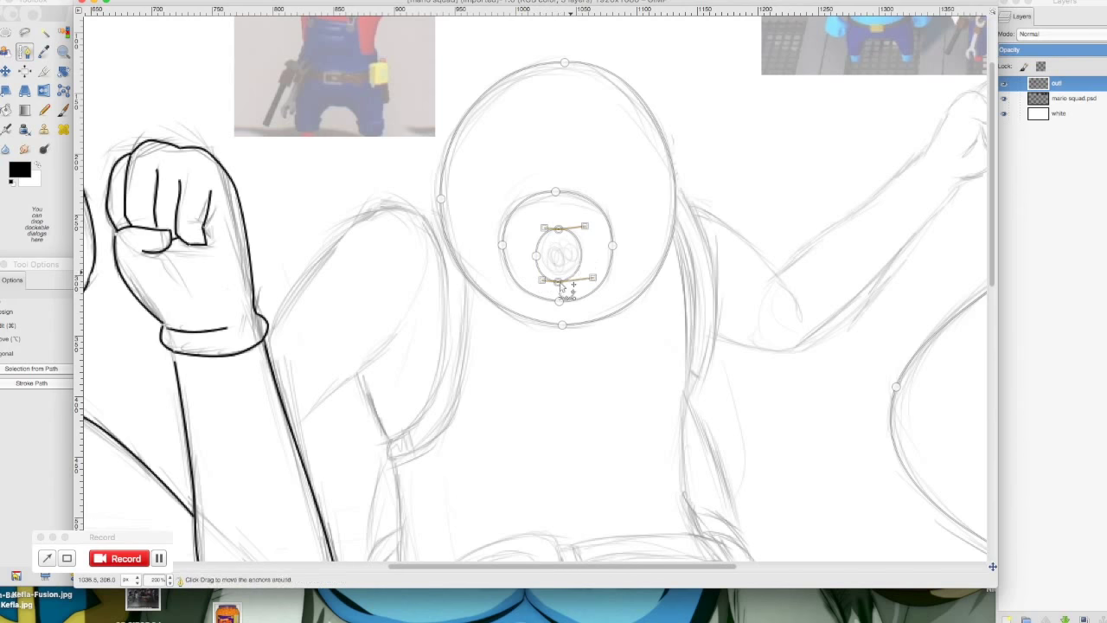
Step: Trace both edges of the overalls strap on the side nearest the beret character's raised fist
{"action": "scroll", "coordinate": [490, 300], "scroll_direction": "down", "scroll_amount": 2}
{"action": "left_click", "coordinate": [423, 171]}
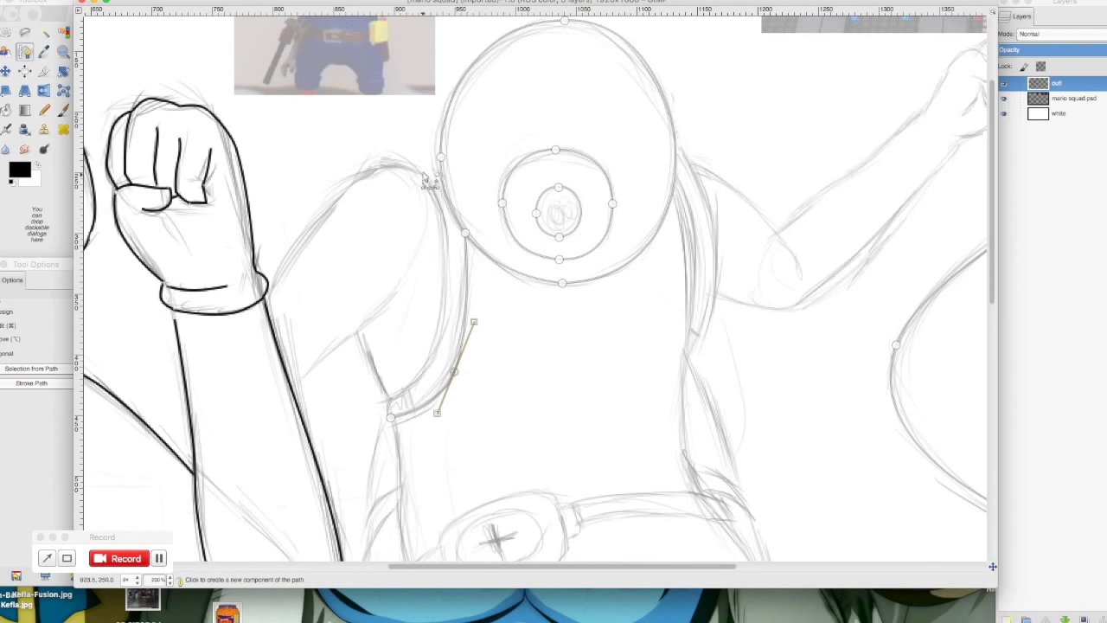
{"action": "left_click_drag", "start_coordinate": [451, 247], "coordinate": [440, 384]}
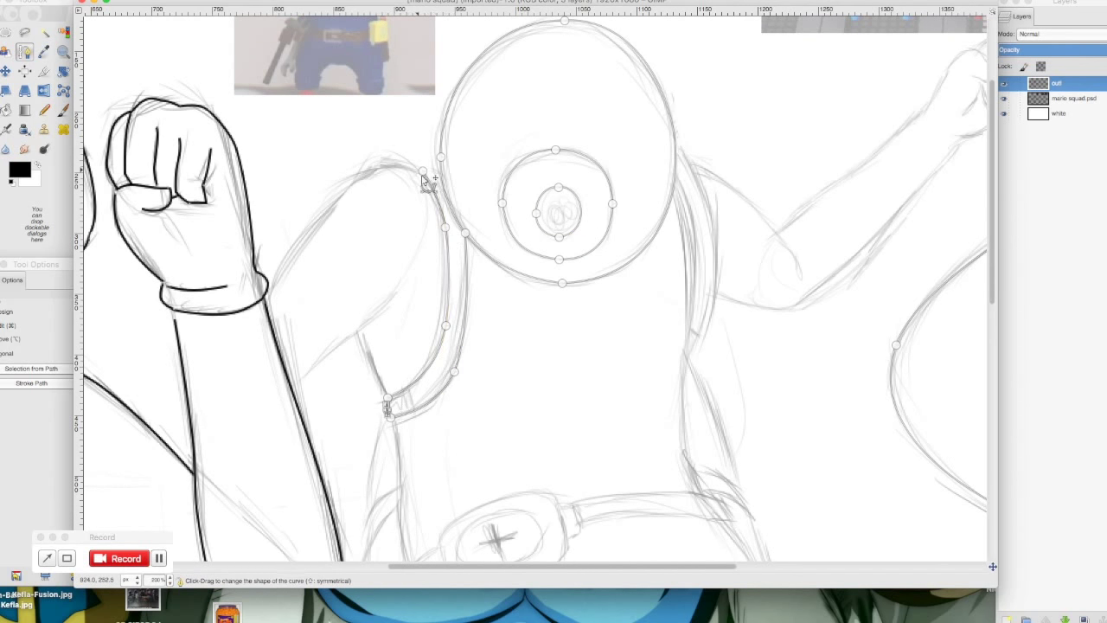
Step: Trace the inner and outer edges of the overalls strap on the side nearest the hat character
{"action": "left_click", "coordinate": [684, 352]}
{"action": "left_click_drag", "start_coordinate": [684, 268], "coordinate": [692, 264]}
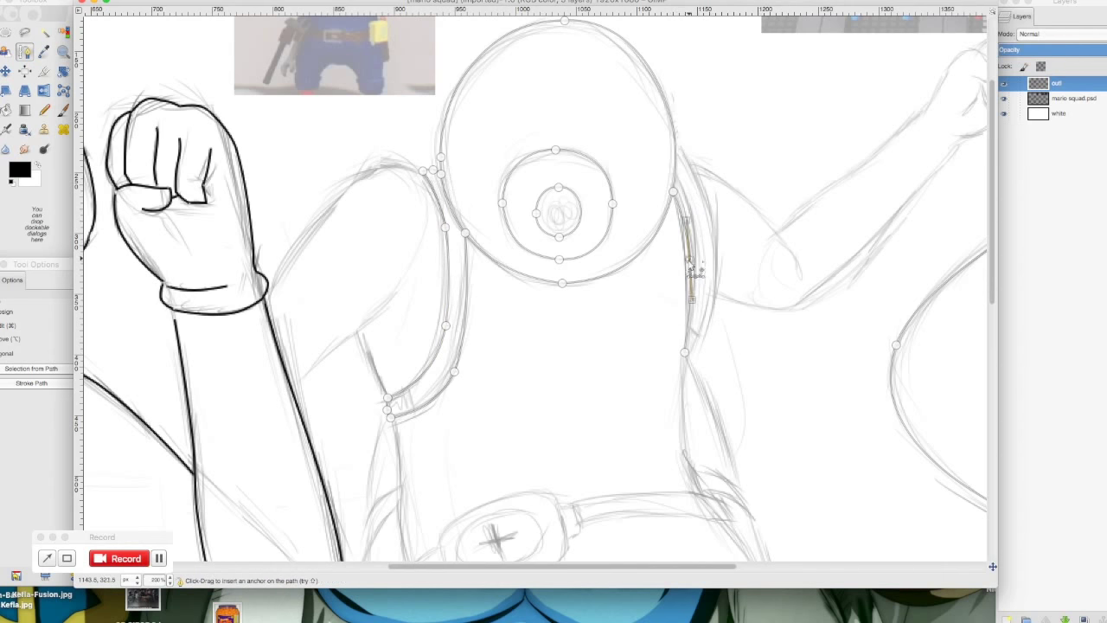
{"action": "left_click_drag", "start_coordinate": [714, 317], "coordinate": [717, 264]}
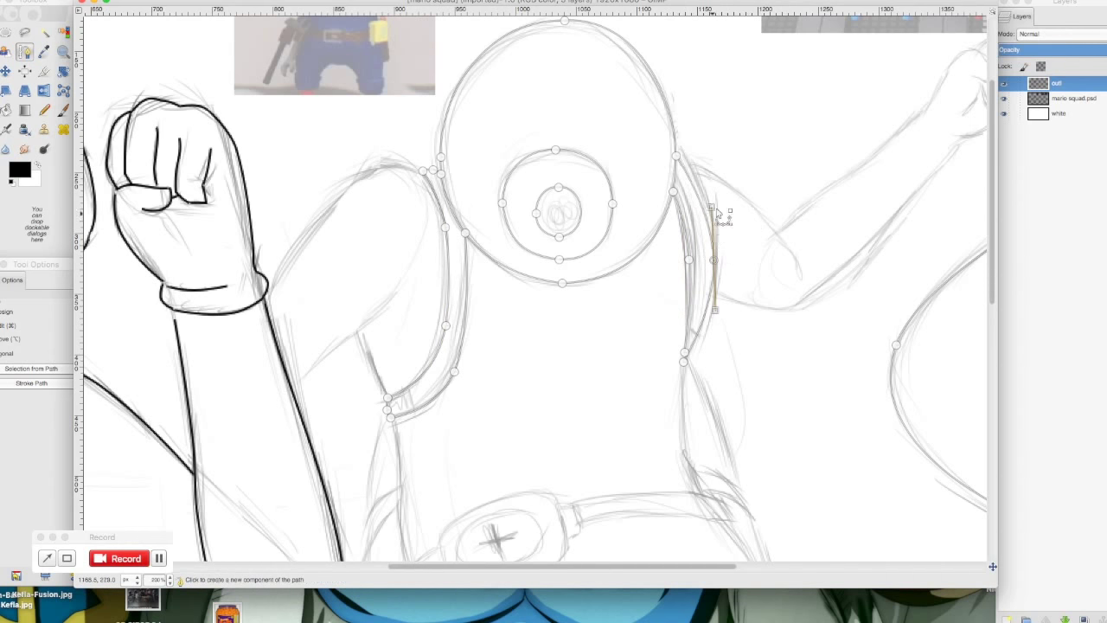
{"action": "scroll", "coordinate": [635, 311], "scroll_direction": "up", "scroll_amount": 2}
{"action": "scroll", "coordinate": [638, 420], "scroll_direction": "right", "scroll_amount": 1}
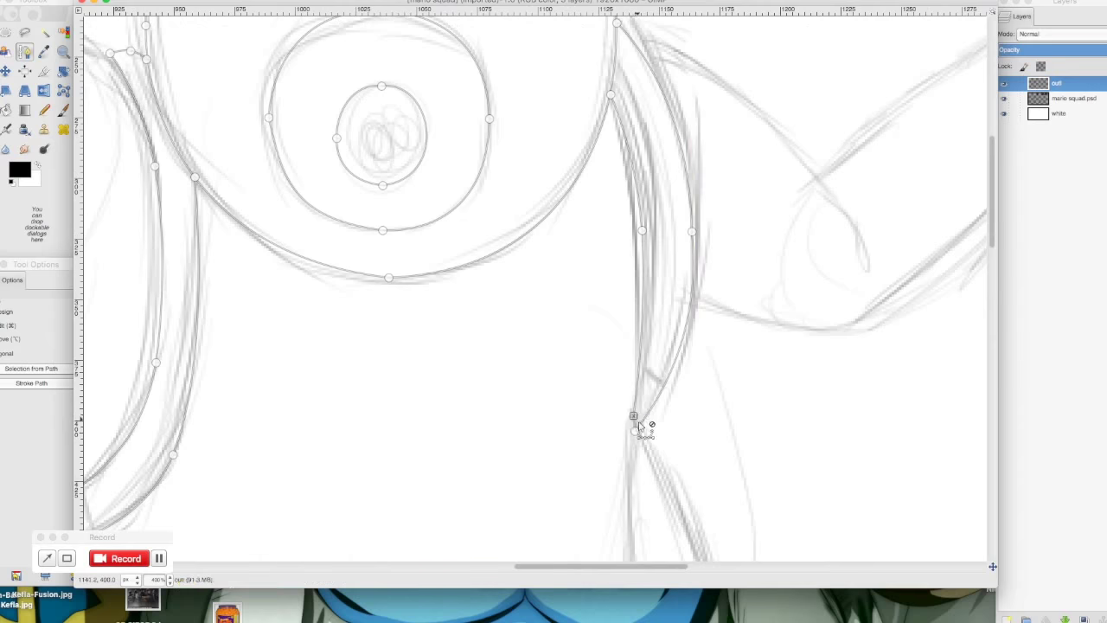
Step: Trace the middle character's torso side down to the waist and both edges of the long belt section
{"action": "scroll", "coordinate": [638, 421], "scroll_direction": "down", "scroll_amount": 5}
{"action": "left_click", "coordinate": [635, 397]}
{"action": "key", "text": "2"}
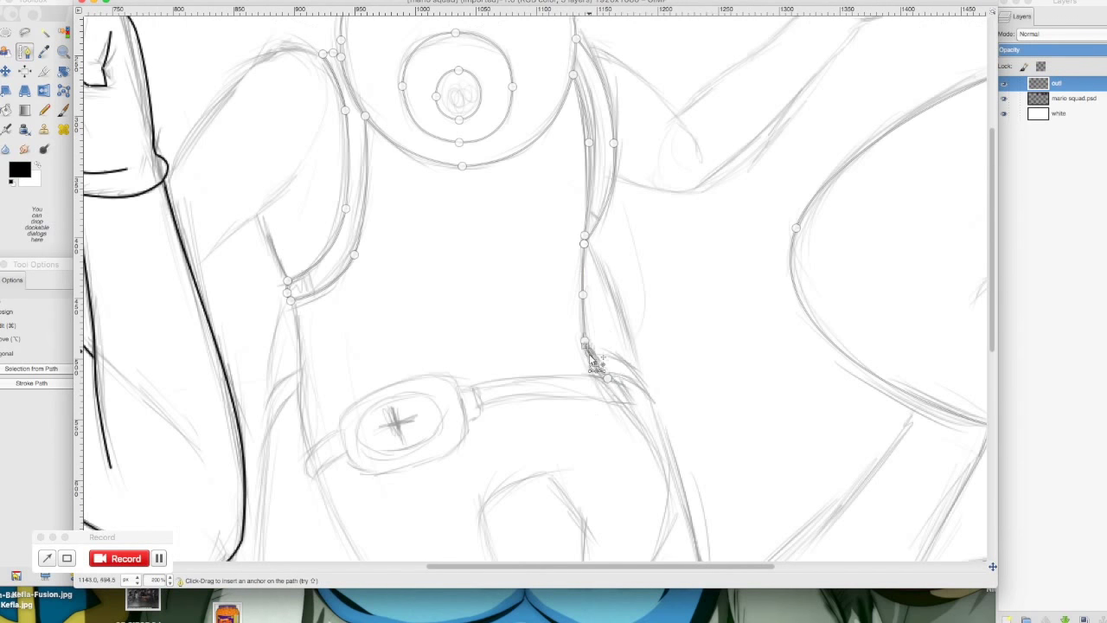
{"action": "scroll", "coordinate": [528, 527], "scroll_direction": "up", "scroll_amount": 2}
{"action": "left_click_drag", "start_coordinate": [410, 243], "coordinate": [570, 222]}
{"action": "mouse_move", "coordinate": [728, 290]}
{"action": "left_mouse_down"}
{"action": "mouse_move", "coordinate": [613, 288]}
{"action": "mouse_move", "coordinate": [725, 277]}
{"action": "left_mouse_up"}
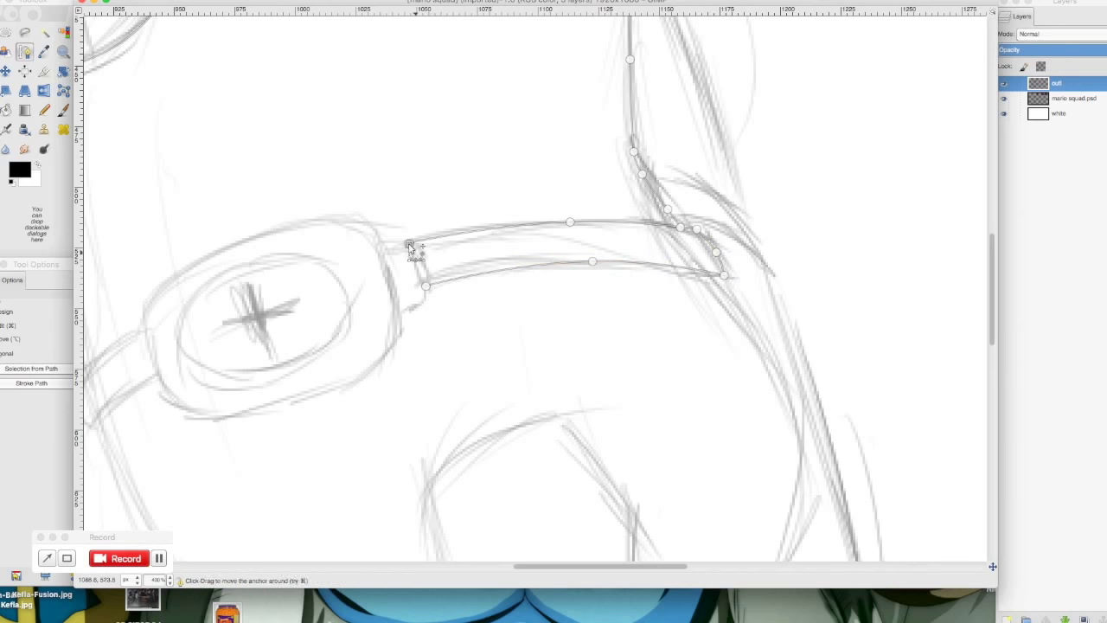
Step: Trace the belt loop beside the buckle and the buckle's rounded outer outline
{"action": "left_click", "coordinate": [362, 217]}
{"action": "left_click", "coordinate": [400, 336]}
{"action": "left_click", "coordinate": [177, 404]}
{"action": "left_click_drag", "start_coordinate": [306, 371], "coordinate": [289, 402]}
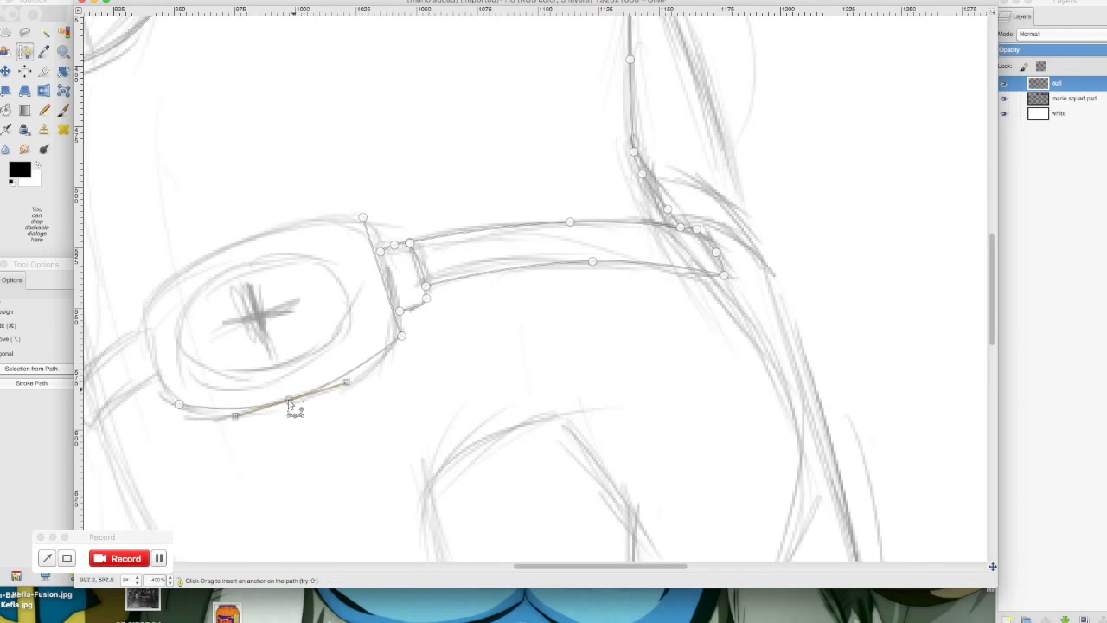
{"action": "left_click_drag", "start_coordinate": [144, 309], "coordinate": [259, 254]}
{"action": "left_click", "coordinate": [179, 407]}
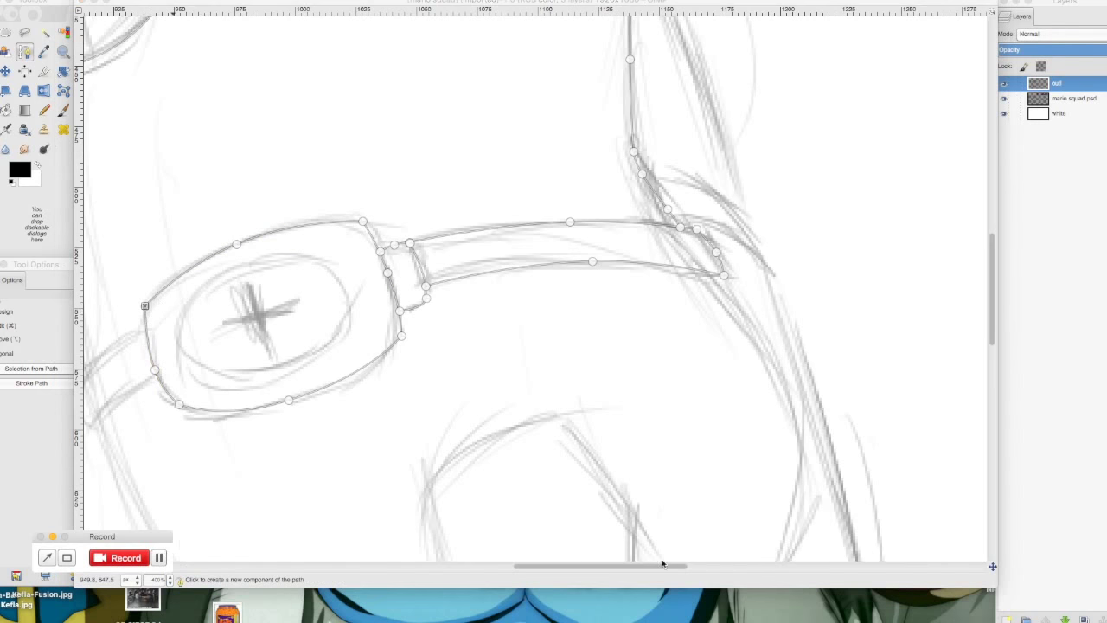
Step: Trace the oval inside the belt buckle and the cross mark at its centre
{"action": "scroll", "coordinate": [554, 311], "scroll_direction": "left", "scroll_amount": 8}
{"action": "left_click", "coordinate": [612, 238]}
{"action": "left_click", "coordinate": [640, 344]}
{"action": "left_click_drag", "start_coordinate": [542, 293], "coordinate": [550, 286]}
{"action": "left_click", "coordinate": [718, 266]}
{"action": "left_click_drag", "start_coordinate": [665, 252], "coordinate": [679, 232]}
{"action": "mouse_move", "coordinate": [716, 307]}
{"action": "left_mouse_down"}
{"action": "mouse_move", "coordinate": [709, 317]}
{"action": "mouse_move", "coordinate": [721, 307]}
{"action": "left_mouse_up"}
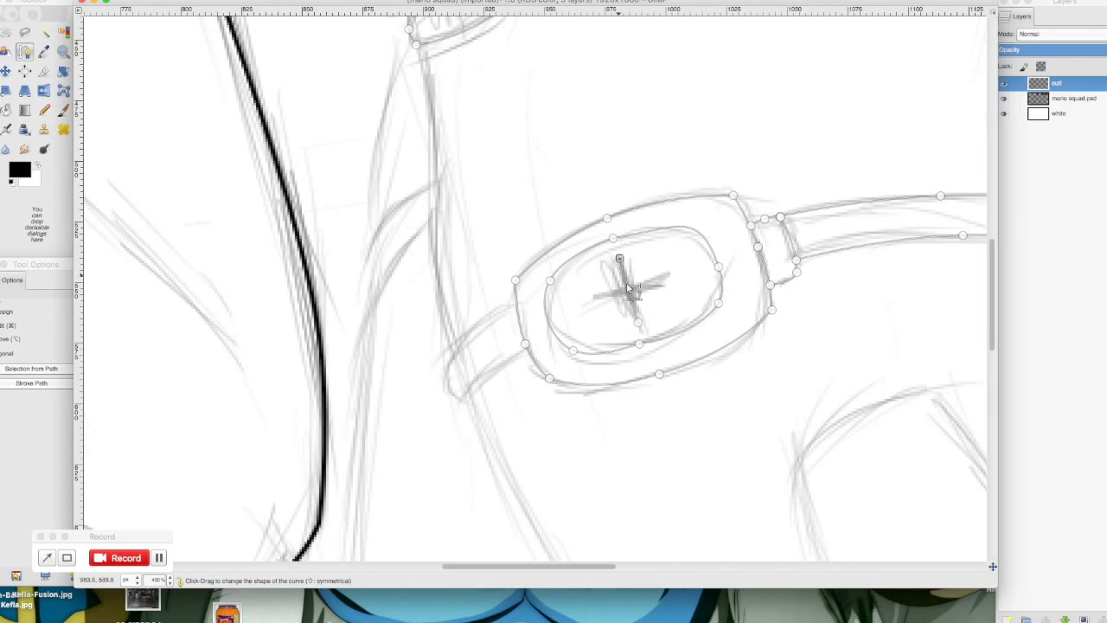
{"action": "scroll", "coordinate": [594, 304], "scroll_direction": "right", "scroll_amount": 2}
Step: Trace the short belt section beyond the buckle and the torso side between the strap and belt
{"action": "left_click", "coordinate": [474, 344]}
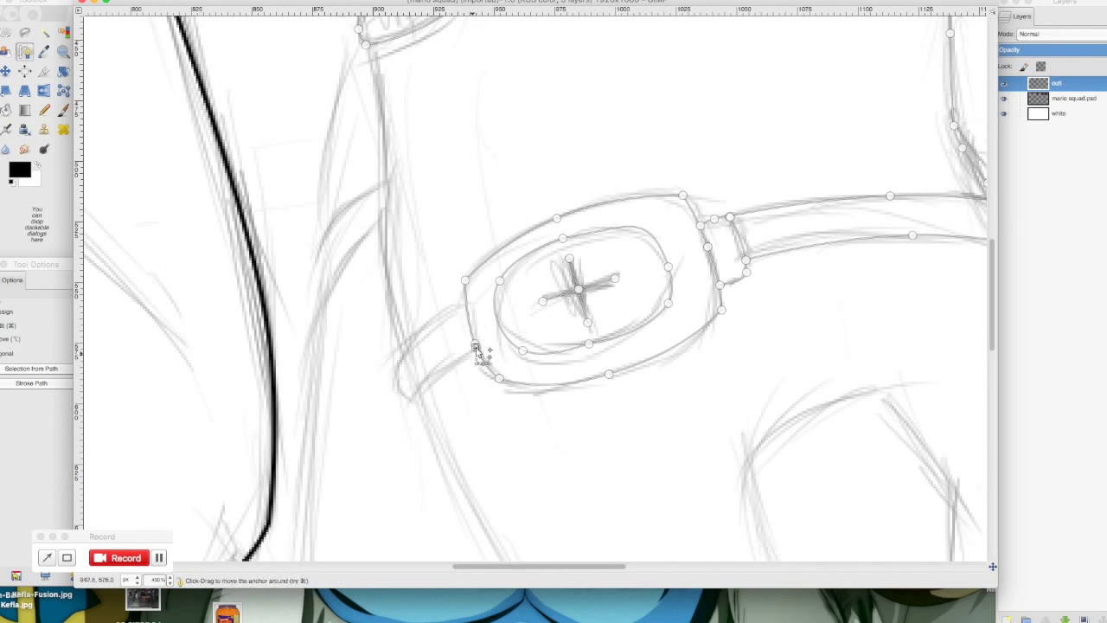
{"action": "scroll", "coordinate": [416, 380], "scroll_direction": "up", "scroll_amount": 3}
{"action": "left_click", "coordinate": [381, 154]}
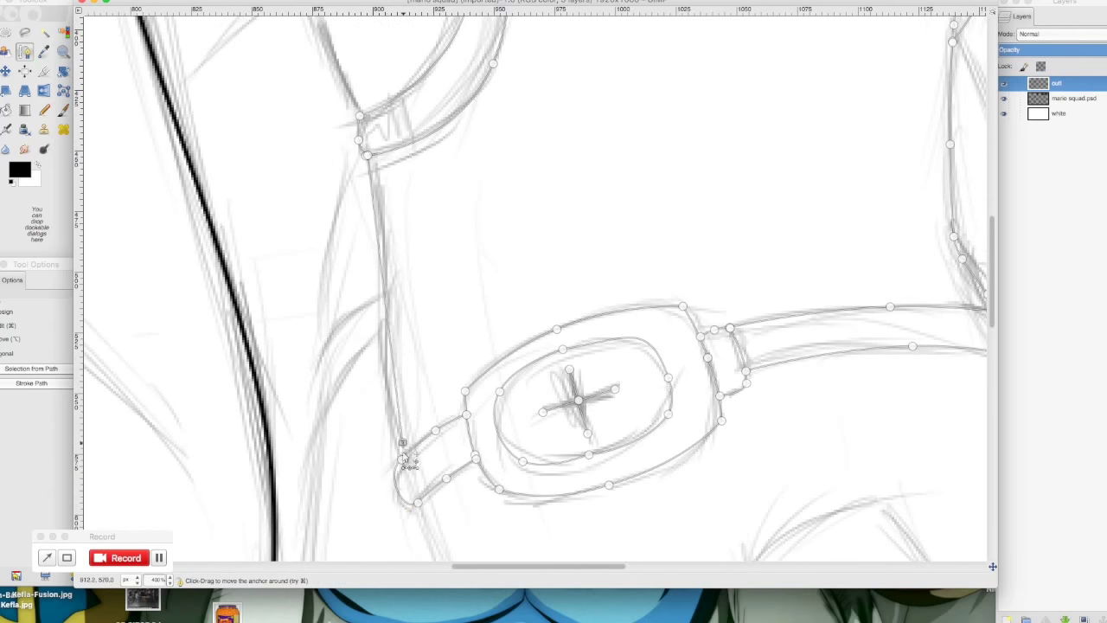
Step: Trace the outer edge of the middle character's leg from the belt down to the moustache, with its short fold
{"action": "scroll", "coordinate": [423, 223], "scroll_direction": "down", "scroll_amount": 8}
{"action": "left_click_drag", "start_coordinate": [423, 222], "coordinate": [471, 333]}
{"action": "scroll", "coordinate": [563, 240], "scroll_direction": "down", "scroll_amount": 5}
{"action": "left_click", "coordinate": [681, 445]}
{"action": "left_click_drag", "start_coordinate": [596, 568], "coordinate": [651, 569]}
{"action": "scroll", "coordinate": [588, 459], "scroll_direction": "up", "scroll_amount": 10}
{"action": "scroll", "coordinate": [579, 471], "scroll_direction": "down", "scroll_amount": 10}
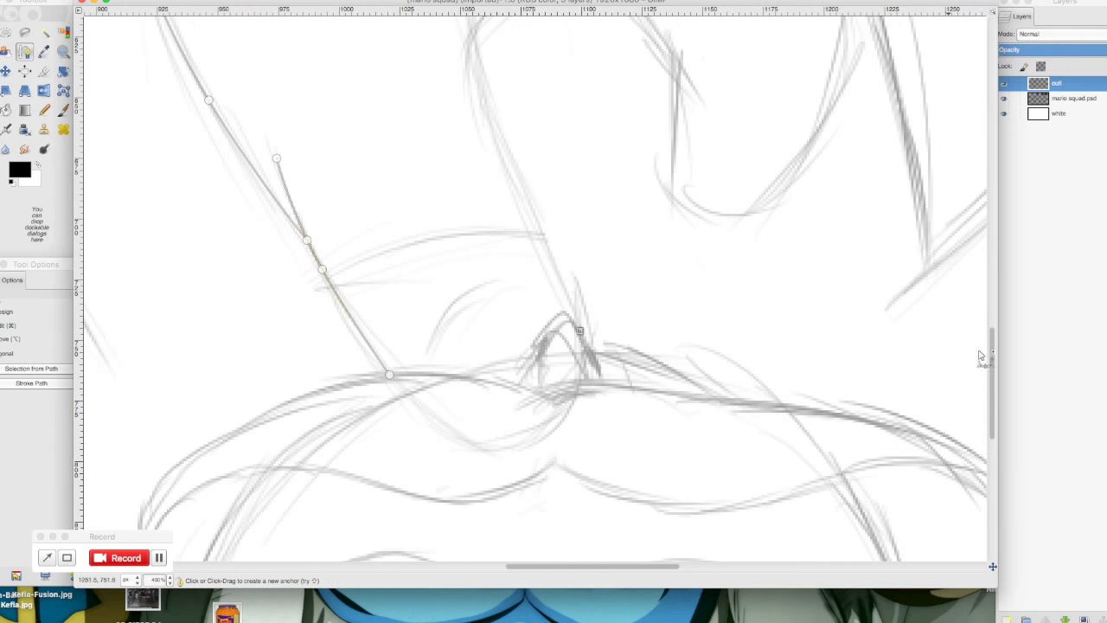
Step: Trace the inner edge of that leg up to the crotch and the arch over to the other leg
{"action": "scroll", "coordinate": [655, 317], "scroll_direction": "up", "scroll_amount": 3}
{"action": "left_click", "coordinate": [466, 140]}
{"action": "left_click_drag", "start_coordinate": [493, 225], "coordinate": [474, 177]}
{"action": "left_click_drag", "start_coordinate": [607, 106], "coordinate": [647, 109]}
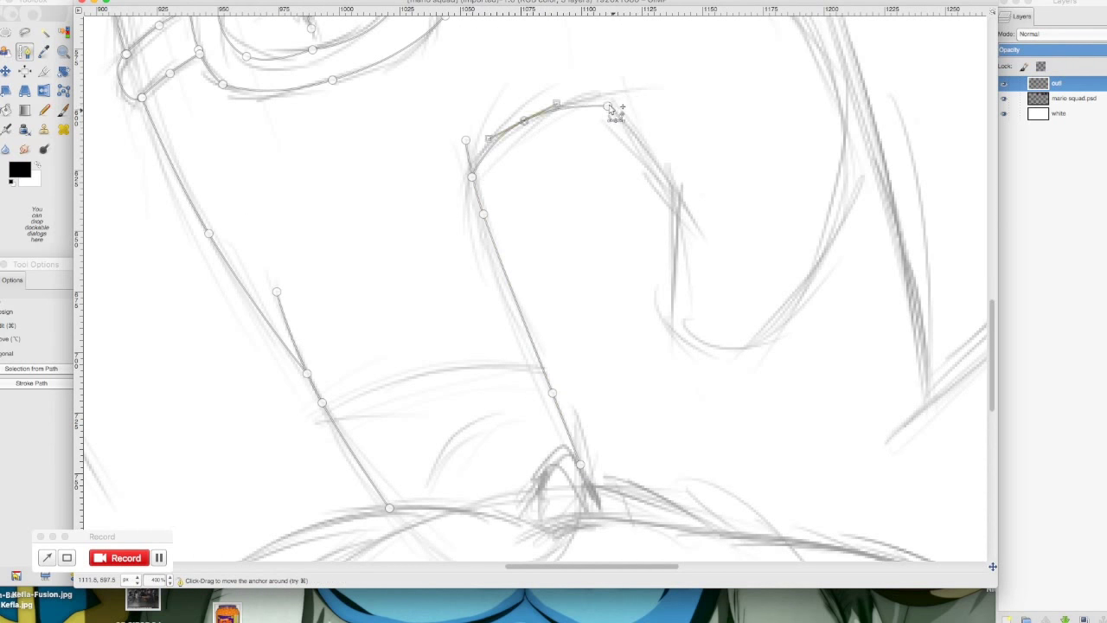
Step: Trace the bent leg's inner edge, rounded lower end and outer edge back up toward the belt
{"action": "left_click", "coordinate": [780, 337]}
{"action": "left_click_drag", "start_coordinate": [727, 346], "coordinate": [726, 360]}
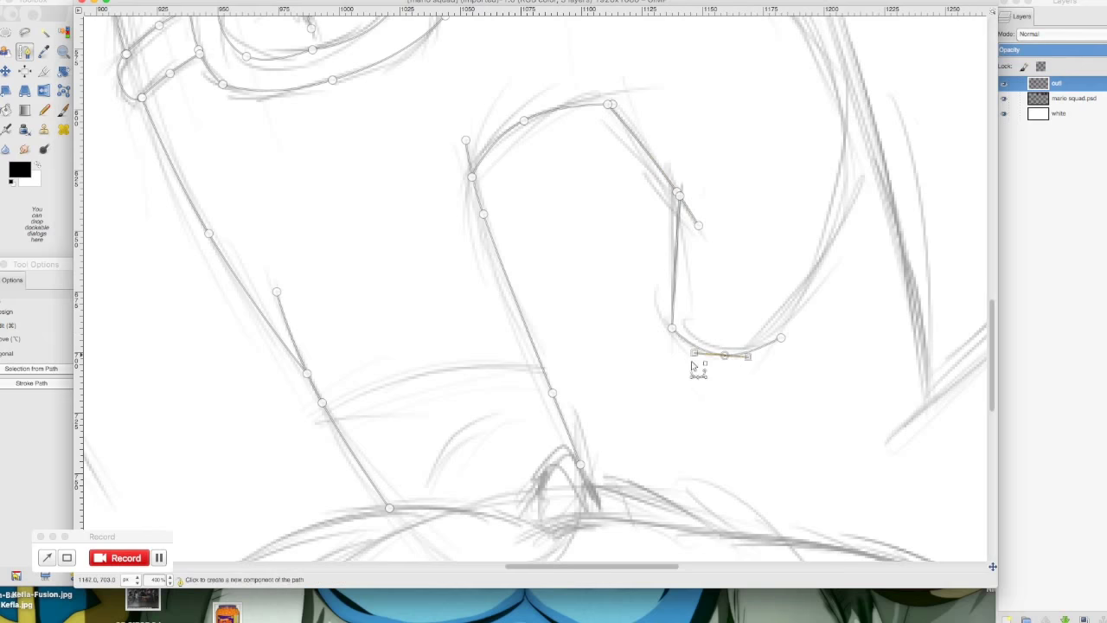
{"action": "scroll", "coordinate": [992, 363], "scroll_direction": "up", "scroll_amount": 3}
{"action": "left_click", "coordinate": [857, 311]}
{"action": "scroll", "coordinate": [791, 247], "scroll_direction": "up", "scroll_amount": 3}
{"action": "scroll", "coordinate": [997, 381], "scroll_direction": "down", "scroll_amount": 12}
{"action": "scroll", "coordinate": [997, 381], "scroll_direction": "up", "scroll_amount": 12}
{"action": "scroll", "coordinate": [791, 458], "scroll_direction": "down", "scroll_amount": 10}
Step: Trace the small curved arc above the centre of the moustache
{"action": "left_click", "coordinate": [427, 353], "text": "shift"}
{"action": "left_click", "coordinate": [532, 302]}
{"action": "left_click_drag", "start_coordinate": [487, 329], "coordinate": [471, 313]}
{"action": "scroll", "coordinate": [502, 210], "scroll_direction": "down", "scroll_amount": 5}
{"action": "scroll", "coordinate": [502, 211], "scroll_direction": "left", "scroll_amount": 5}
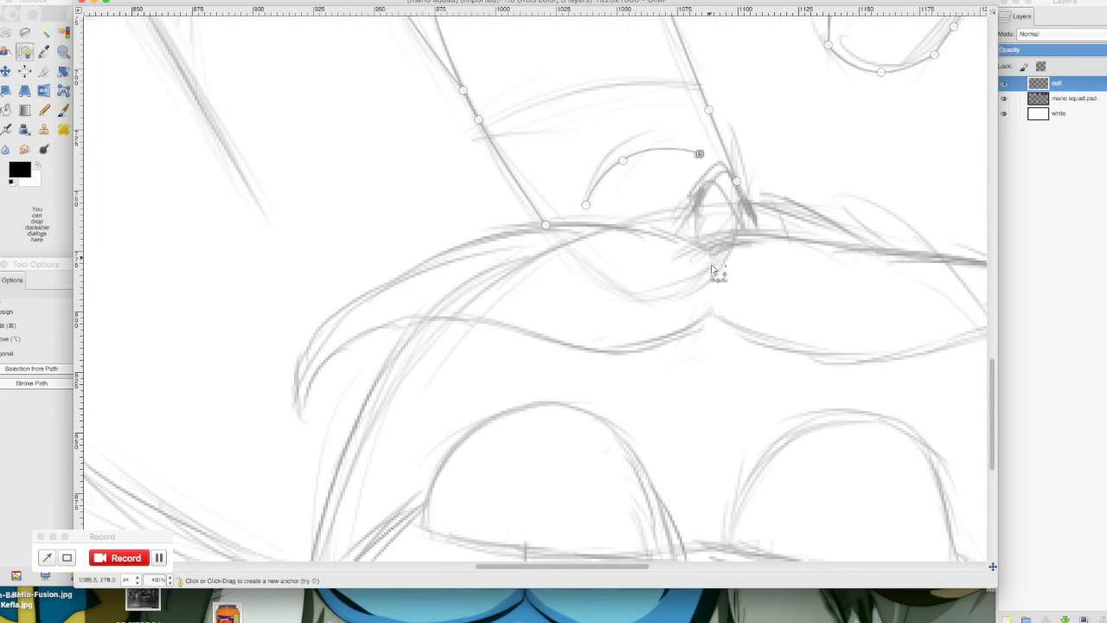
Step: Trace the moustache's upper and lower edges, including the centre point and both drooping tips
{"action": "scroll", "coordinate": [871, 383], "scroll_direction": "right", "scroll_amount": 8}
{"action": "left_click", "coordinate": [877, 361]}
{"action": "left_click_drag", "start_coordinate": [549, 326], "coordinate": [884, 370]}
{"action": "left_click", "coordinate": [420, 250]}
{"action": "left_click_drag", "start_coordinate": [541, 286], "coordinate": [554, 263]}
{"action": "left_click_drag", "start_coordinate": [653, 567], "coordinate": [667, 567]}
{"action": "left_click_drag", "start_coordinate": [640, 277], "coordinate": [541, 251]}
{"action": "left_click_drag", "start_coordinate": [673, 564], "coordinate": [619, 564]}
{"action": "left_click", "coordinate": [212, 416]}
{"action": "left_click_drag", "start_coordinate": [430, 240], "coordinate": [562, 204]}
{"action": "left_click", "coordinate": [212, 416]}
Step: Trace both sides of the moustached character's head from the moustache down to the large arc
{"action": "scroll", "coordinate": [297, 260], "scroll_direction": "down", "scroll_amount": 5}
{"action": "left_click", "coordinate": [236, 450]}
{"action": "left_click_drag", "start_coordinate": [227, 315], "coordinate": [243, 273]}
{"action": "scroll", "coordinate": [277, 173], "scroll_direction": "right", "scroll_amount": 10}
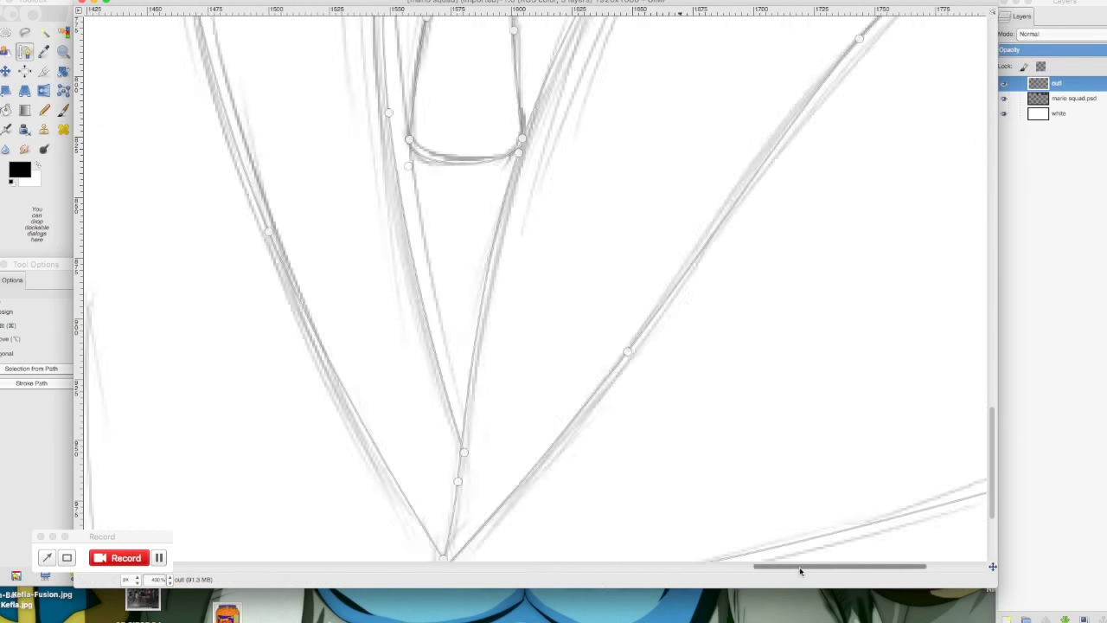
{"action": "scroll", "coordinate": [761, 104], "scroll_direction": "left", "scroll_amount": 7}
{"action": "left_click", "coordinate": [831, 512]}
{"action": "left_click_drag", "start_coordinate": [819, 335], "coordinate": [831, 443]}
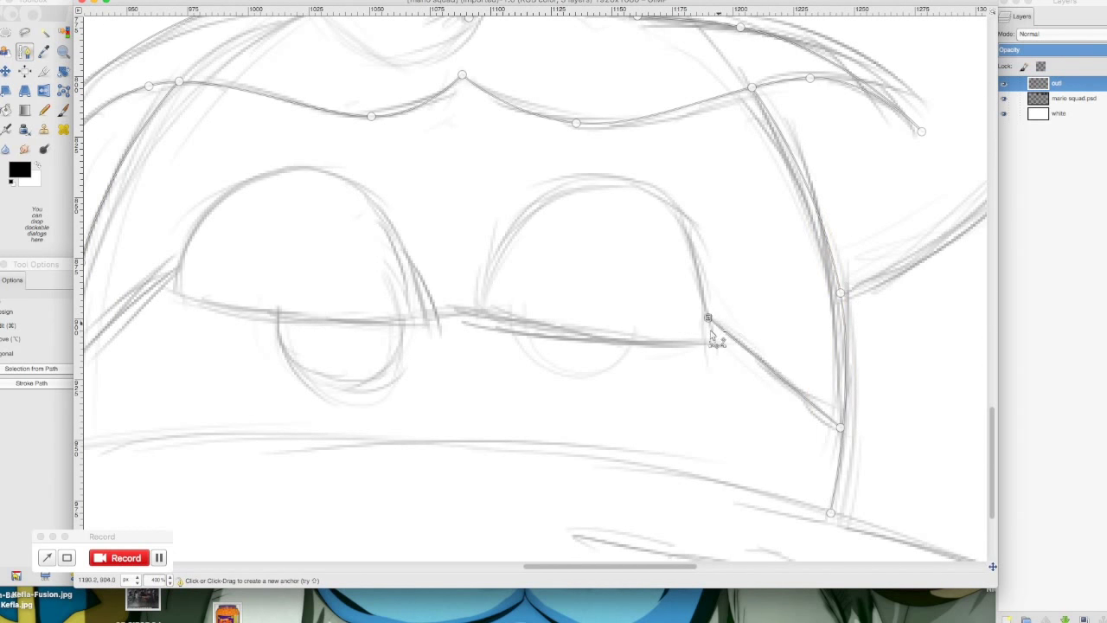
Step: Trace the moustached character's two domed eyes with their lid lines and the connecting lines between and beside them
{"action": "left_click_drag", "start_coordinate": [487, 327], "coordinate": [643, 185]}
{"action": "mouse_move", "coordinate": [528, 568]}
{"action": "left_mouse_down"}
{"action": "mouse_move", "coordinate": [818, 569]}
{"action": "mouse_move", "coordinate": [517, 568]}
{"action": "left_mouse_up"}
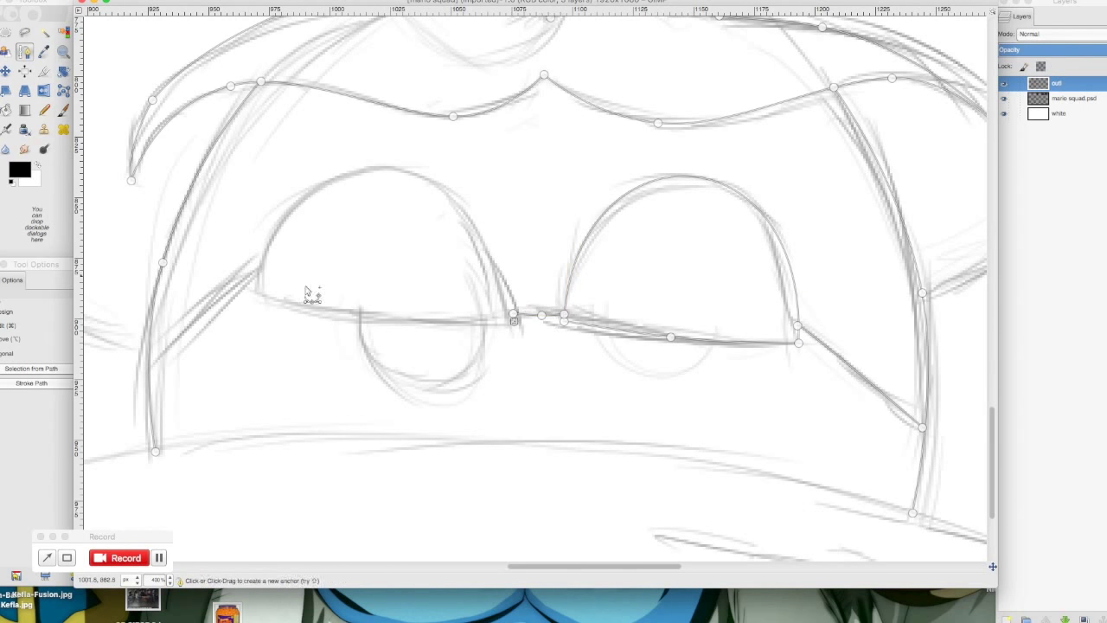
{"action": "mouse_move", "coordinate": [512, 319]}
{"action": "left_mouse_down"}
{"action": "mouse_move", "coordinate": [511, 305]}
{"action": "mouse_move", "coordinate": [522, 318]}
{"action": "left_mouse_up"}
{"action": "scroll", "coordinate": [433, 300], "scroll_direction": "left", "scroll_amount": 5}
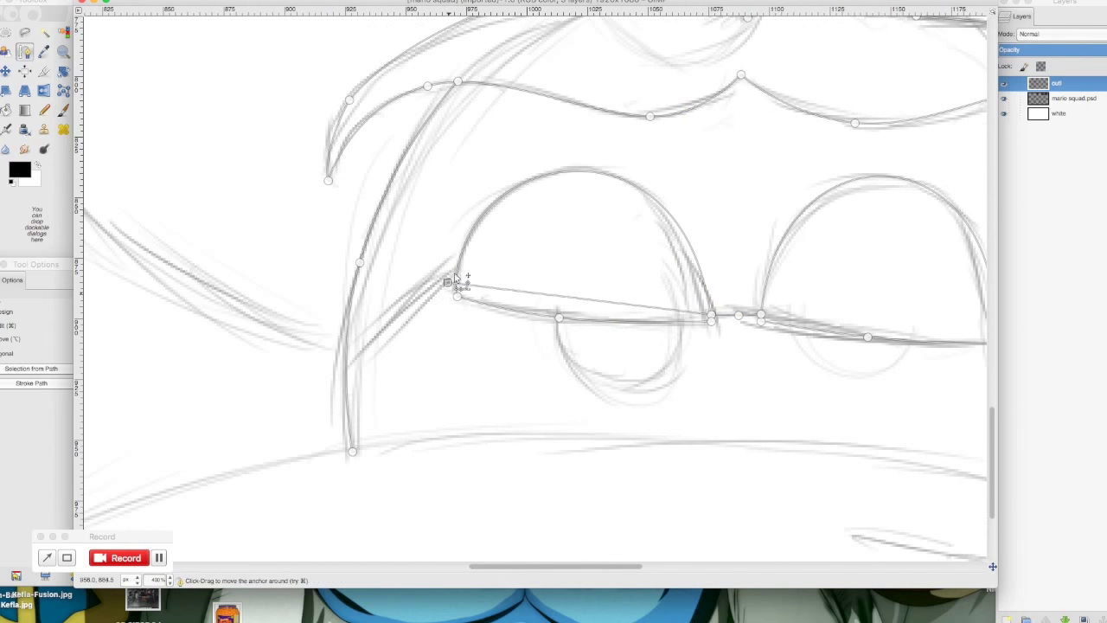
Step: Trace the half-round shapes under the lid line of each eye
{"action": "scroll", "coordinate": [415, 325], "scroll_direction": "right", "scroll_amount": 7}
{"action": "mouse_move", "coordinate": [381, 325]}
{"action": "left_mouse_down"}
{"action": "mouse_move", "coordinate": [383, 427]}
{"action": "mouse_move", "coordinate": [380, 327]}
{"action": "left_mouse_up"}
{"action": "left_click_drag", "start_coordinate": [612, 342], "coordinate": [608, 372]}
Step: Trace the large arc below the moustached character's head, meeting the canvas's bottom edge at both ends
{"action": "scroll", "coordinate": [989, 563], "scroll_direction": "left", "scroll_amount": 8}
{"action": "scroll", "coordinate": [536, 554], "scroll_direction": "down", "scroll_amount": 6}
{"action": "left_click", "coordinate": [164, 580]}
{"action": "left_click", "coordinate": [159, 500]}
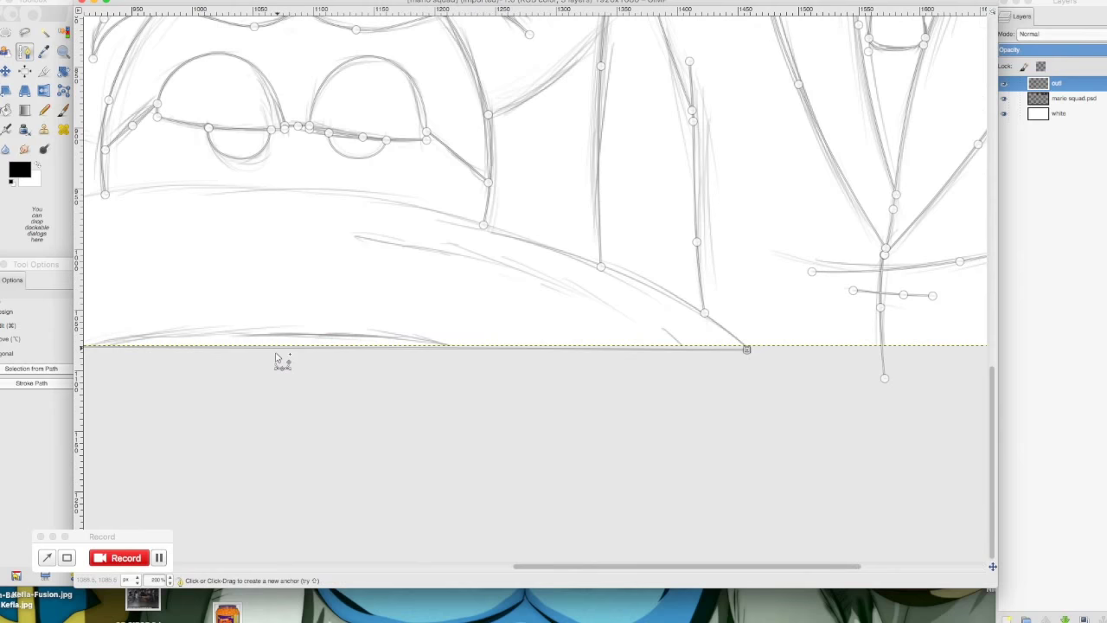
{"action": "left_click_drag", "start_coordinate": [514, 188], "coordinate": [588, 222]}
{"action": "left_click", "coordinate": [611, 269]}
{"action": "scroll", "coordinate": [463, 281], "scroll_direction": "left", "scroll_amount": 10}
{"action": "left_click_drag", "start_coordinate": [463, 281], "coordinate": [463, 253]}
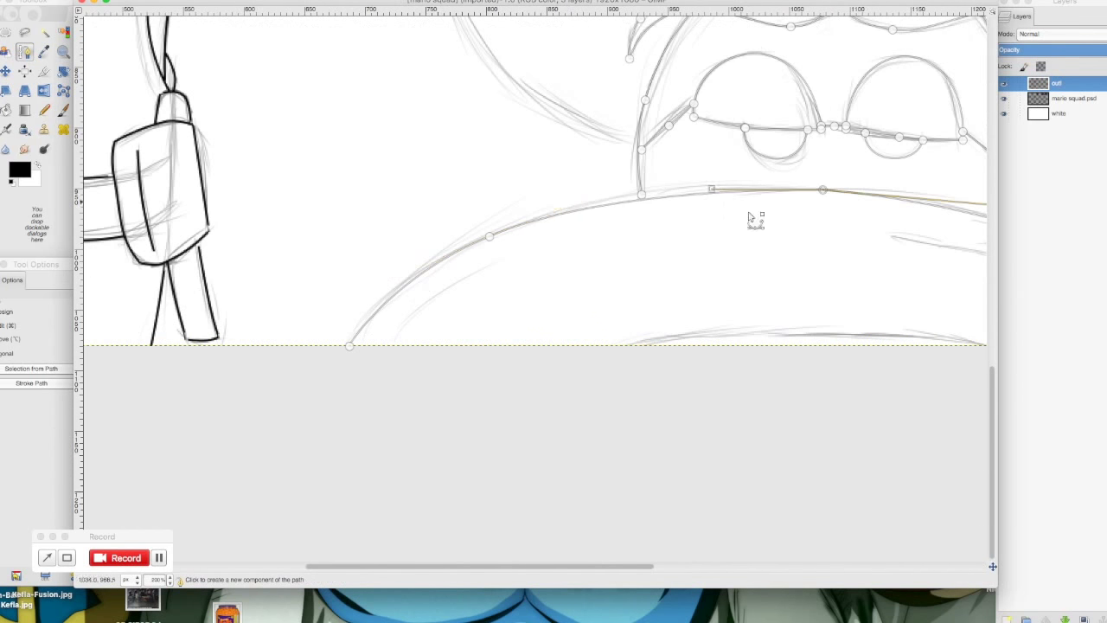
Step: Trace the short contour lines inside the large arc near the canvas's bottom edge
{"action": "left_click_drag", "start_coordinate": [544, 565], "coordinate": [624, 566]}
{"action": "left_click", "coordinate": [852, 272]}
{"action": "left_click_drag", "start_coordinate": [610, 350], "coordinate": [638, 339]}
Step: Trace the curved lines running outward from both sides of the moustached character's head and the diagonal line rising to the wide hat brim
{"action": "scroll", "coordinate": [996, 342], "scroll_direction": "up", "scroll_amount": 5}
{"action": "scroll", "coordinate": [995, 342], "scroll_direction": "up", "scroll_amount": 2}
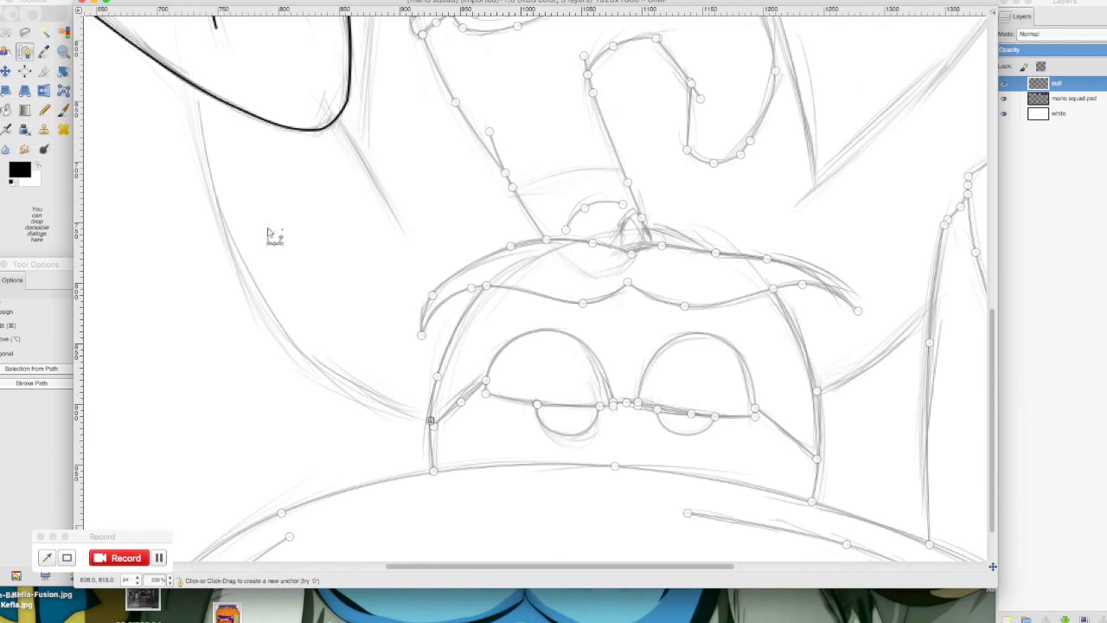
{"action": "scroll", "coordinate": [484, 407], "scroll_direction": "right", "scroll_amount": 4}
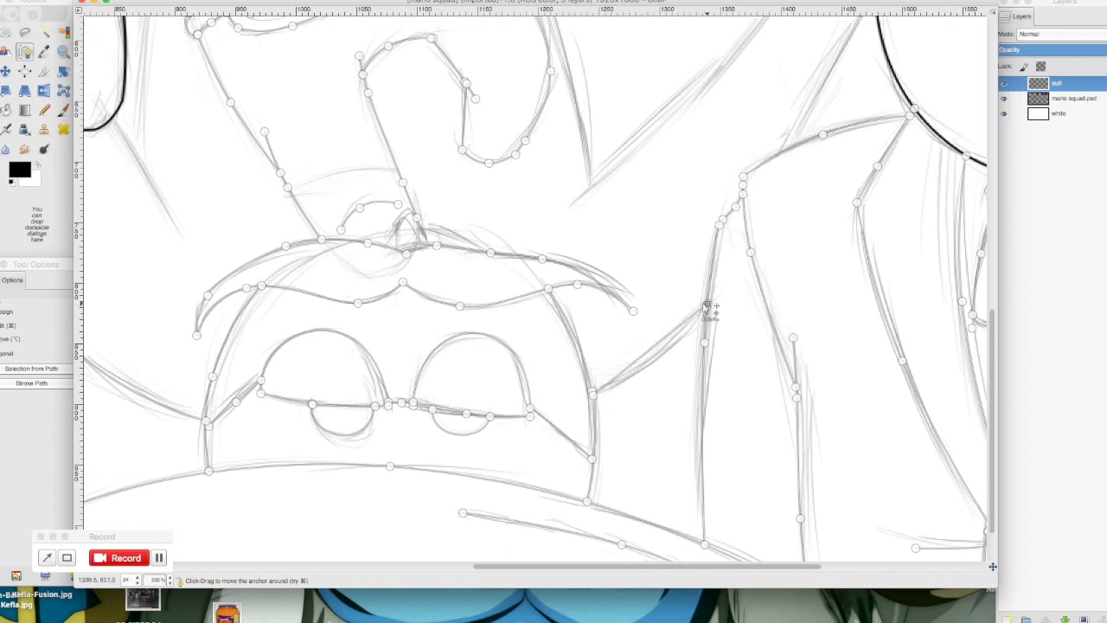
{"action": "scroll", "coordinate": [790, 344], "scroll_direction": "up", "scroll_amount": 5}
{"action": "left_click", "coordinate": [790, 179]}
{"action": "left_click", "coordinate": [568, 396]}
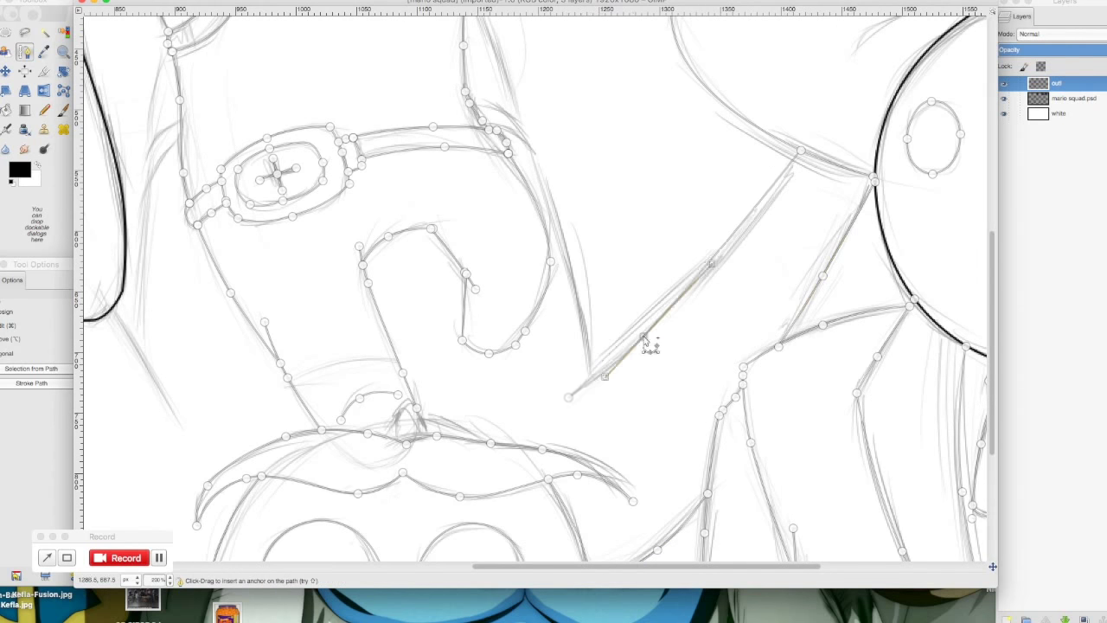
Step: Trace the outer lines on both sides of the one-eyed character's waist and legs, including the short belt ends crossing them
{"action": "scroll", "coordinate": [516, 568], "scroll_direction": "left", "scroll_amount": 1}
{"action": "scroll", "coordinate": [309, 390], "scroll_direction": "left", "scroll_amount": 3}
{"action": "scroll", "coordinate": [303, 364], "scroll_direction": "up", "scroll_amount": 5}
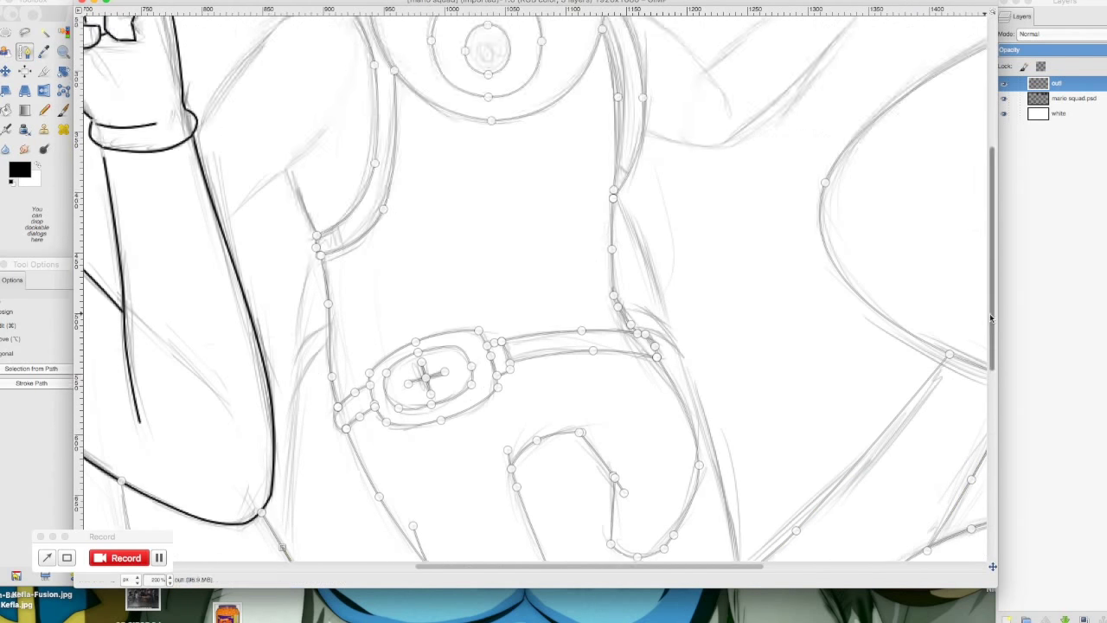
{"action": "scroll", "coordinate": [302, 331], "scroll_direction": "down", "scroll_amount": 3}
{"action": "left_click_drag", "start_coordinate": [662, 240], "coordinate": [709, 343]}
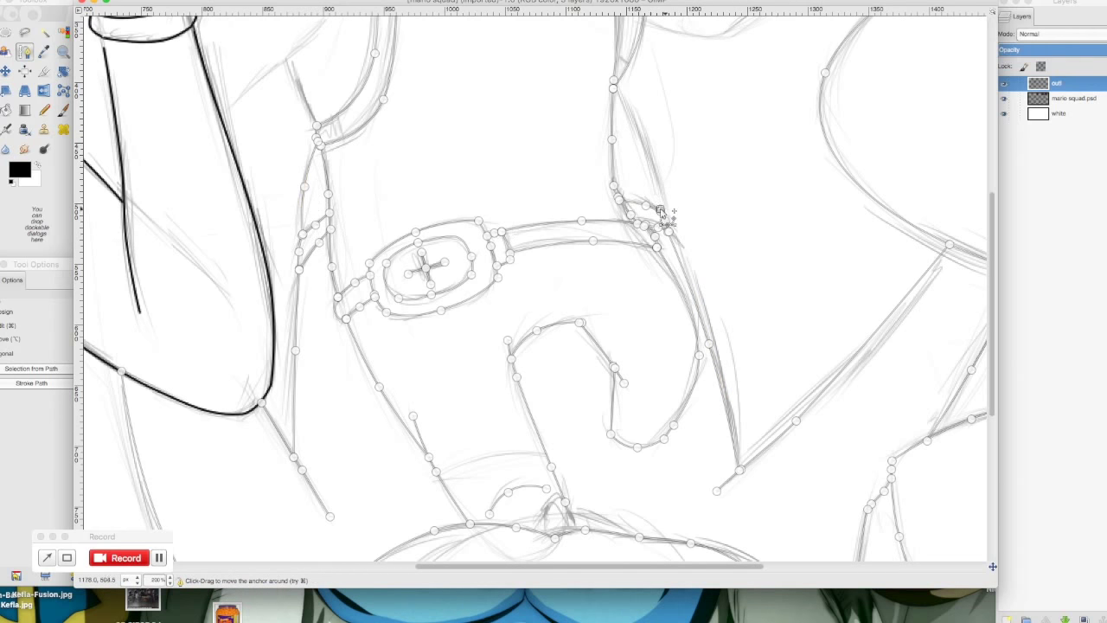
Step: Trace the one-eyed character's bent arm from the shoulder behind the neighbouring forearm, with its elbow and underarm lines
{"action": "scroll", "coordinate": [995, 324], "scroll_direction": "up", "scroll_amount": 6}
{"action": "left_click_drag", "start_coordinate": [263, 216], "coordinate": [301, 182]}
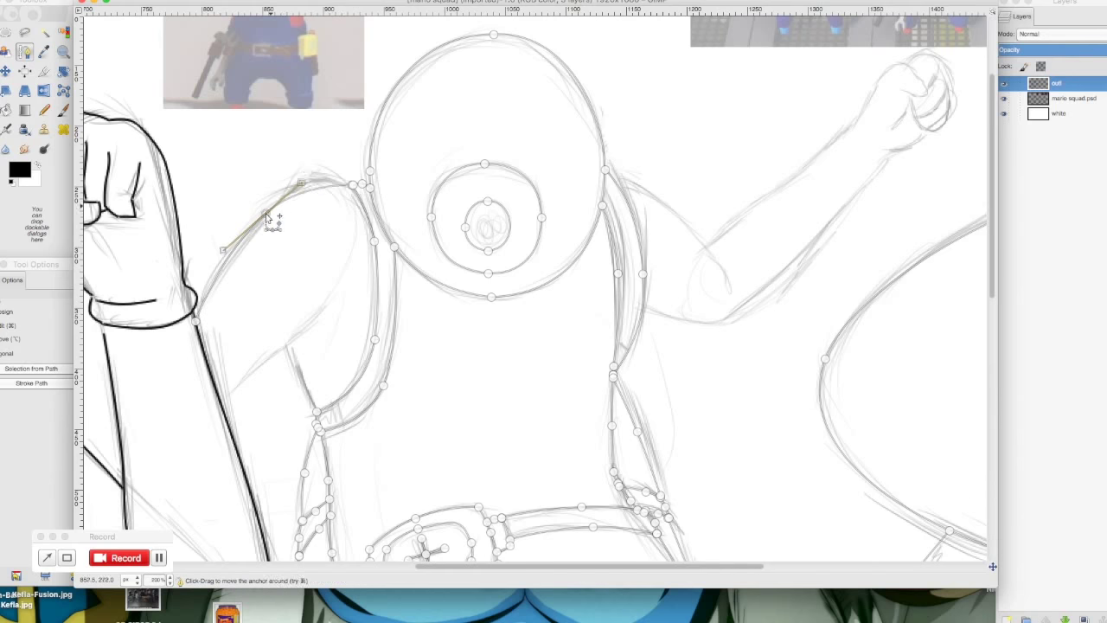
{"action": "left_click_drag", "start_coordinate": [257, 369], "coordinate": [271, 367]}
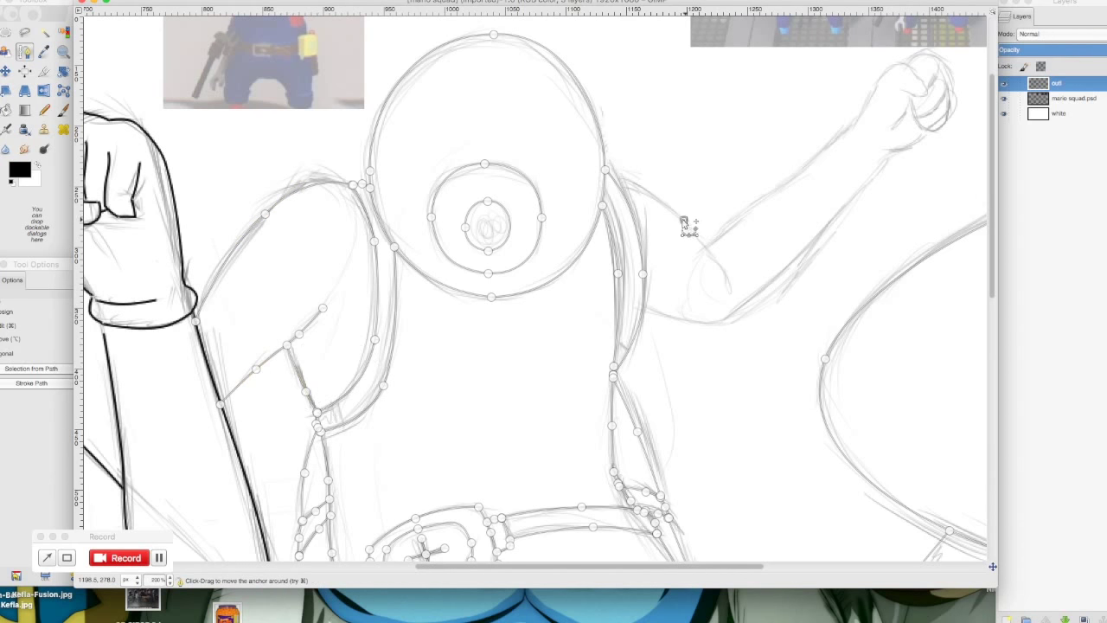
Step: Trace the one-eyed character's other, raised arm from shoulder to wrist and its clenched fist with the finger lines
{"action": "left_click_drag", "start_coordinate": [703, 264], "coordinate": [667, 317]}
{"action": "left_click_drag", "start_coordinate": [747, 305], "coordinate": [821, 267]}
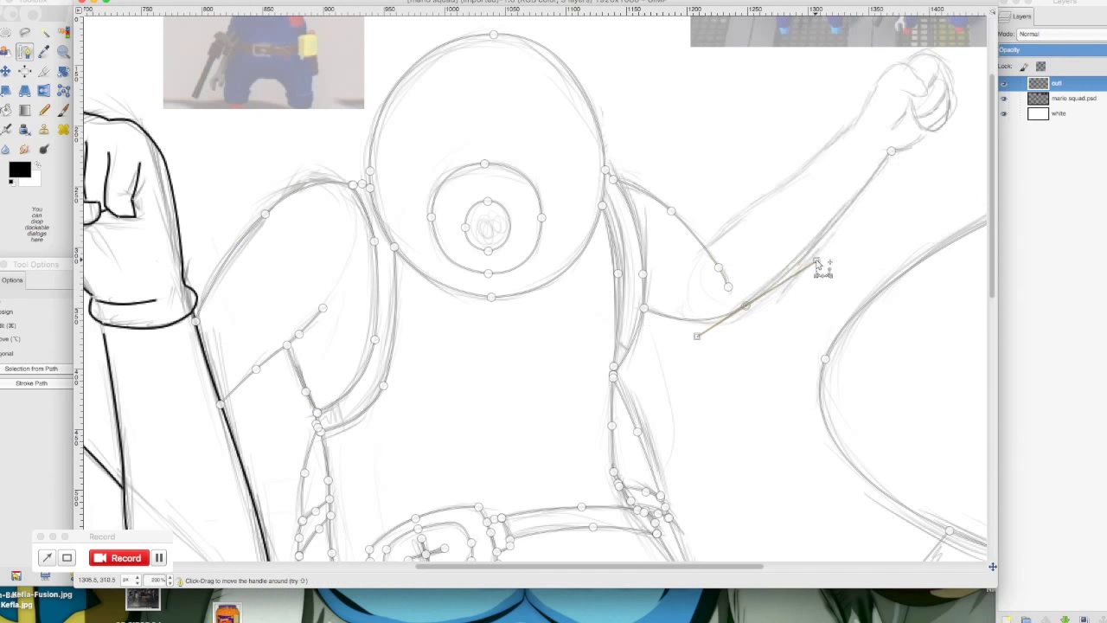
{"action": "left_click", "coordinate": [856, 124]}
{"action": "scroll", "coordinate": [865, 138], "scroll_direction": "right", "scroll_amount": 5}
{"action": "scroll", "coordinate": [865, 138], "scroll_direction": "up", "scroll_amount": 2}
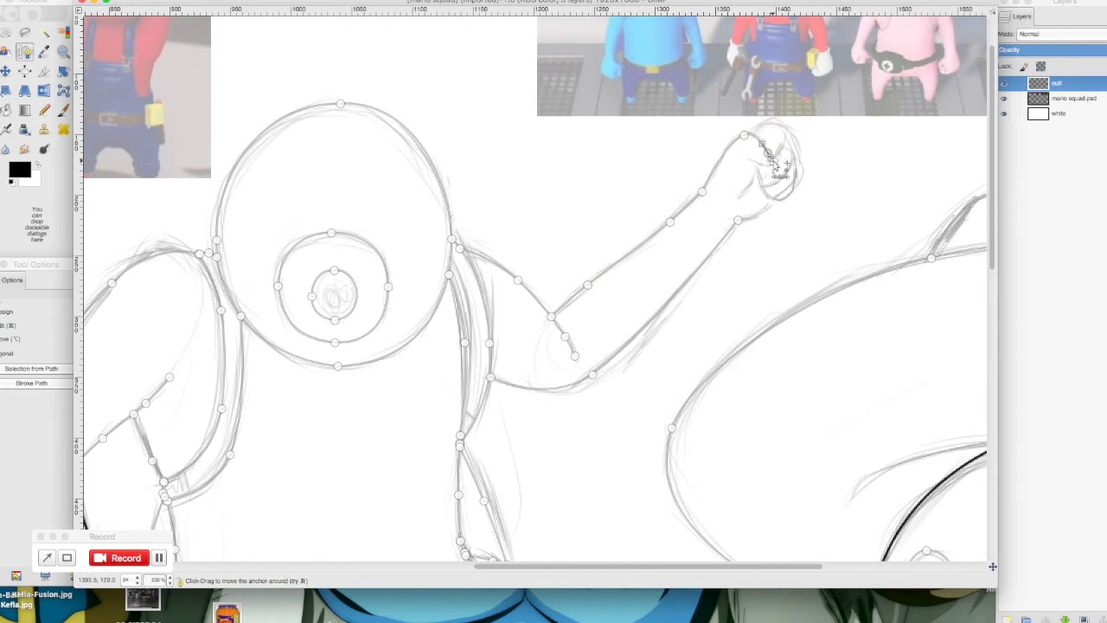
{"action": "scroll", "coordinate": [506, 252], "scroll_direction": "up", "scroll_amount": 3}
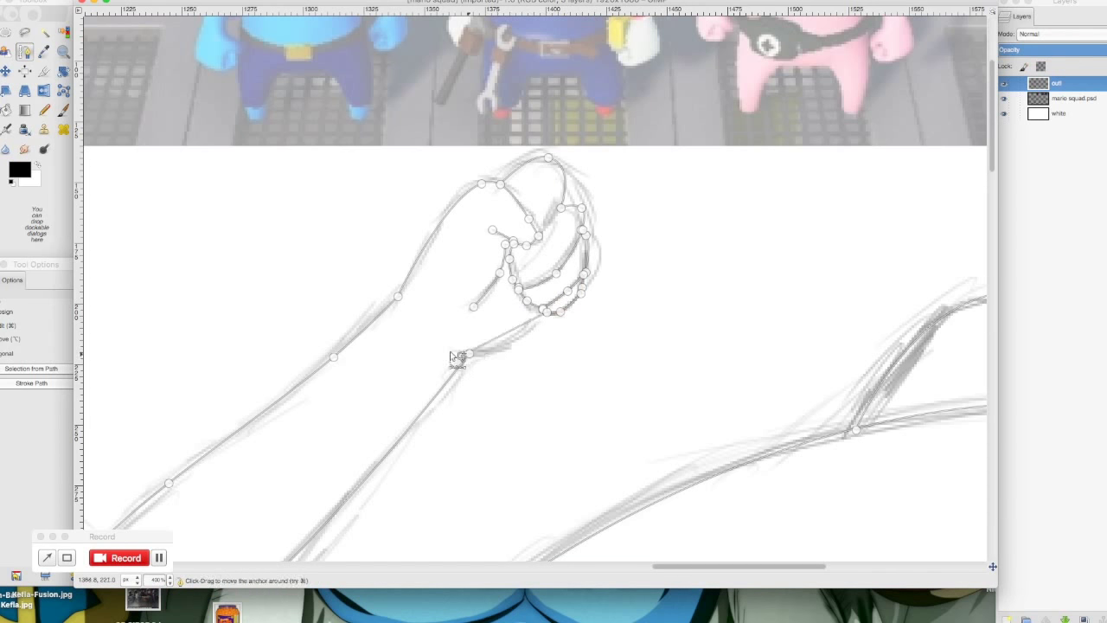
Step: Stroke the finished path to ink the traced outlines on the out layer
{"action": "left_click", "coordinate": [169, 585]}
{"action": "left_click", "coordinate": [160, 510]}
{"action": "left_click", "coordinate": [31, 382]}
{"action": "key", "text": "Escape"}
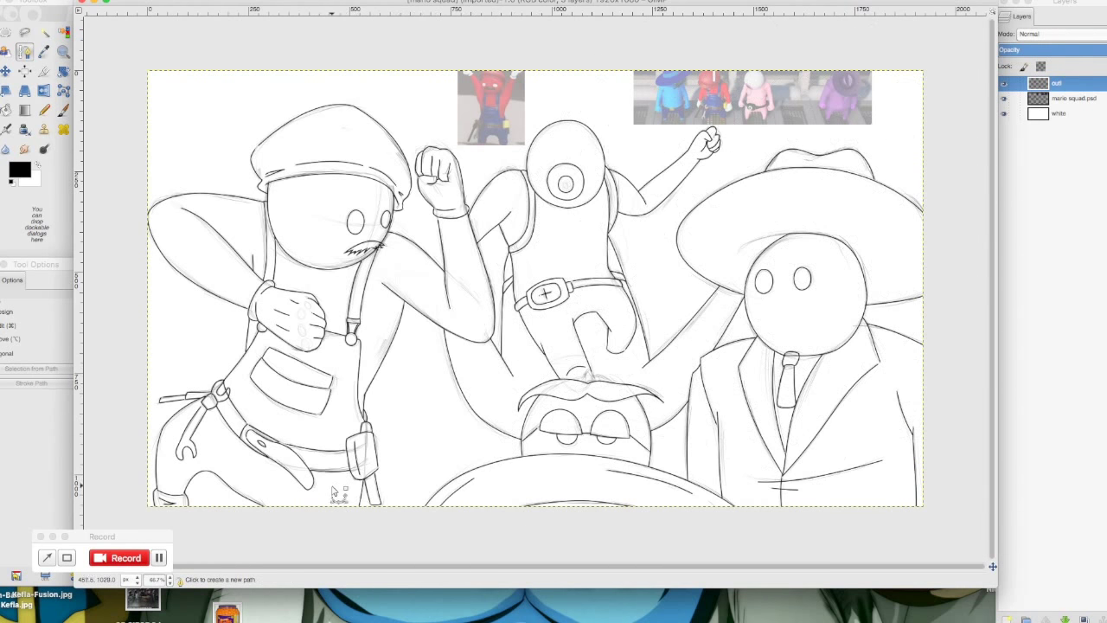
Step: Trace a new side line between the one-eyed character's torso and the existing outer line, and stroke it 2 px wide
{"action": "left_click", "coordinate": [168, 582]}
{"action": "left_click", "coordinate": [158, 499]}
{"action": "left_click_drag", "start_coordinate": [461, 322], "coordinate": [451, 313]}
{"action": "left_click", "coordinate": [463, 79]}
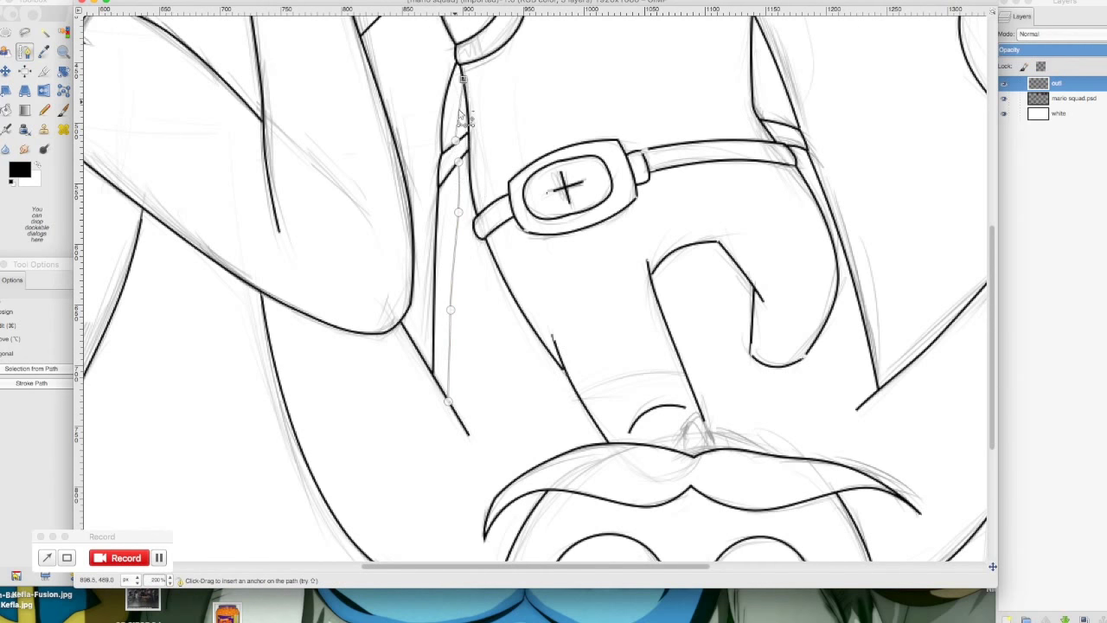
{"action": "left_click", "coordinate": [31, 382]}
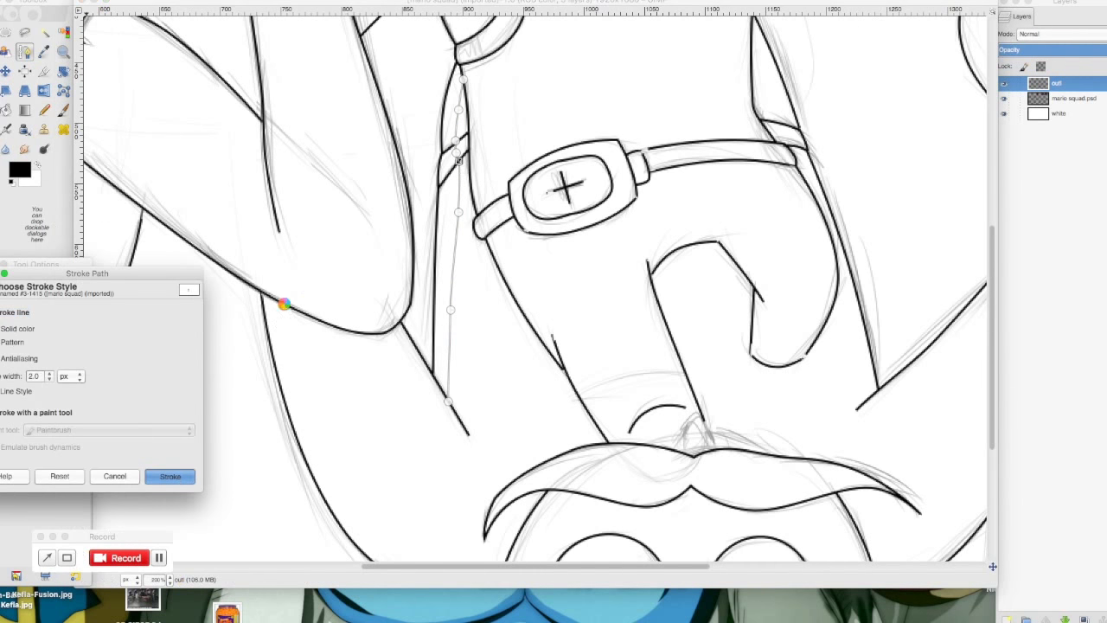
Step: Erase the outer line beside the one-eyed character's waist with the eraser at size 10
{"action": "key", "text": "shift+e"}
{"action": "left_click", "coordinate": [104, 359]}
{"action": "left_click_drag", "start_coordinate": [456, 87], "coordinate": [444, 154]}
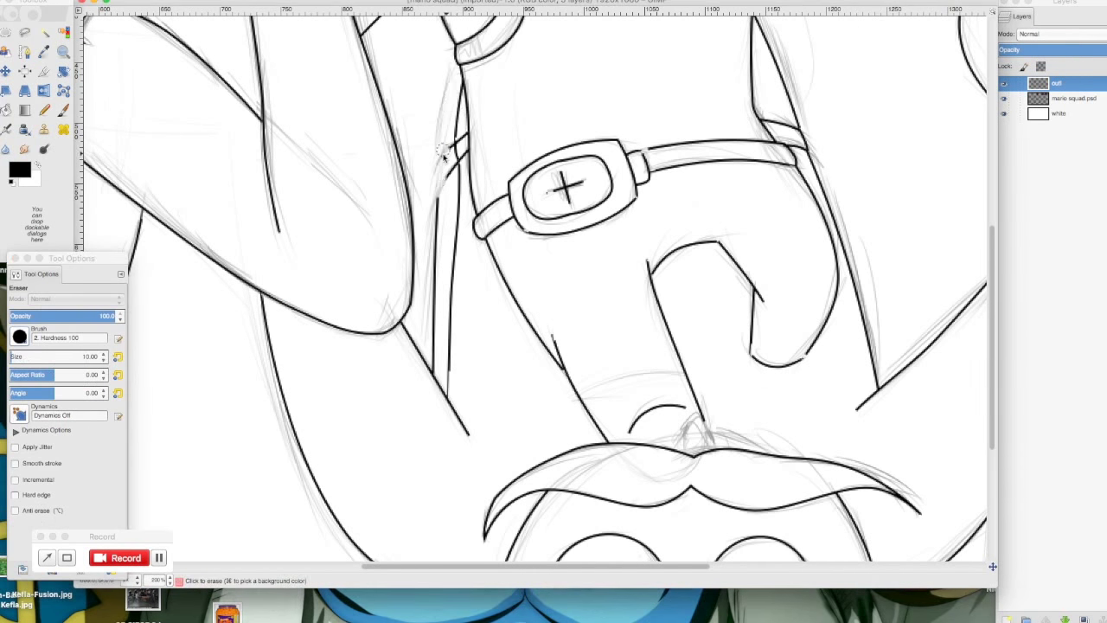
{"action": "left_click", "coordinate": [156, 580]}
{"action": "left_click", "coordinate": [160, 545]}
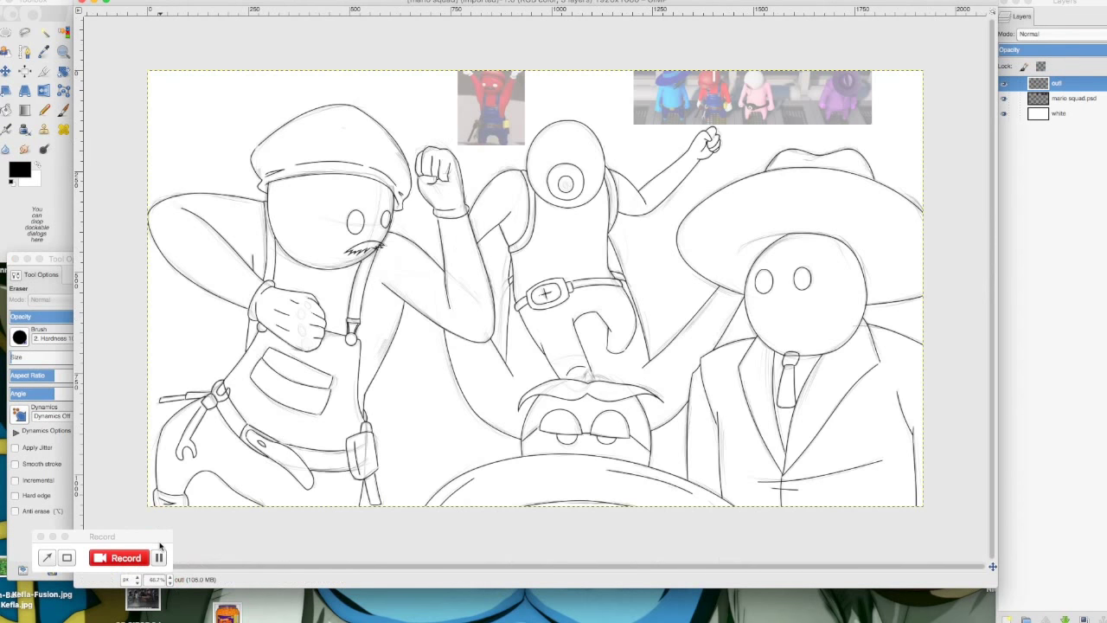
{"action": "left_click", "coordinate": [155, 580]}
{"action": "left_click", "coordinate": [158, 509]}
{"action": "key", "text": "b"}
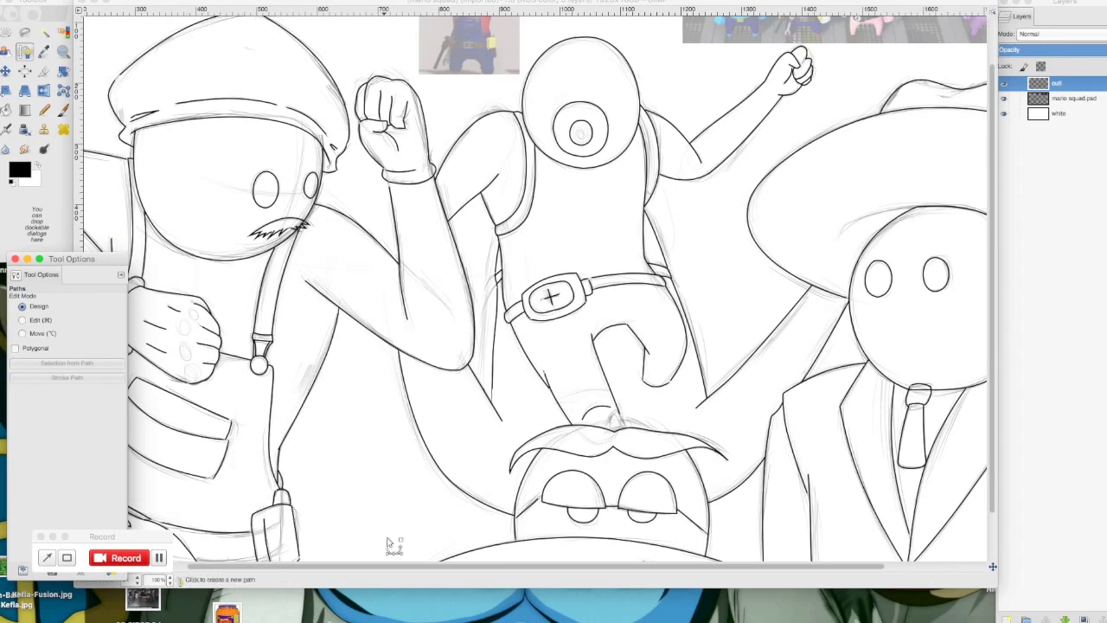
{"action": "key", "text": "ctrl+e"}
{"action": "left_click", "coordinate": [900, 2]}
{"action": "left_click", "coordinate": [800, 2]}
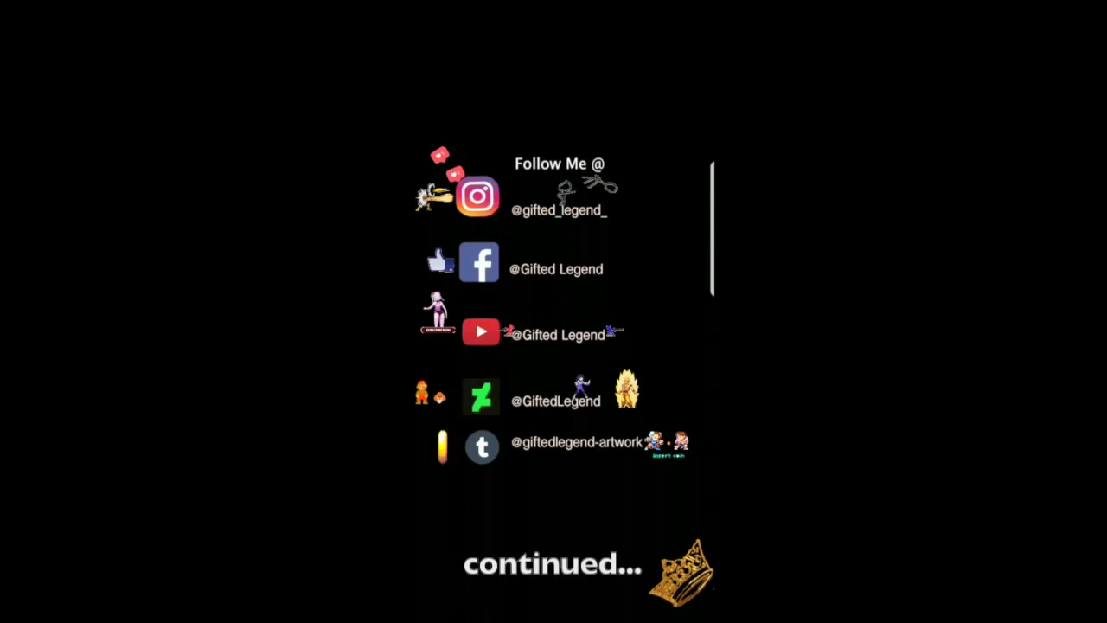